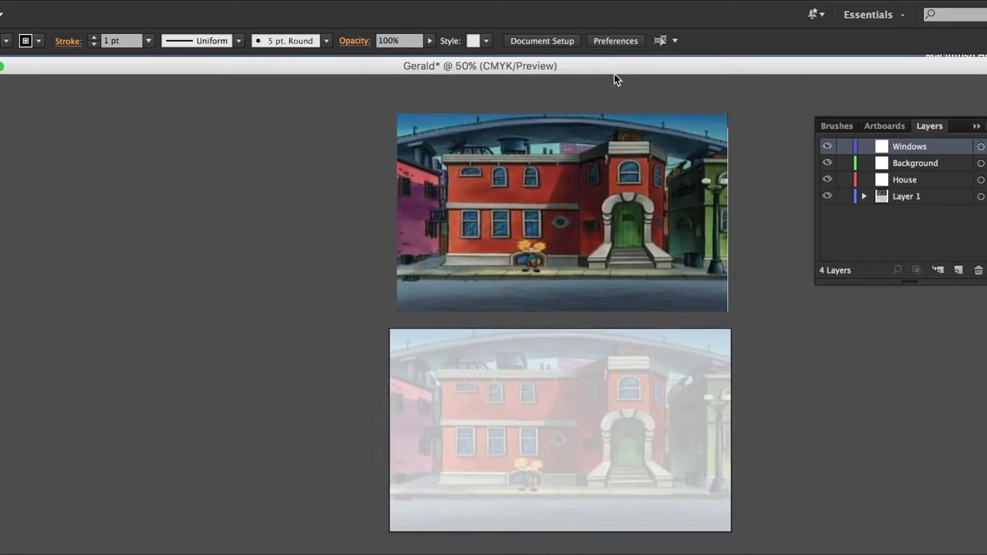
- Add a new layer named Door, plus another new layer above it
scroll(644, 235, down, 2)
click(957, 270)
double_click(908, 147)
text(Door)
click(958, 271)
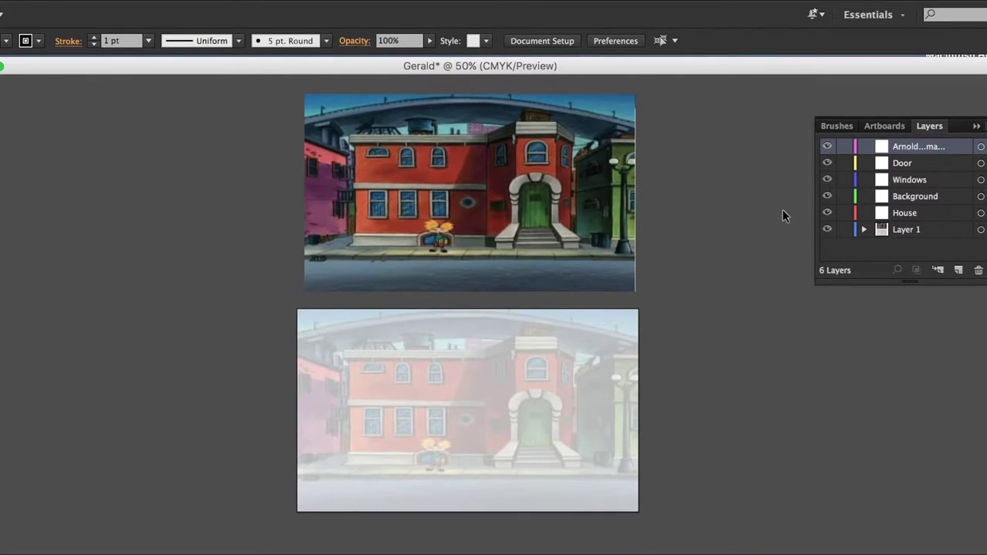
- Make Layer 1 the working layer, lock the top four layers, and zoom to 100%
click(882, 234)
drag(844, 196, 843, 148)
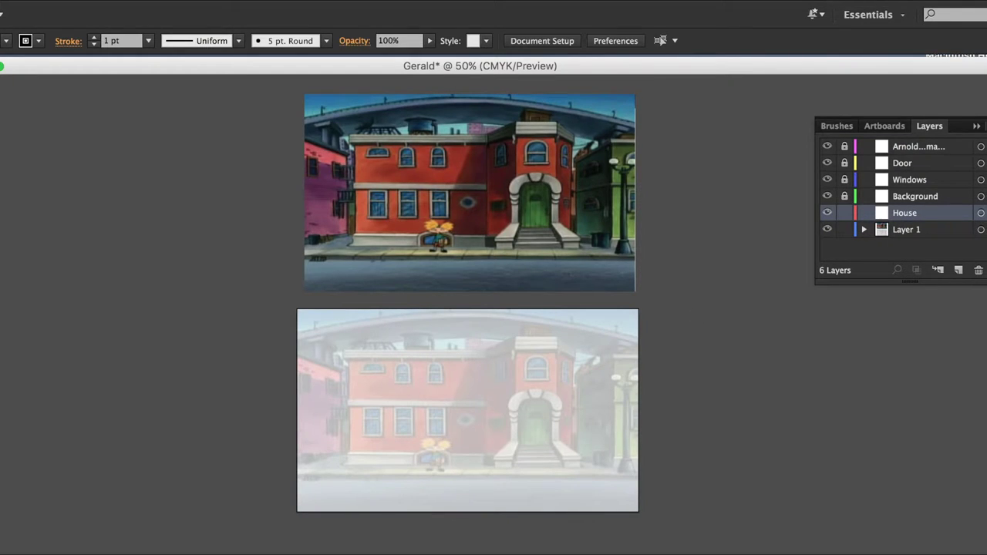
key(ctrl+1)
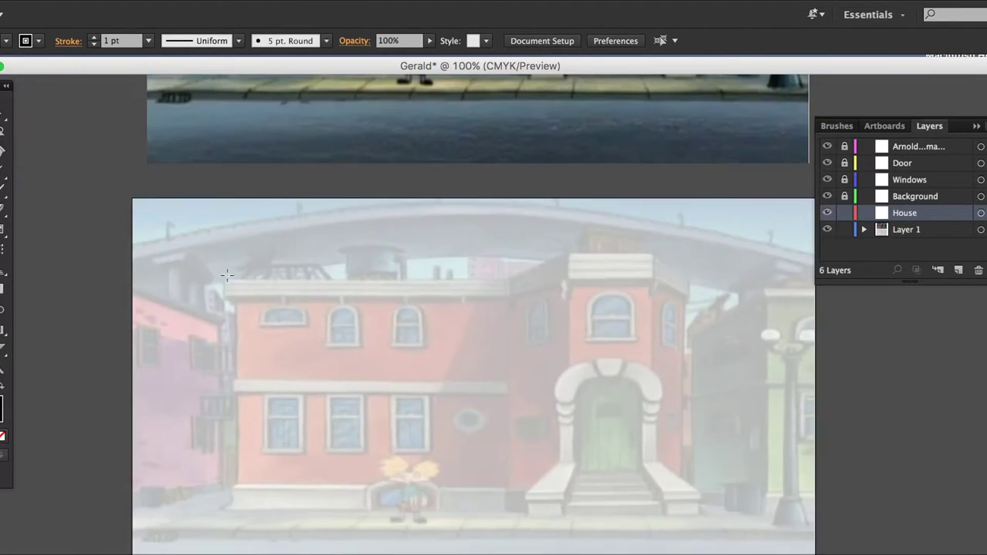
- Draw stroke-less rectangles along the main roof edge and the tower roof edge
drag(508, 293, 509, 294)
drag(601, 266, 456, 278)
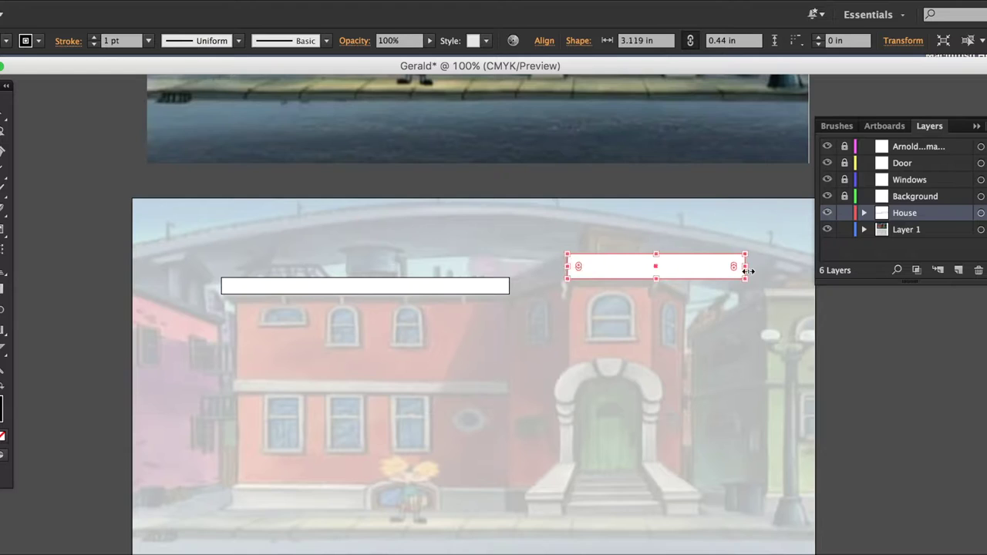
click(2, 434)
click(599, 266)
scroll(362, 498, up, 5)
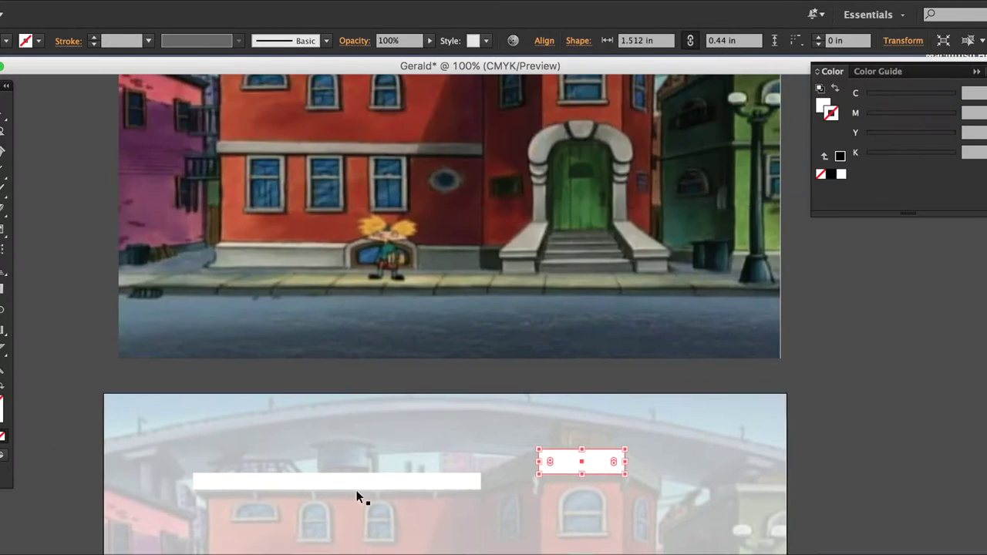
scroll(361, 498, down, 3)
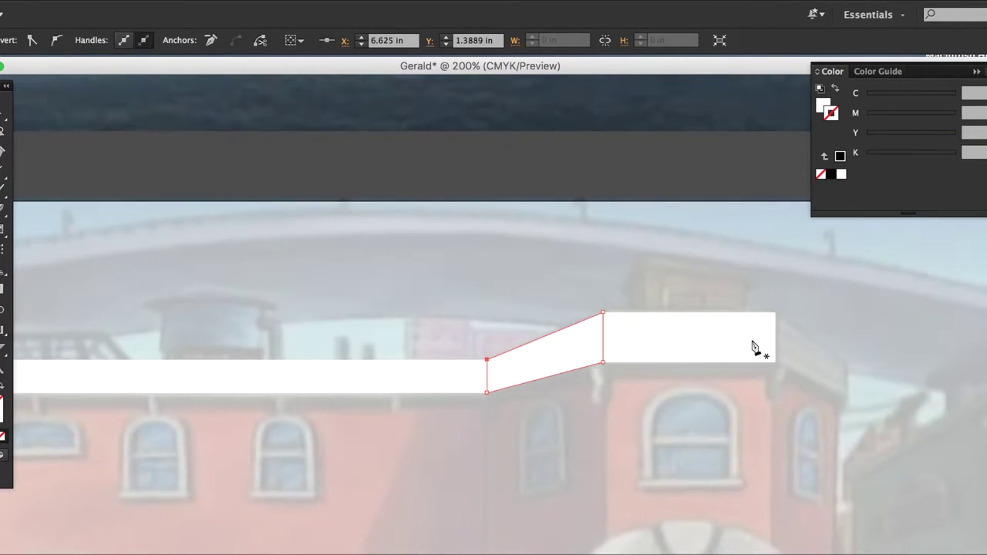
scroll(753, 347, right, 2)
- Pen-trace the slanted roof piece connecting the two roof sections at the tower
click(731, 316)
click(800, 362)
click(802, 401)
click(731, 364)
click(731, 316)
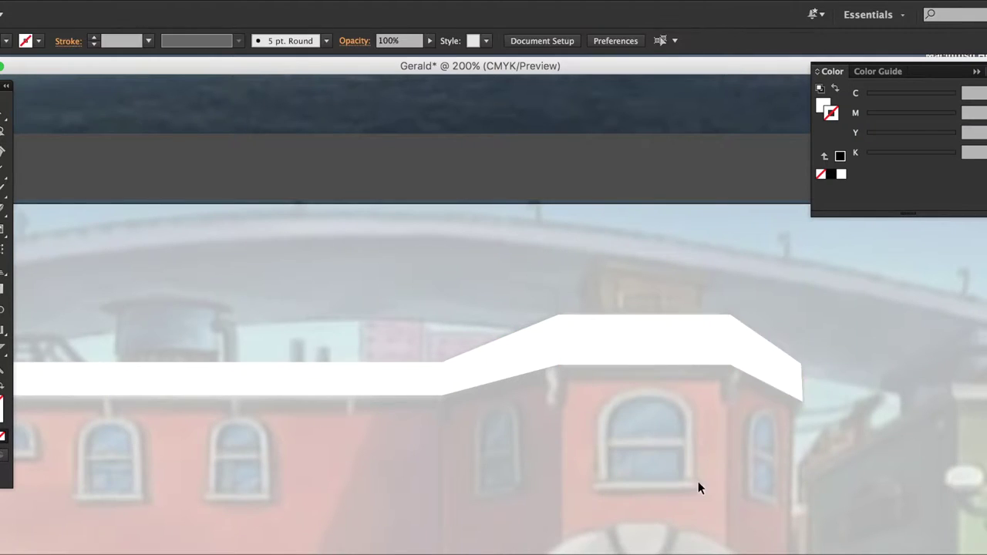
key(ctrl+1)
scroll(514, 375, up, 5)
scroll(304, 476, down, 3)
- Set all the roof shapes to 46% opacity and ready the roof rectangle's gradient
key(ctrl+a)
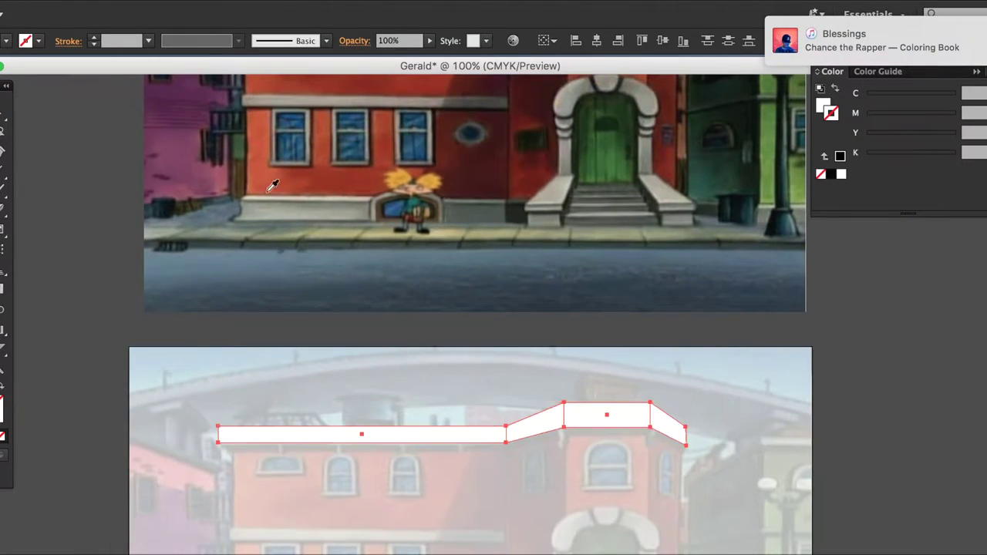
drag(429, 40, 409, 58)
click(344, 422)
scroll(344, 421, down, 3)
scroll(514, 364, up, 5)
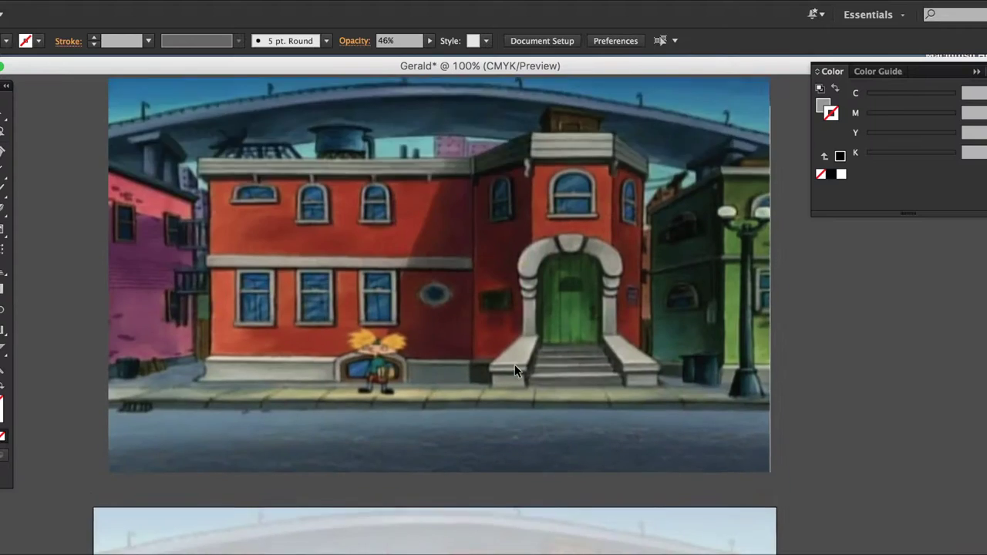
scroll(514, 364, down, 3)
scroll(676, 454, down, 3)
key(ctrl+equal)
click(345, 377)
click(639, 379)
scroll(603, 461, down, 2)
scroll(603, 461, left, 2)
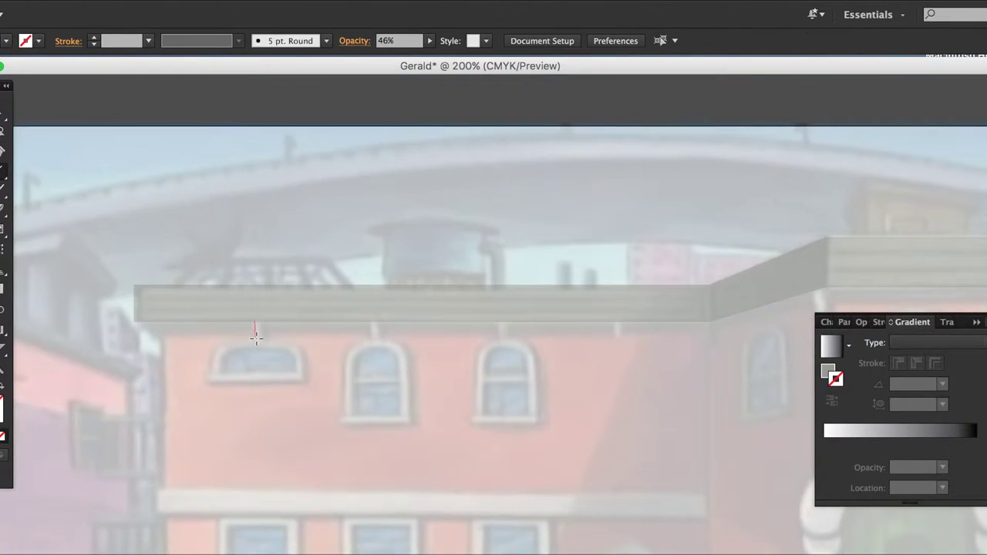
- Pen-draw three-point brackets under the main roof ledge and begin one on the tower corner
drag(255, 325, 257, 337)
click(94, 36)
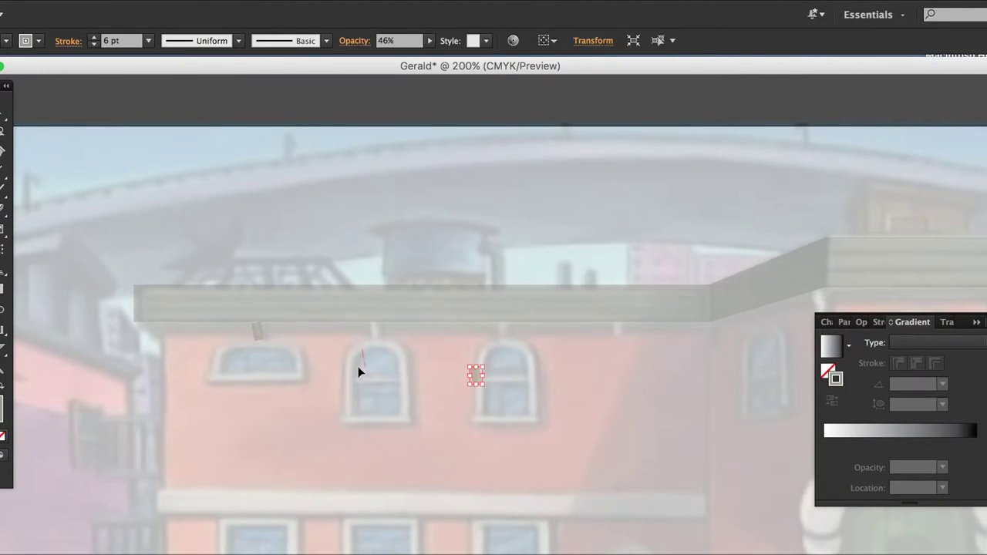
ctrl+click(495, 407)
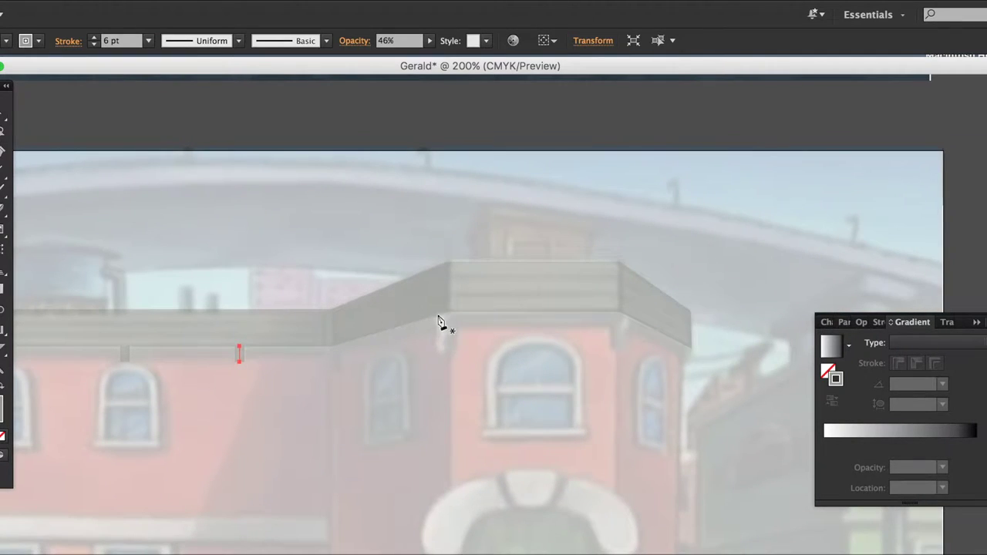
click(432, 316)
click(438, 333)
click(436, 353)
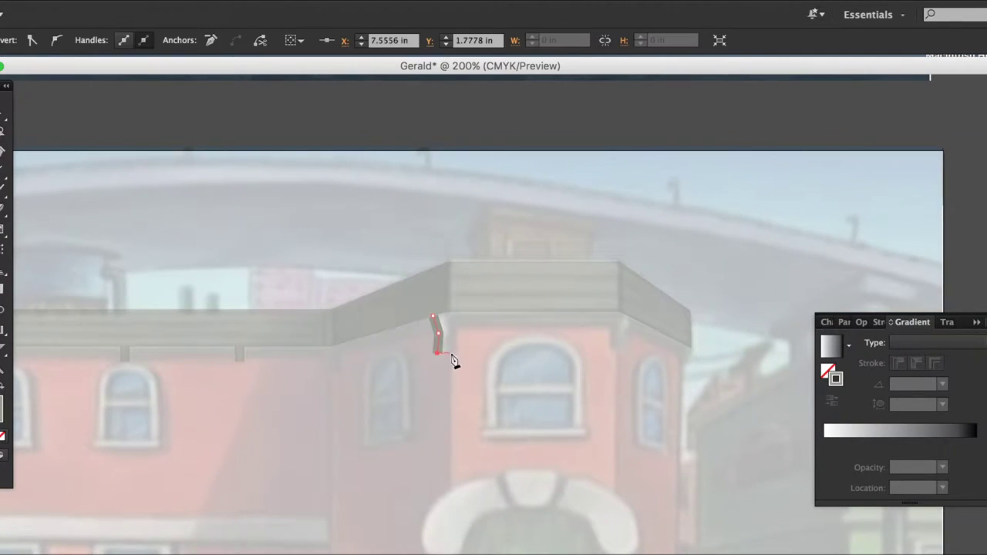
key(Escape)
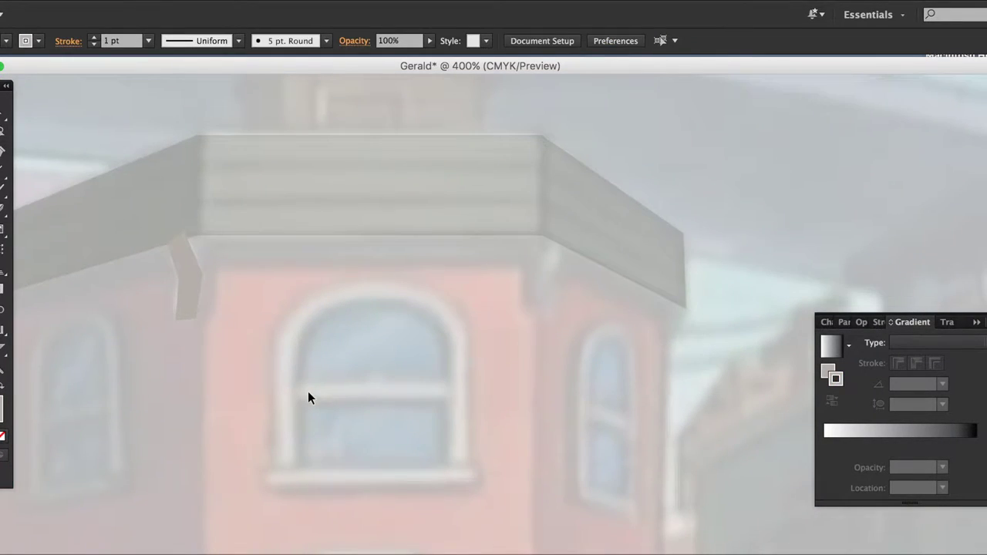
click(558, 248)
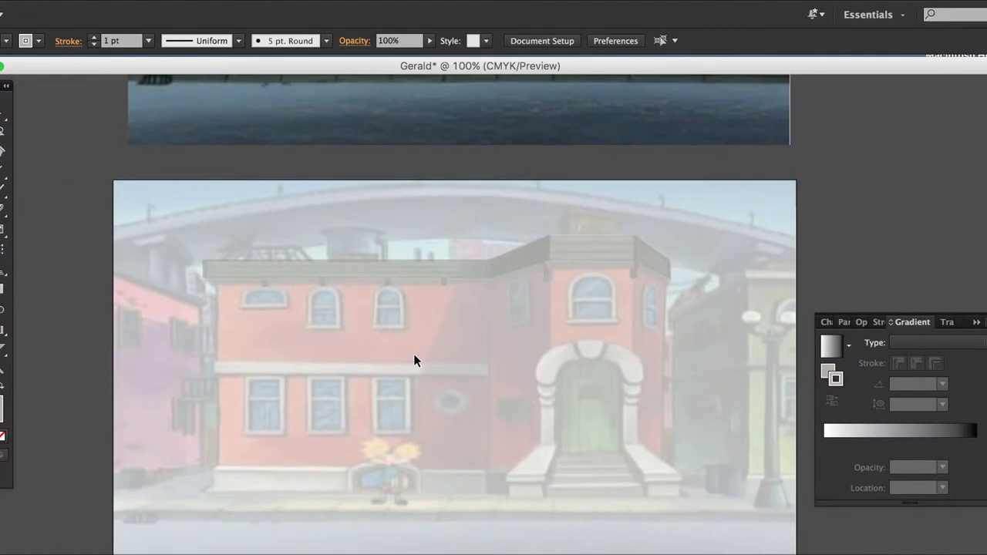
key(ctrl+equal)
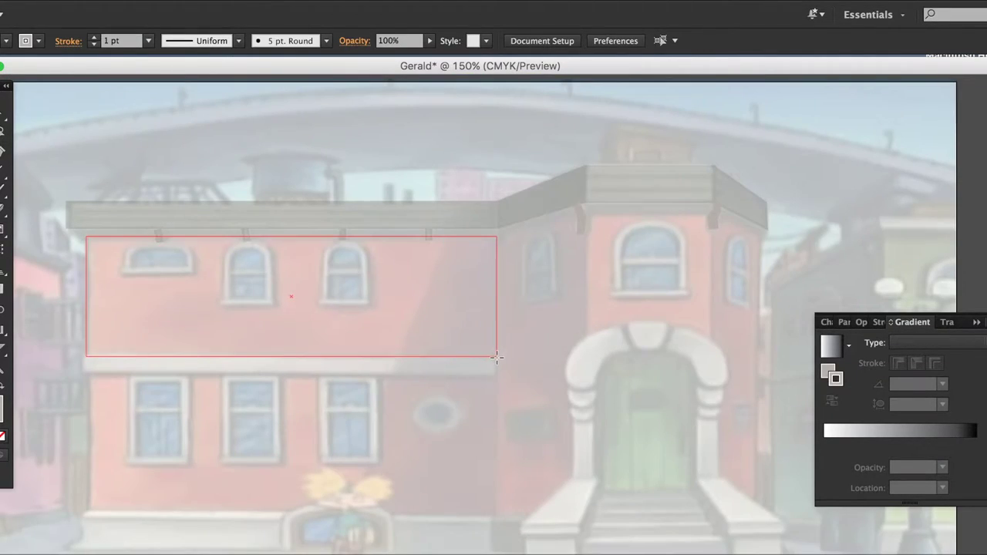
- Draw a rectangle over the upper wall filled with the reference's brick red
drag(496, 357, 496, 357)
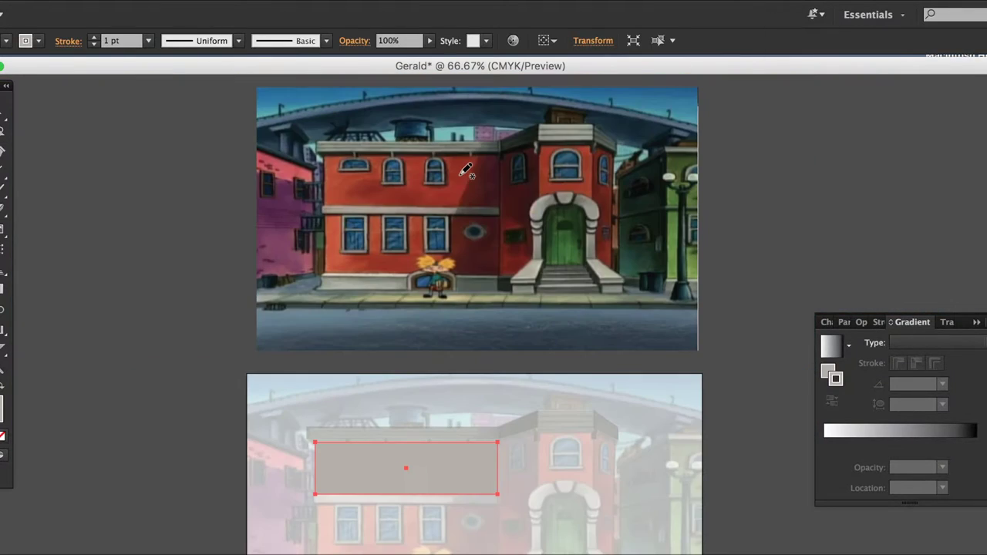
click(936, 127)
click(441, 213)
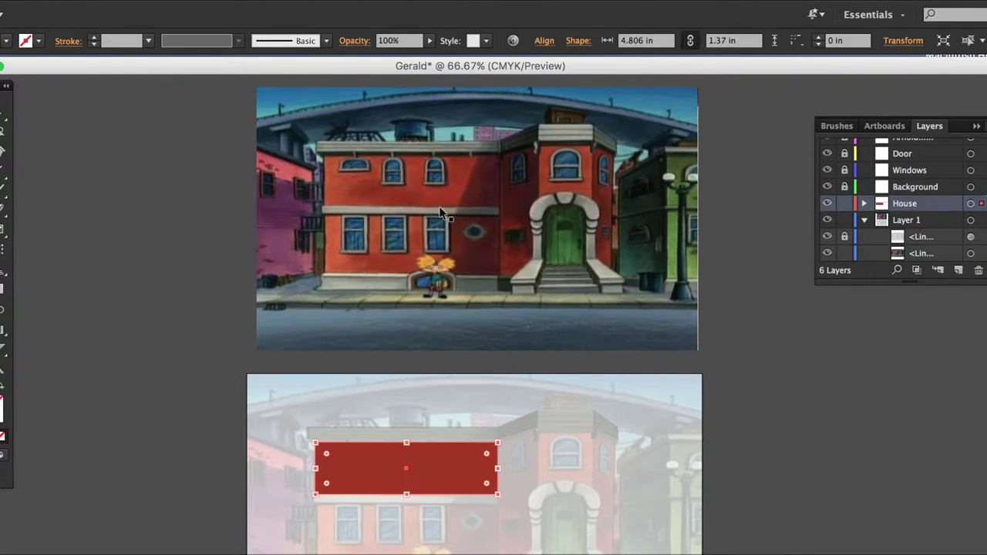
click(312, 412)
key(ctrl+1)
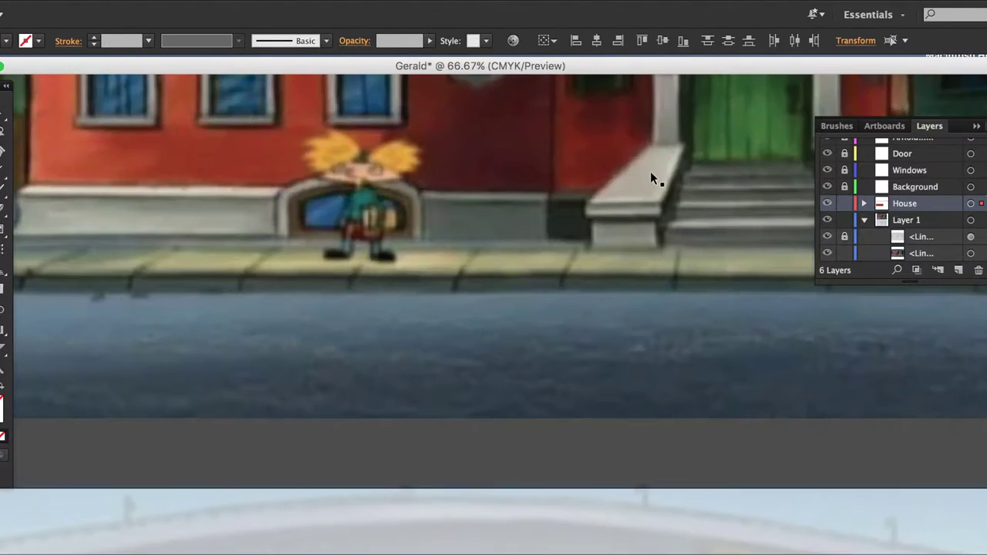
- Copy the red wall rectangle down and stretch it over the lower wall
key(ctrl+minus)
key(ctrl+equal)
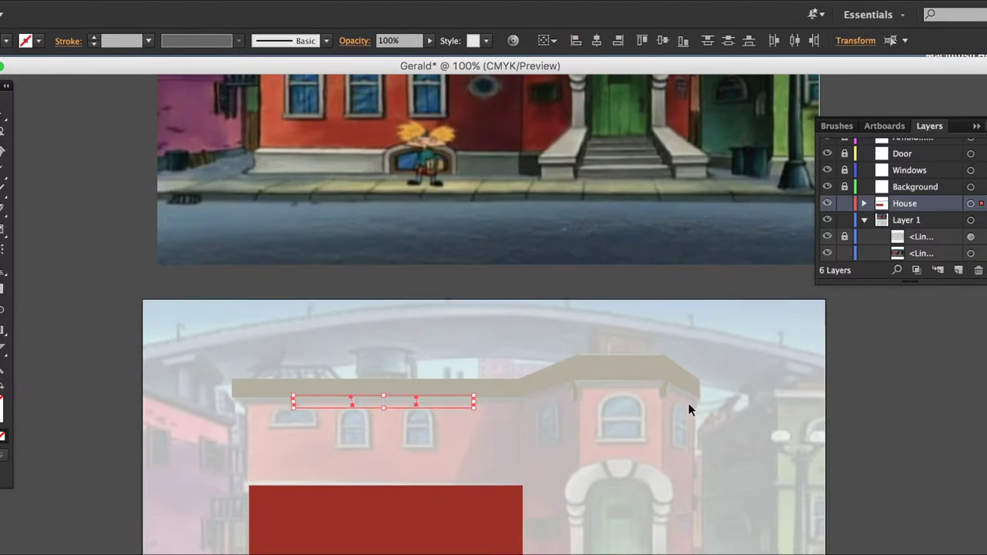
click(630, 400)
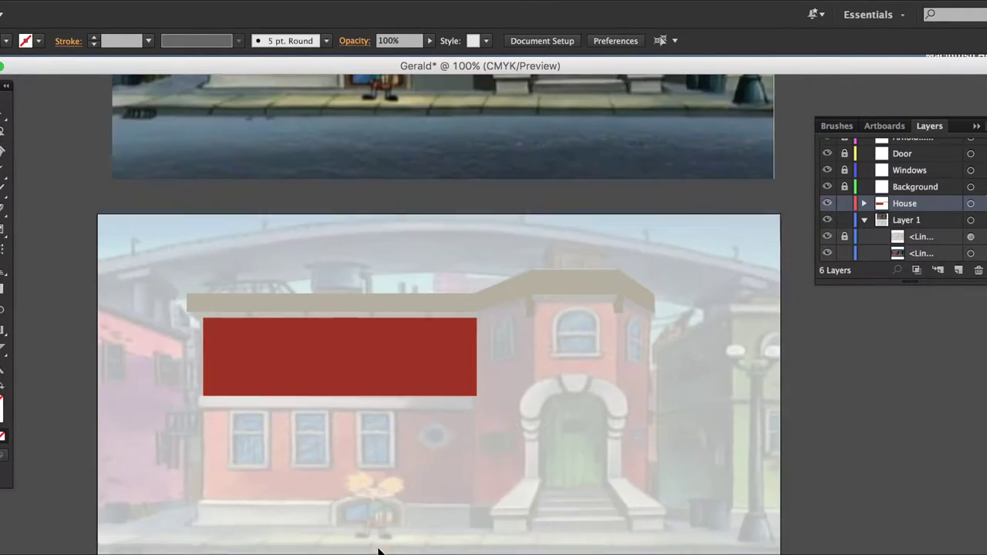
mouse_move(432, 396)
mouse_down()
mouse_move(293, 467)
mouse_move(339, 500)
mouse_up()
scroll(501, 448, up, 1)
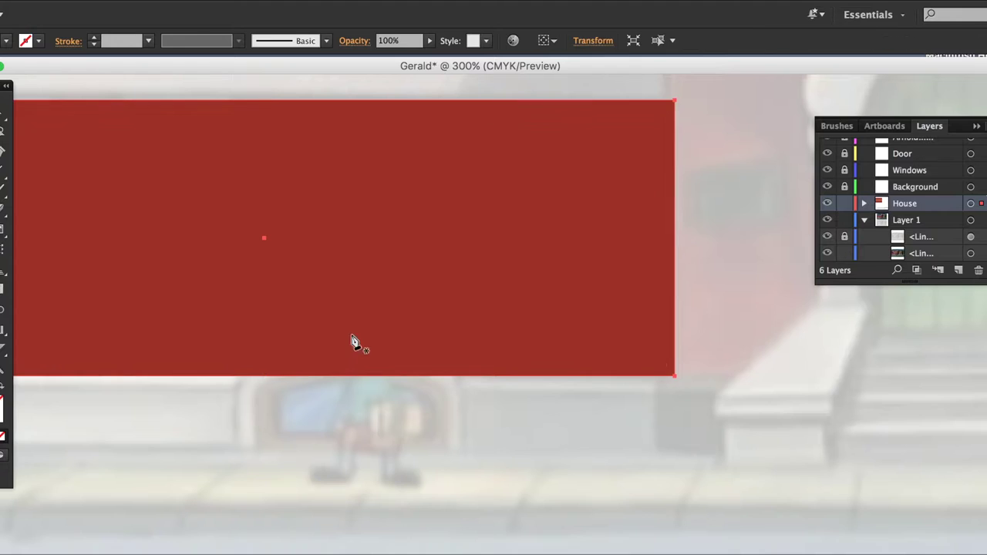
- Add anchor points to the red wall's bottom edge and raise it around the window arch
click(426, 376)
click(398, 376)
click(374, 376)
click(351, 377)
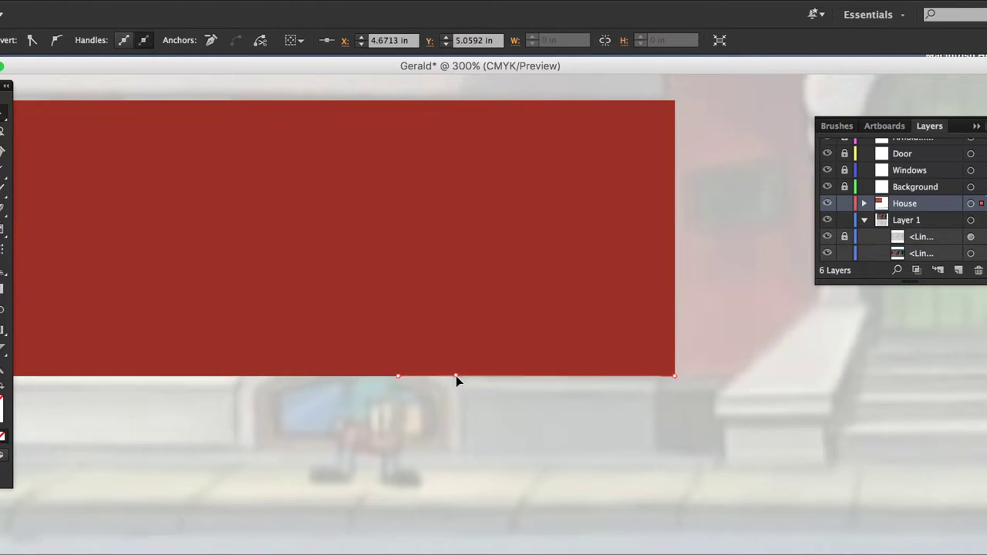
drag(350, 376, 339, 306)
mouse_move(298, 376)
mouse_down()
mouse_move(291, 306)
mouse_move(376, 340)
mouse_up()
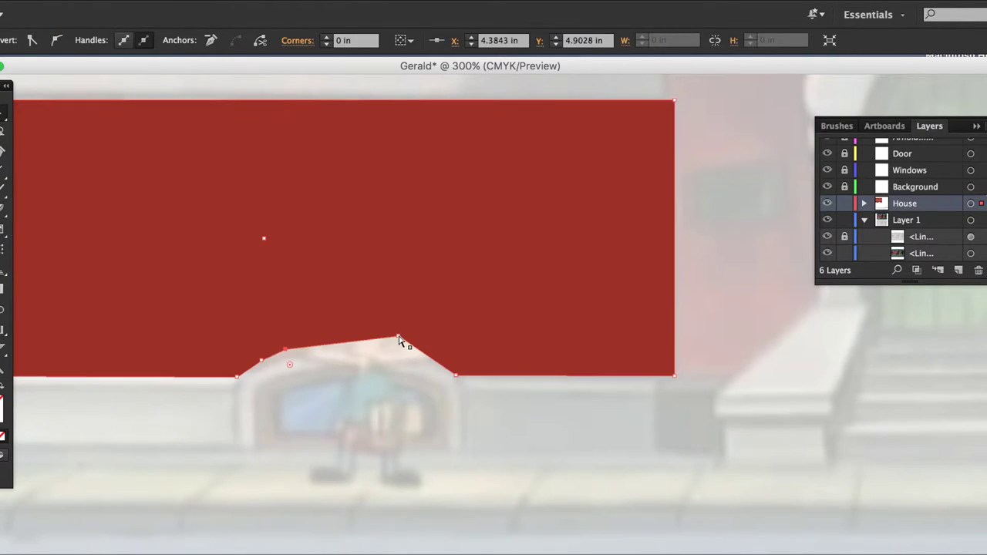
click(444, 362)
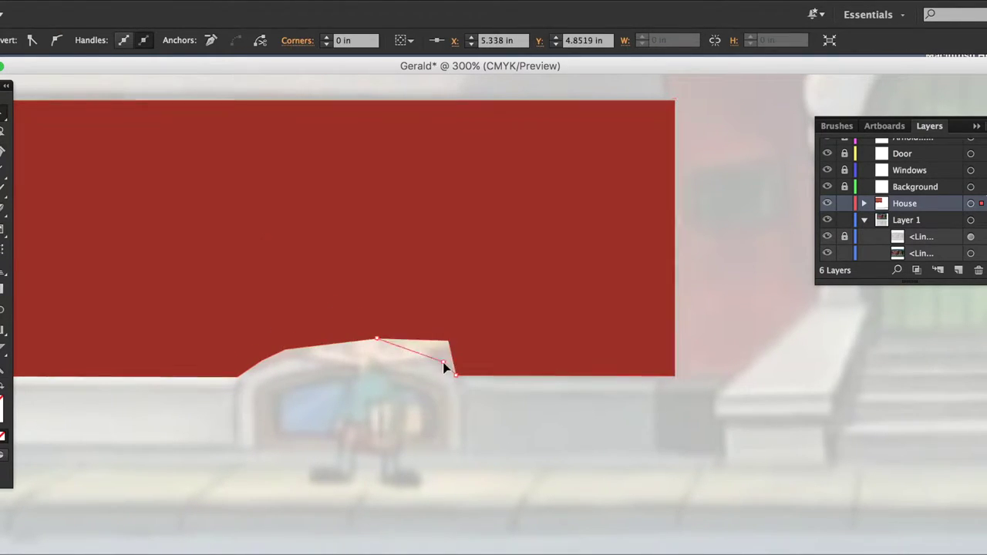
click(343, 345)
click(316, 344)
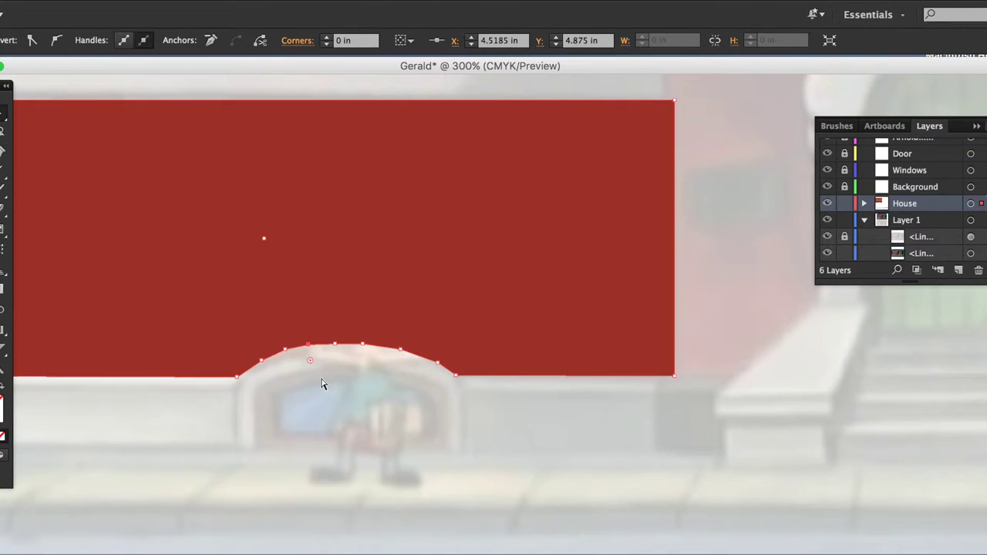
click(322, 384)
key(ctrl+1)
key(ctrl+plus)
- Draw a tall red tower-wall rectangle and bend its right edge onto the doorway arch
mouse_move(456, 207)
mouse_down()
mouse_move(471, 502)
mouse_move(470, 205)
mouse_up()
key(a)
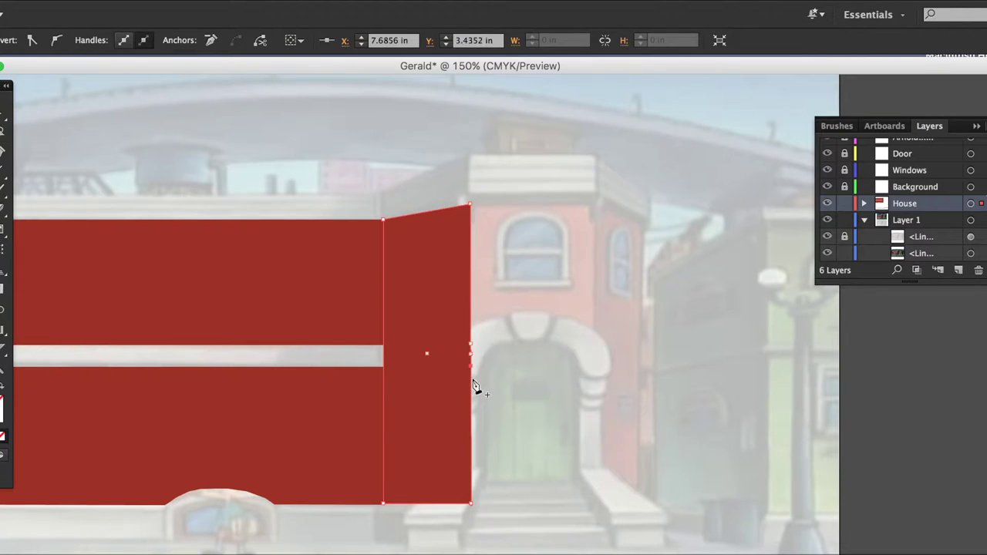
drag(471, 384, 437, 476)
key(ctrl+plus)
mouse_move(500, 278)
mouse_down()
mouse_move(445, 242)
mouse_move(414, 375)
mouse_up()
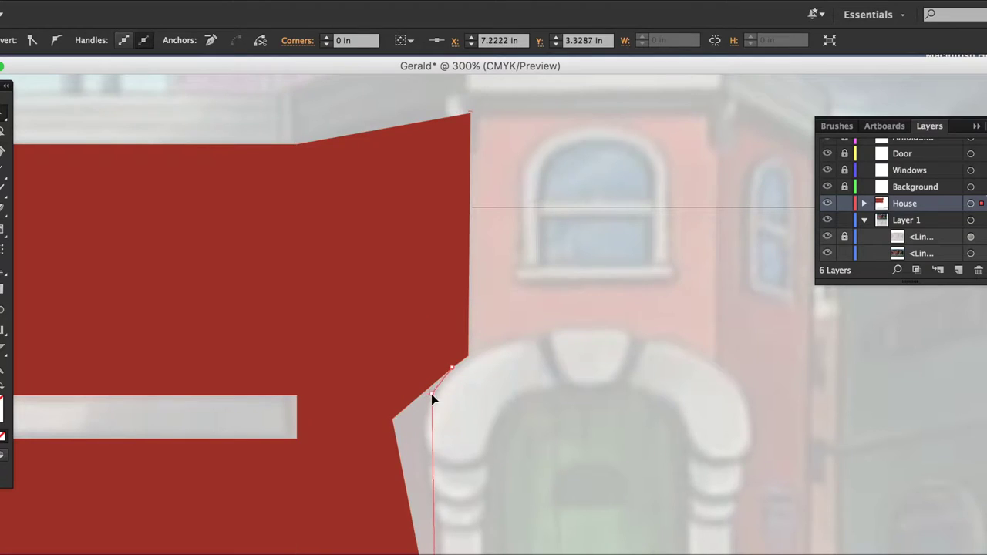
scroll(389, 414, down, 3)
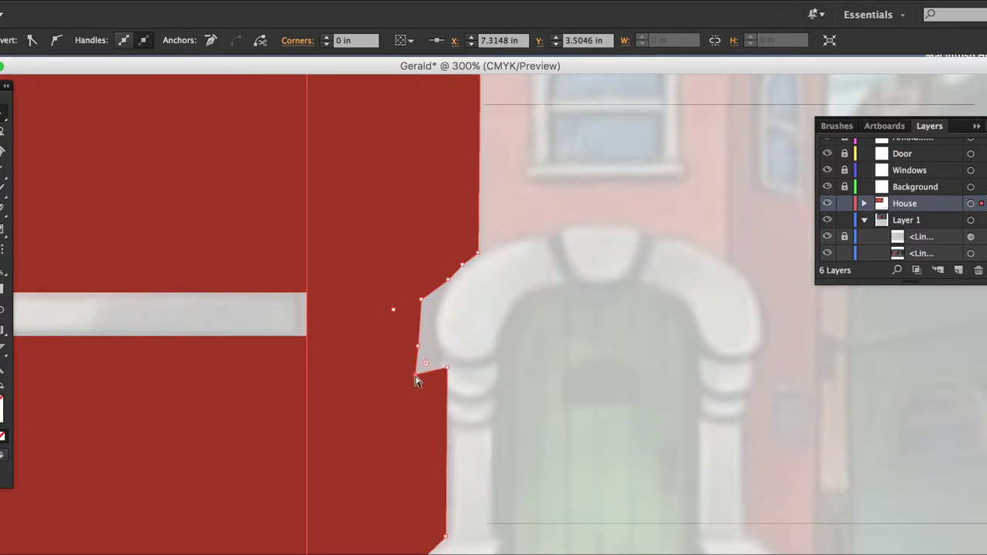
drag(416, 375, 438, 357)
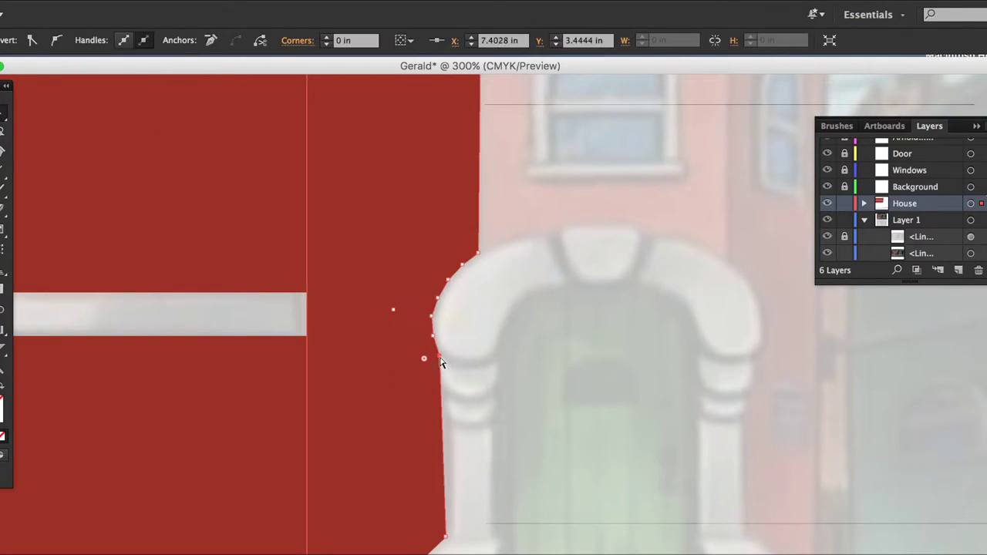
- Nudge the wall's edge points to follow the arch, leaving the panel at 70% opacity
click(441, 416)
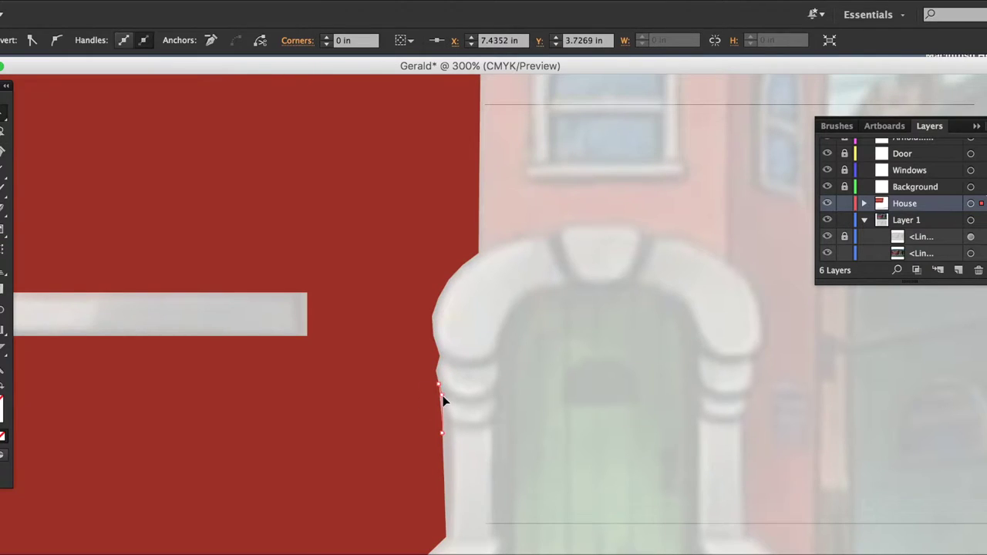
click(432, 414)
drag(446, 463, 447, 422)
key(ctrl+minus)
key(ctrl+minus)
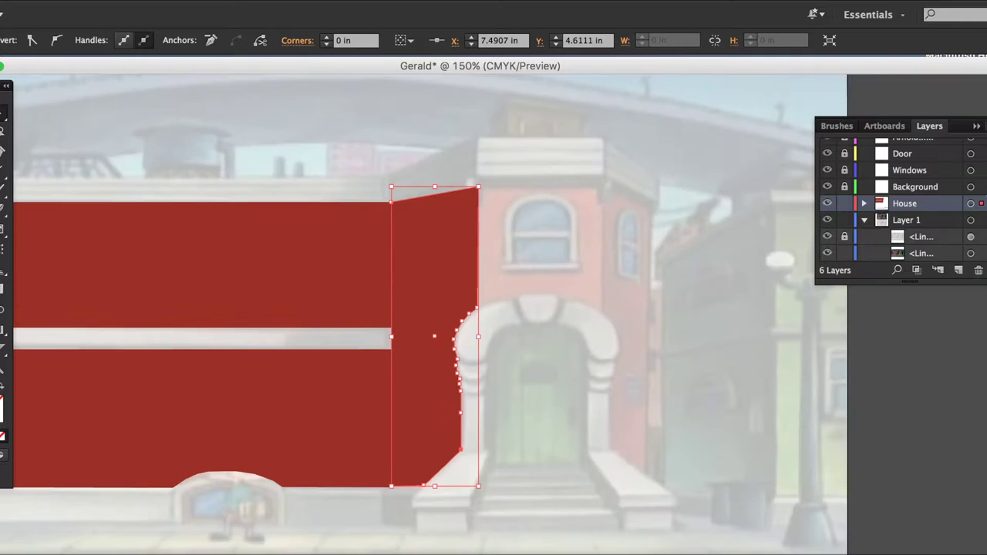
click(542, 434)
key(ctrl+plus)
key(ctrl+minus)
key(ctrl+plus)
key(ctrl+plus)
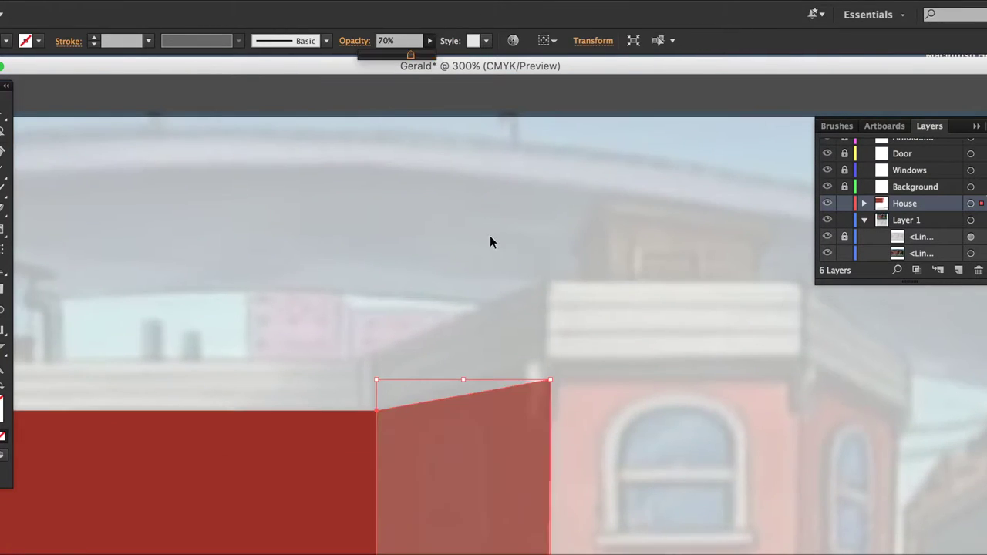
- Pen-trace a red wall piece from the door arch up to the tower's top corners
click(544, 225)
click(609, 301)
key(ctrl+minus)
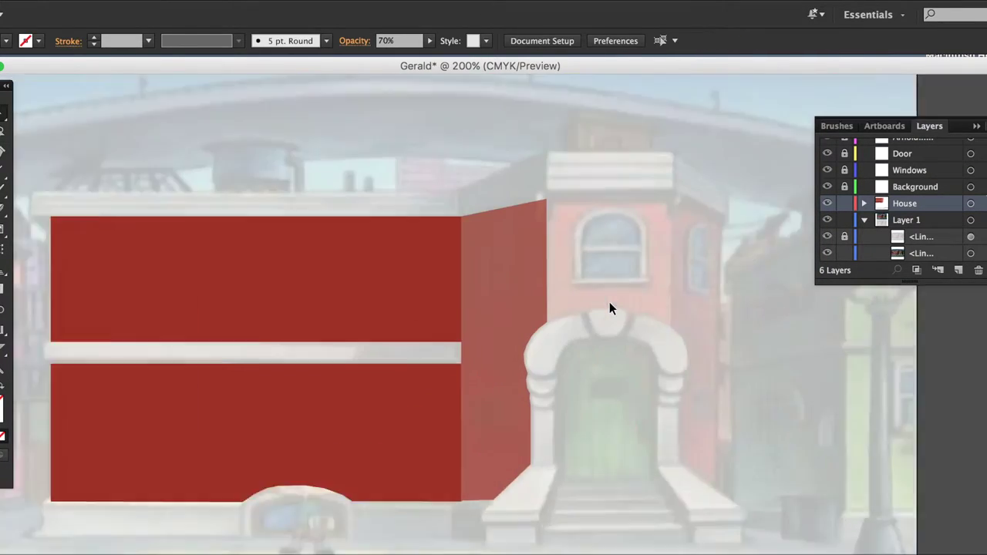
key(ctrl+plus)
key(p)
click(480, 260)
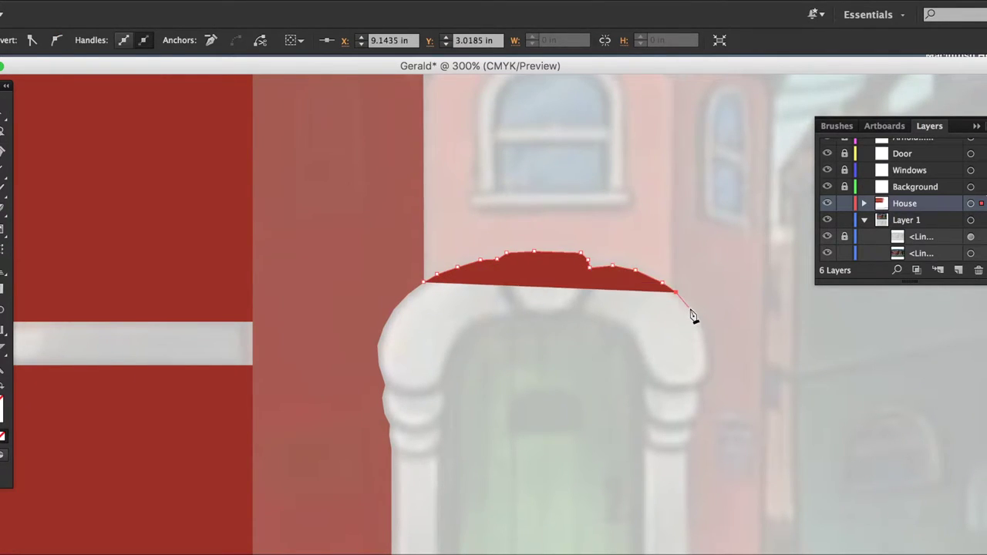
scroll(697, 331, up, 3)
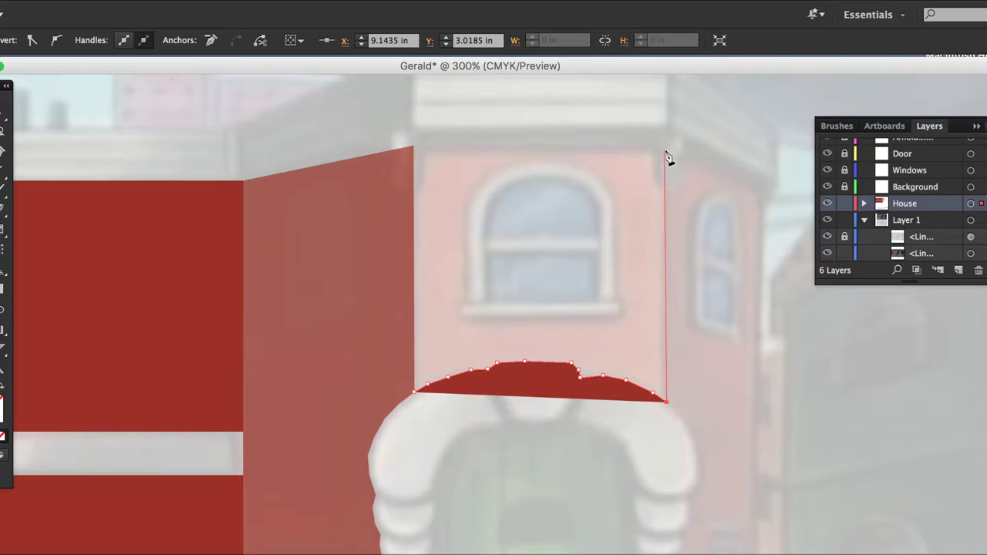
click(664, 149)
click(413, 145)
click(414, 397)
key(ctrl+minus)
key(ctrl+minus)
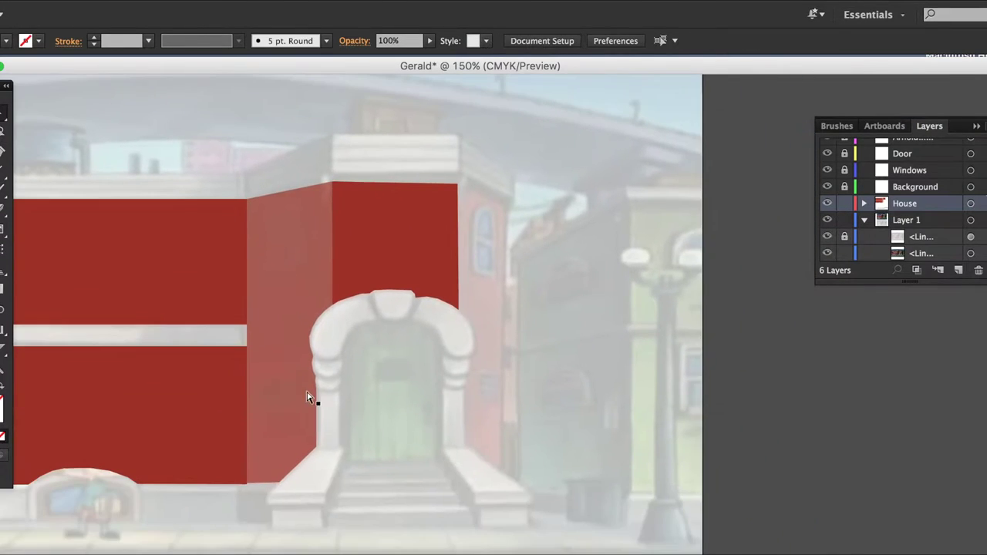
- Paste a wall shape and move its corners to fill the wall right of the door
key(ctrl+v)
right_click(469, 441)
key(Escape)
key(ctrl+plus)
key(a)
drag(541, 146, 515, 171)
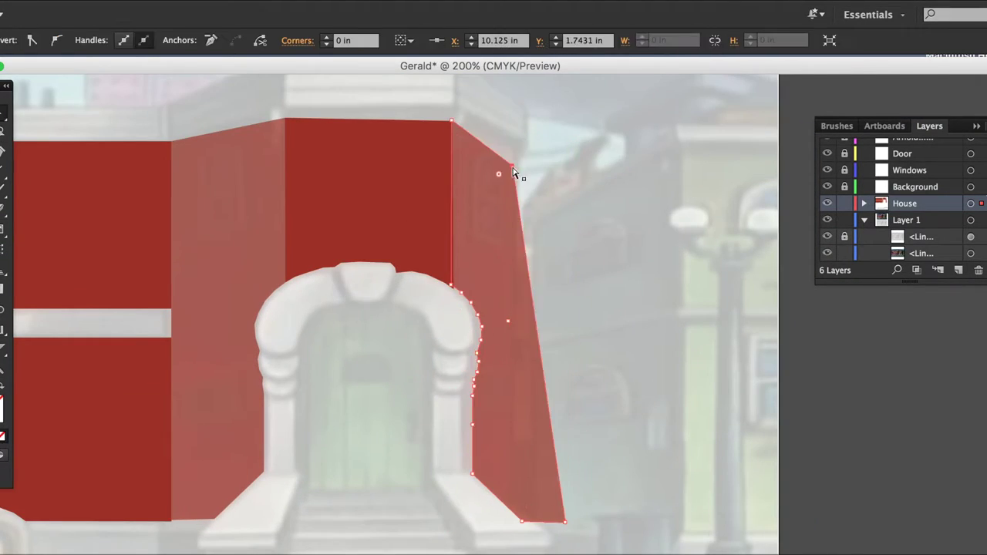
drag(565, 521, 510, 499)
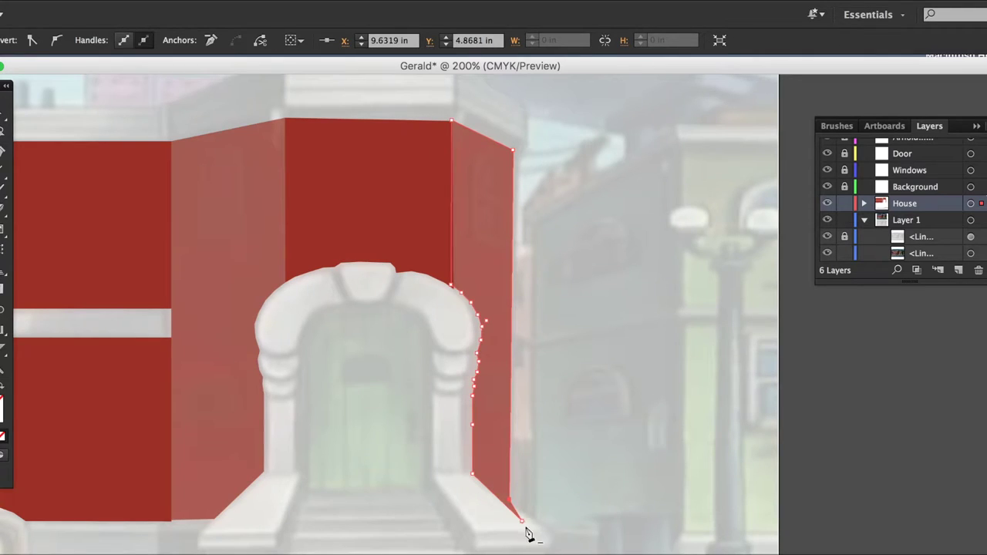
click(483, 508)
- Set the right wall piece to 100% opacity so the facade reads solid red
key(ctrl+plus)
key(ctrl+plus)
key(ctrl+plus)
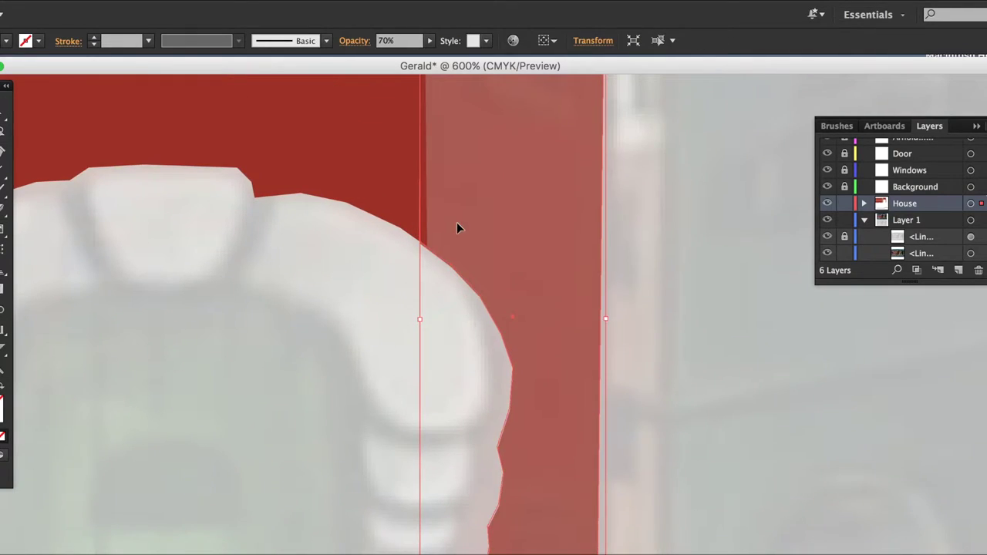
key(ctrl+1)
click(447, 296)
click(610, 200)
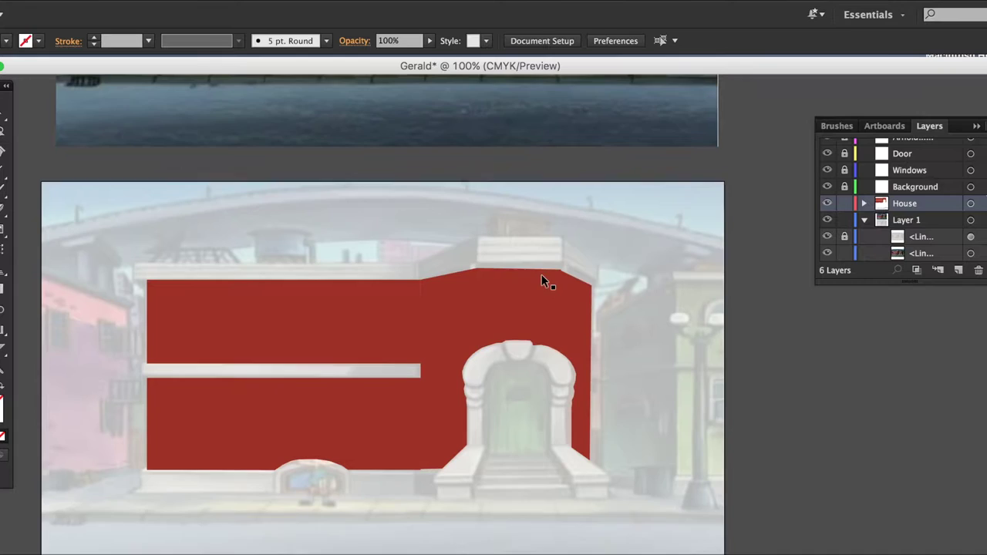
scroll(535, 279, down, 2)
key(ctrl+plus)
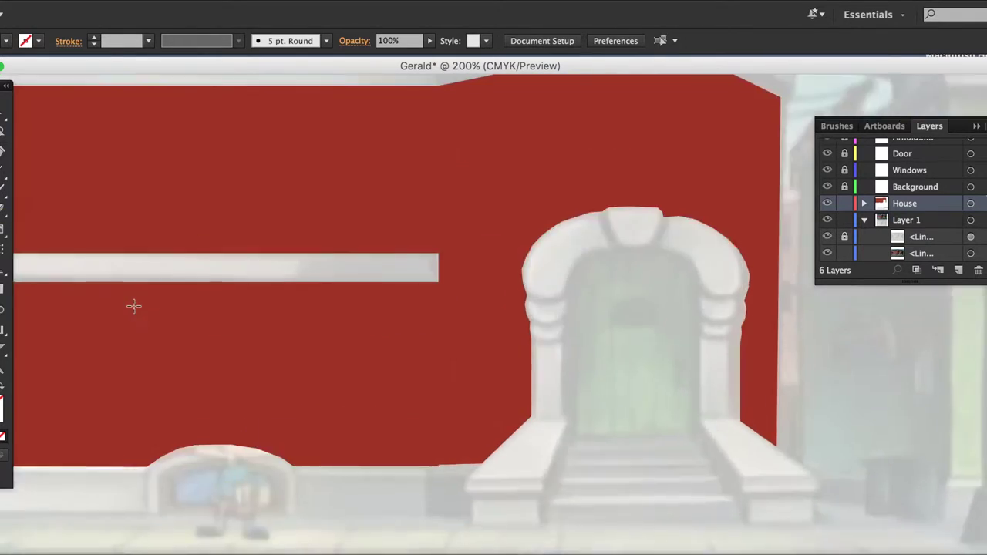
- Draw a bar over the left wall's ledge in sampled grey with 0.08 in rounded corners
scroll(132, 306, left, 3)
drag(101, 309, 657, 340)
key(ctrl+1)
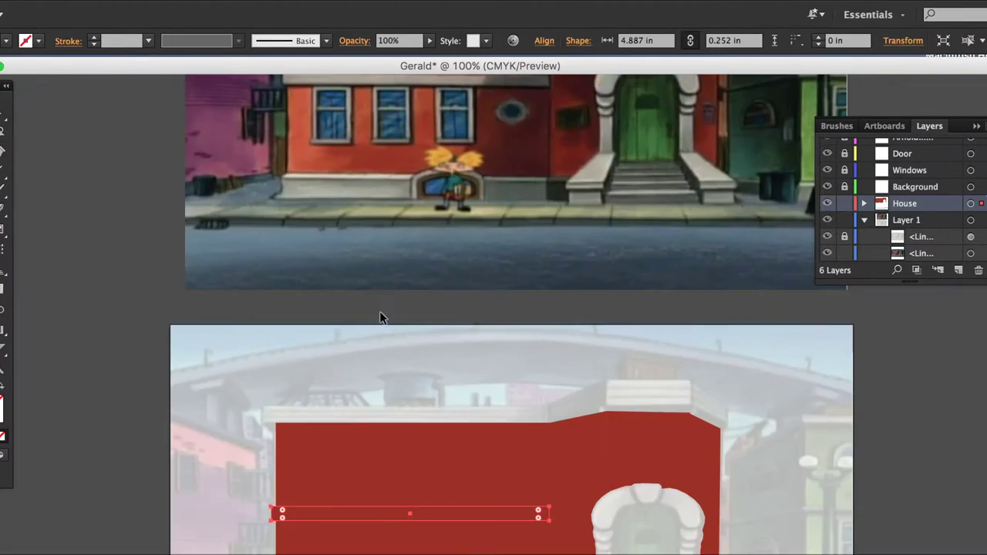
scroll(379, 311, up, 2)
key(i)
scroll(386, 407, down, 5)
scroll(265, 271, up, 2)
click(265, 254)
scroll(193, 253, up, 2)
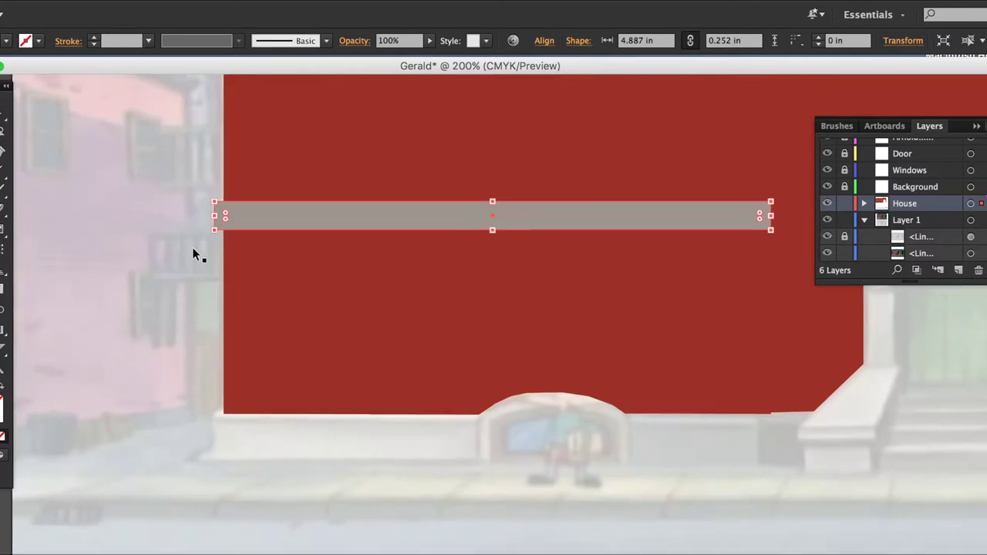
scroll(237, 223, down, 1)
scroll(311, 269, down, 1)
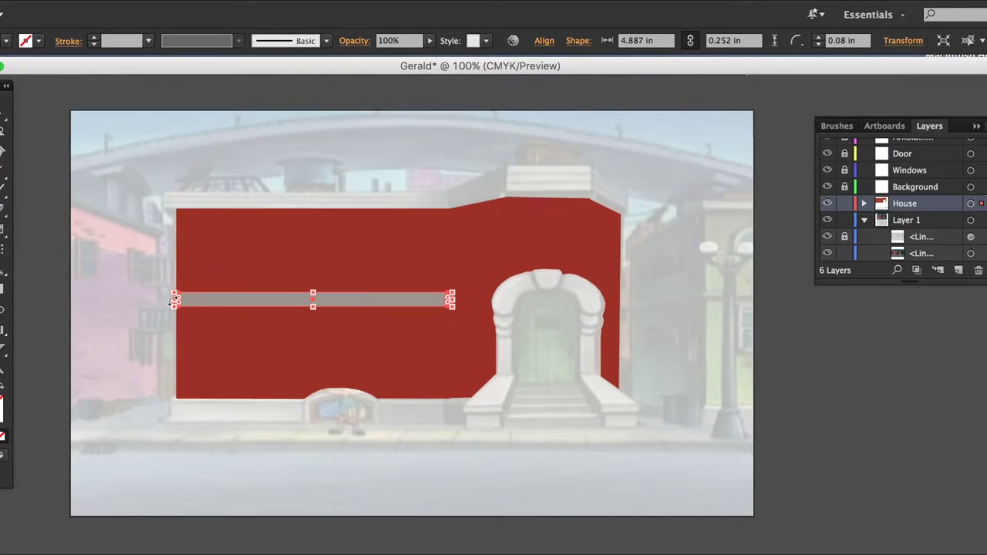
scroll(244, 207, up, 2)
scroll(159, 270, down, 2)
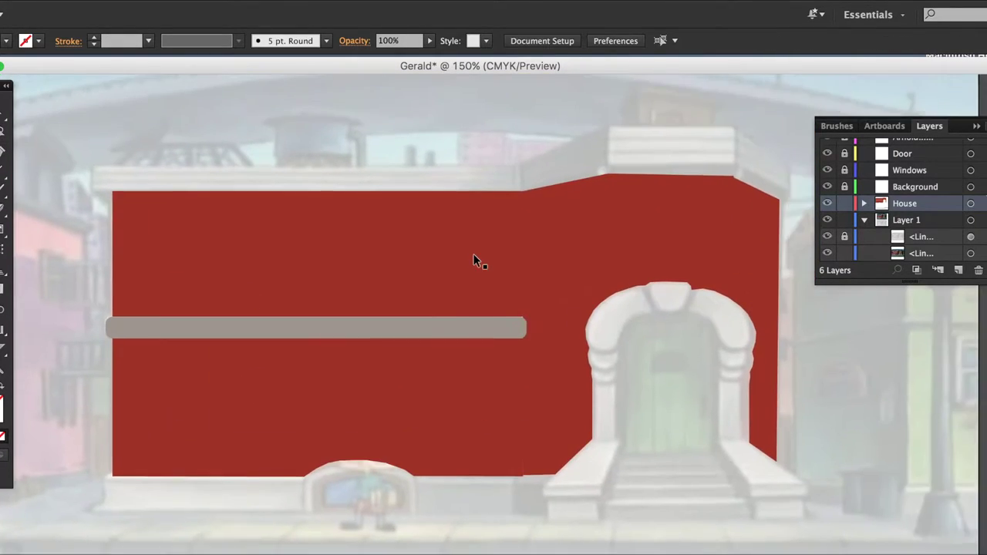
scroll(474, 260, down, 1)
- Move the tan roof cornice onto the top of the house
click(556, 524)
right_click(556, 525)
drag(556, 525, 606, 273)
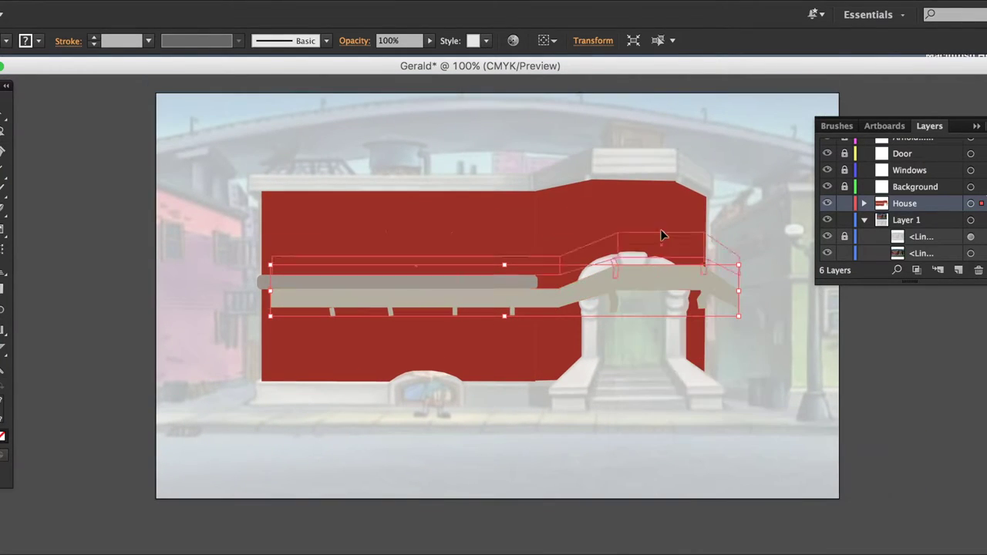
key(ctrl+z)
scroll(605, 467, up, 1)
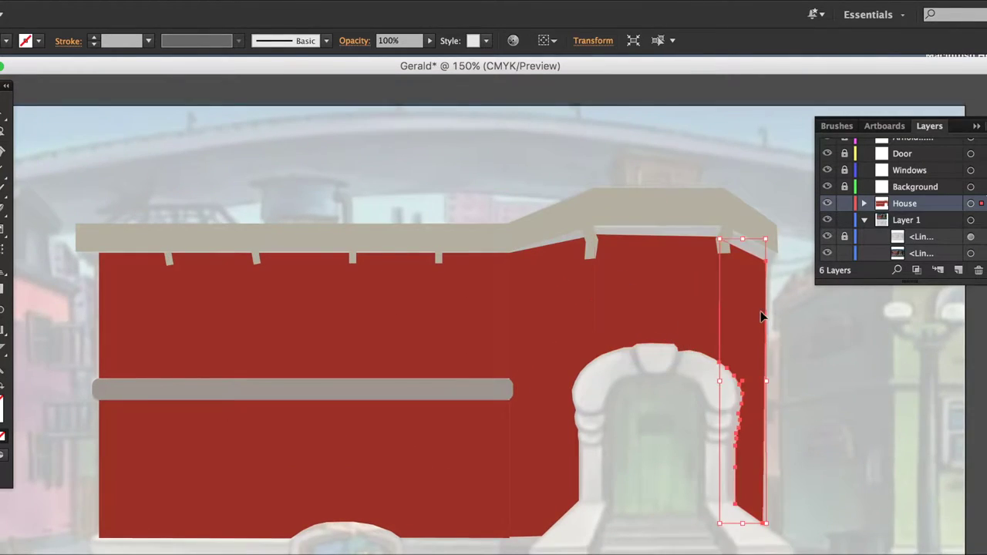
scroll(461, 318, up, 2)
double_click(443, 215)
click(616, 247)
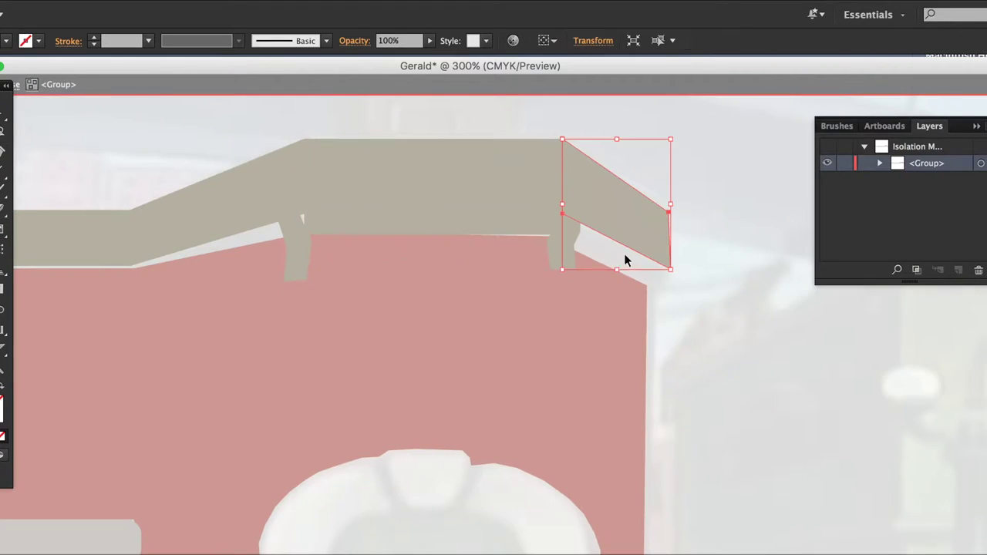
scroll(602, 304, down, 2)
double_click(736, 344)
double_click(355, 264)
click(361, 284)
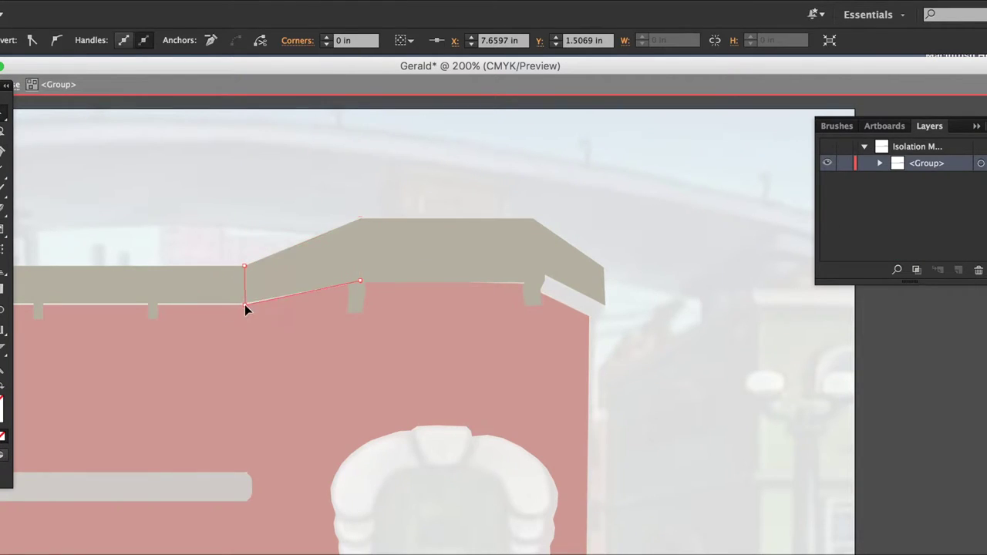
click(605, 308)
click(548, 290)
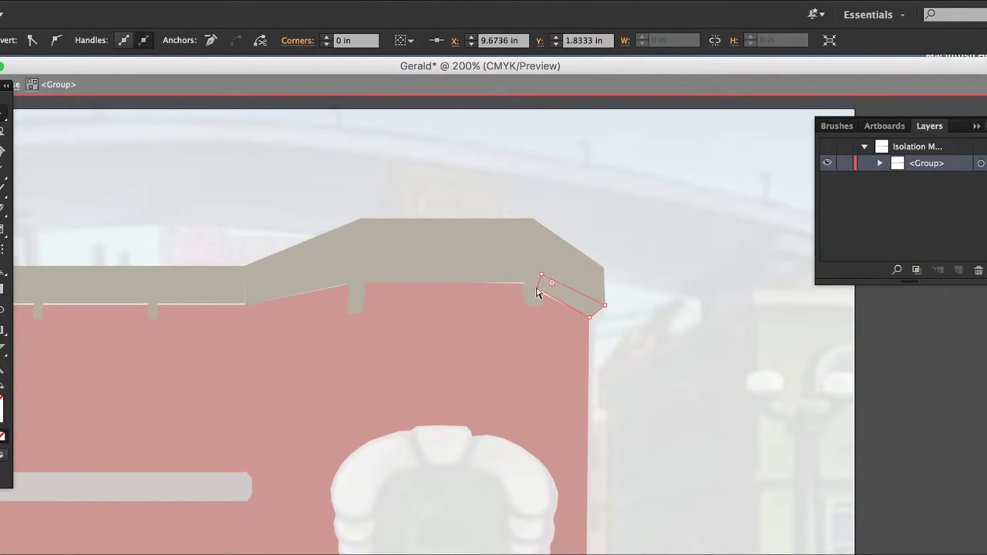
key(Escape)
key(super+0)
scroll(656, 238, up, 2)
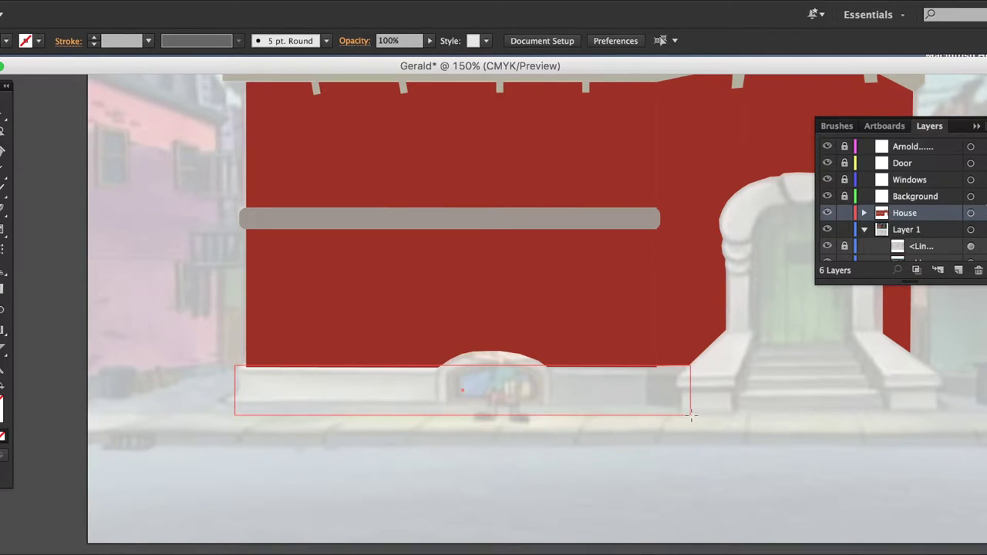
- Draw a grey rectangle for the base strip and notch its right corners in at the steps
drag(235, 366, 691, 415)
scroll(559, 388, up, 3)
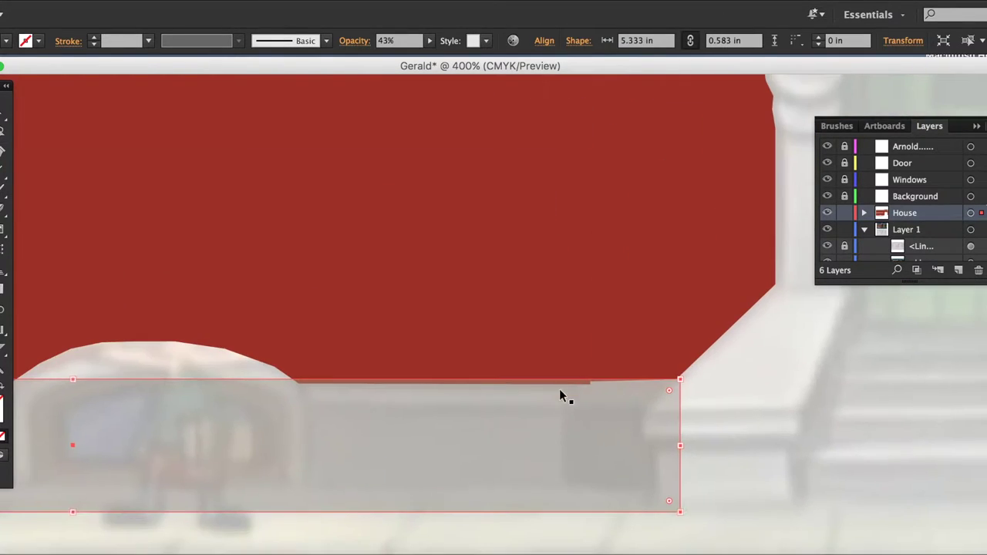
key(a)
drag(683, 463, 655, 445)
drag(680, 512, 653, 505)
click(683, 522)
click(681, 381)
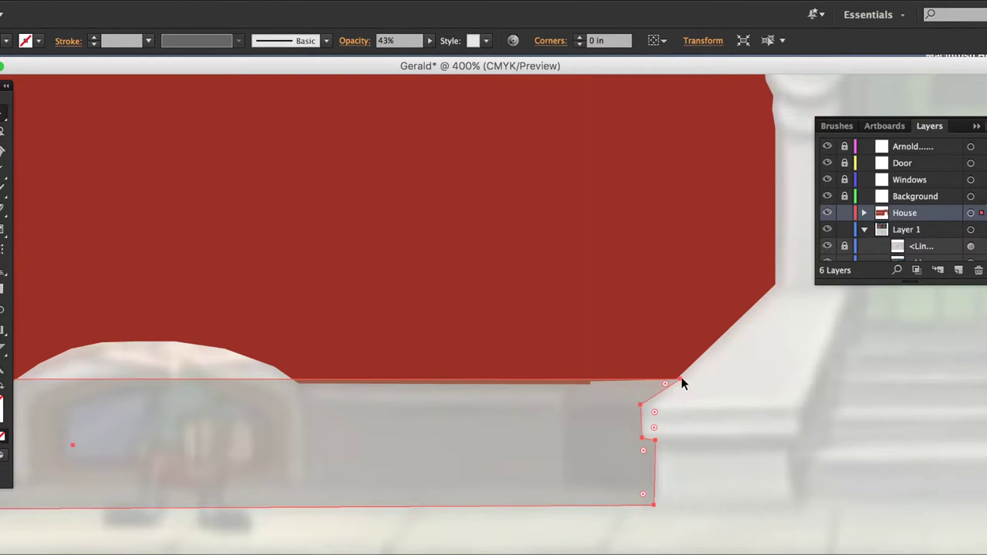
- Adjust the base strip's bottom-left corner
scroll(472, 426, left, 10)
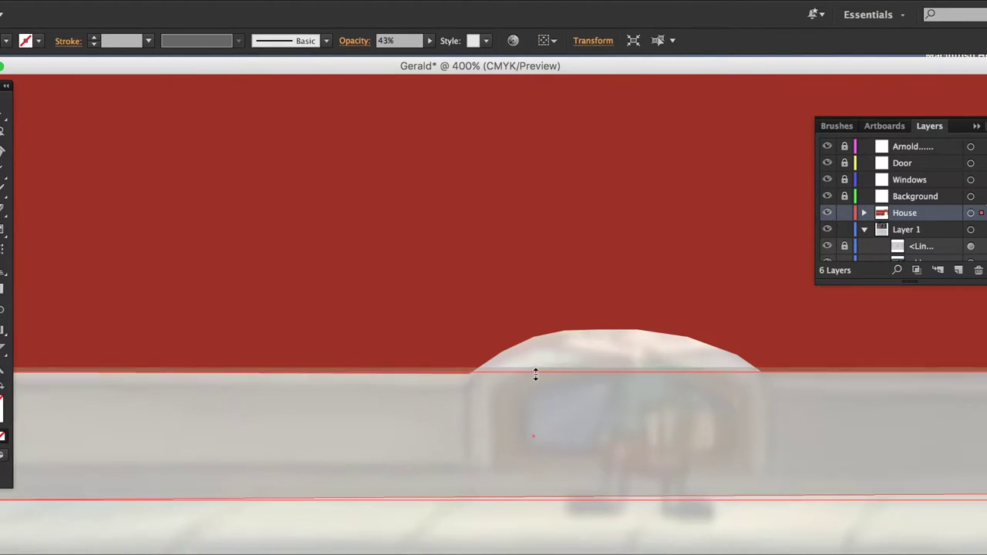
scroll(535, 374, left, 5)
key(a)
drag(231, 467, 277, 397)
scroll(277, 396, right, 5)
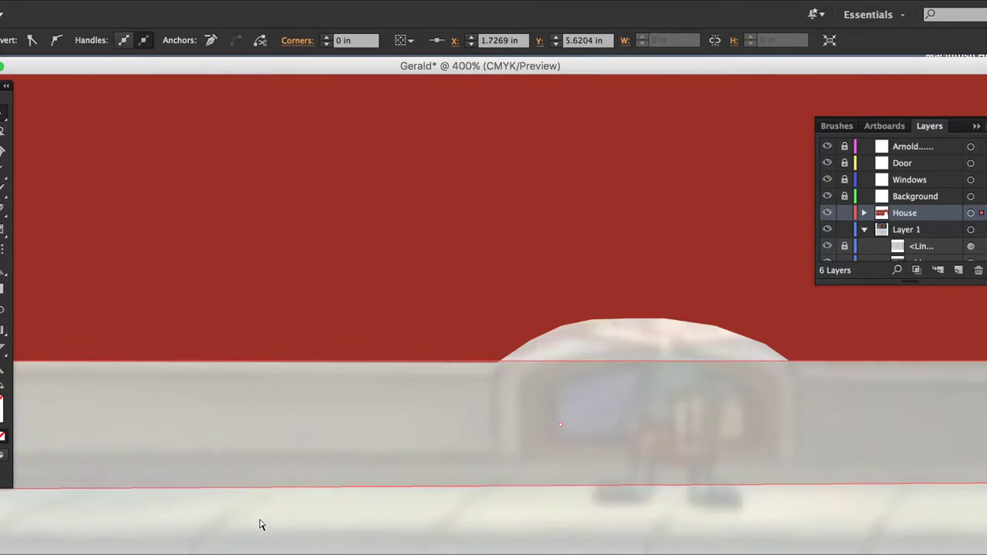
- Add and pull out a point on the strip's left edge, undoing a trial notch
key(p)
scroll(563, 454, left, 10)
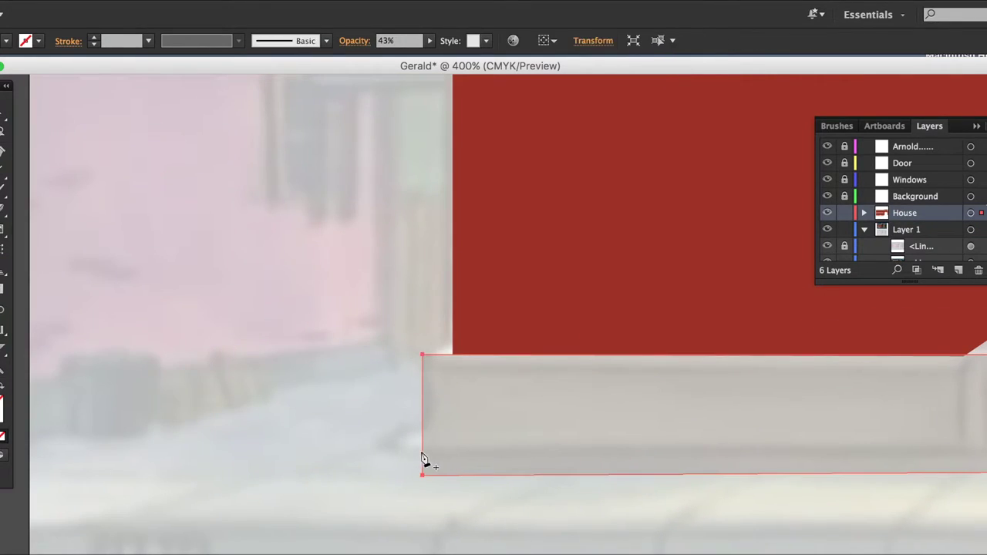
click(423, 460)
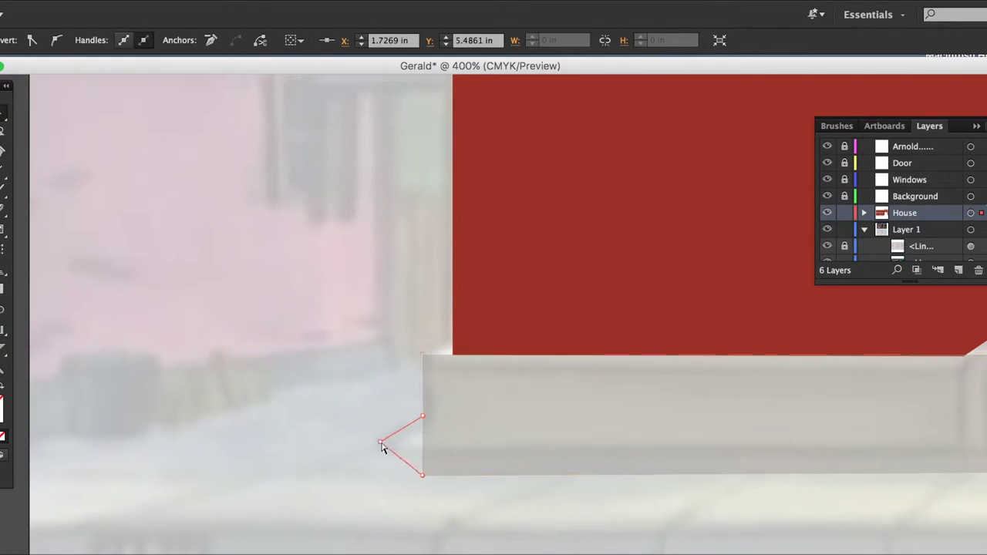
drag(381, 445, 380, 444)
key(ctrl+equal)
key(ctrl+equal)
key(ctrl+equal)
drag(335, 485, 451, 498)
key(ctrl+z)
key(ctrl+z)
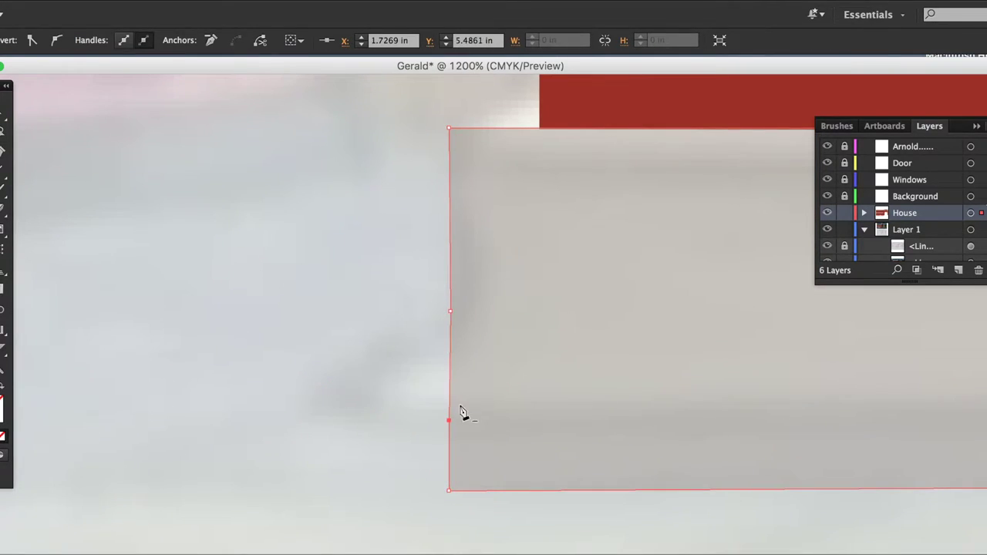
key(ctrl+minus)
key(ctrl+minus)
key(ctrl+minus)
key(ctrl+minus)
- Add four points along the strip's top edge and raise them into a hump over the small window
key(ctrl+equal)
key(p)
click(575, 368)
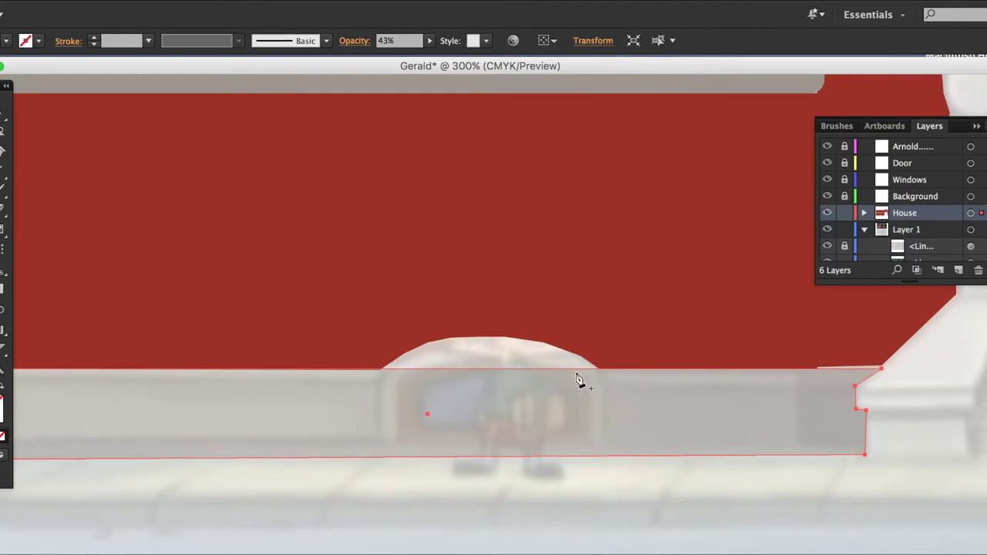
click(551, 369)
click(517, 368)
click(479, 368)
mouse_move(575, 369)
mouse_down()
mouse_move(584, 358)
mouse_move(544, 346)
mouse_up()
drag(458, 343, 456, 337)
drag(419, 375, 428, 357)
click(415, 371)
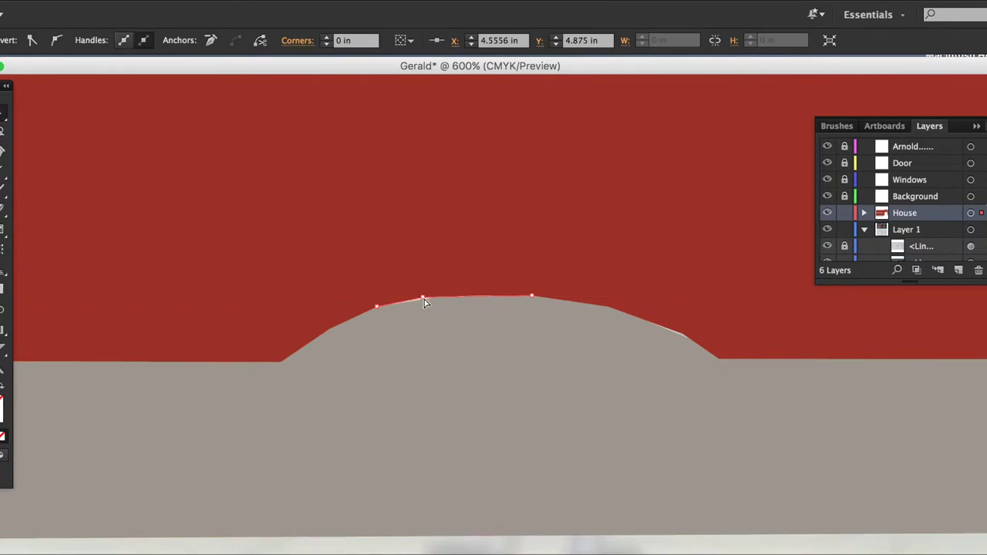
key(ctrl+minus)
key(ctrl+minus)
key(ctrl+minus)
key(ctrl+minus)
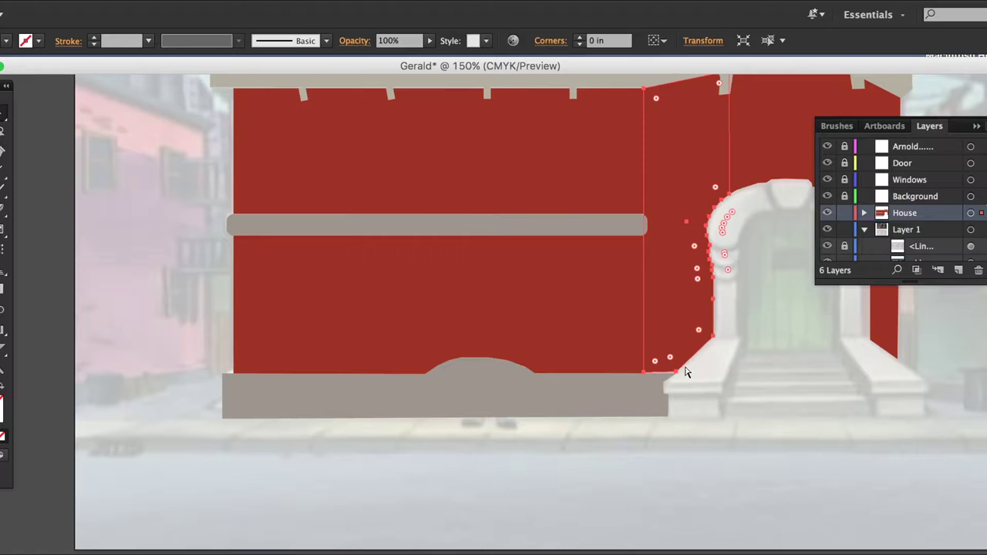
- Zoom in on the door arch and try tracing a stroke around it, then undo it
scroll(690, 376, right, 5)
scroll(690, 376, up, 3)
click(74, 496)
click(119, 518)
key(ctrl+plus)
key(ctrl+plus)
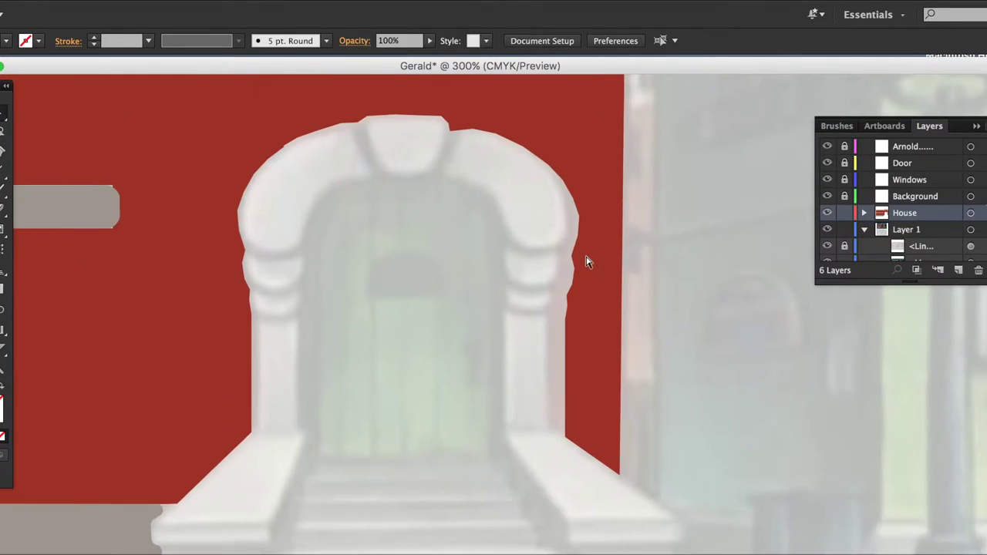
drag(353, 136, 309, 224)
key(ctrl+z)
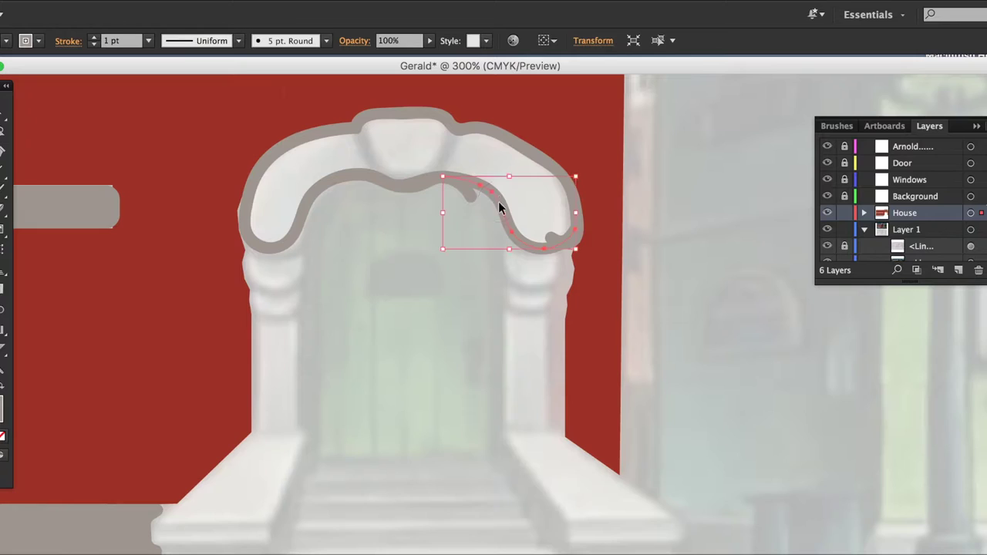
- Cut the inner arch path twice with Scissors near its middle, leaving a gap
key(a)
click(580, 245)
click(555, 246)
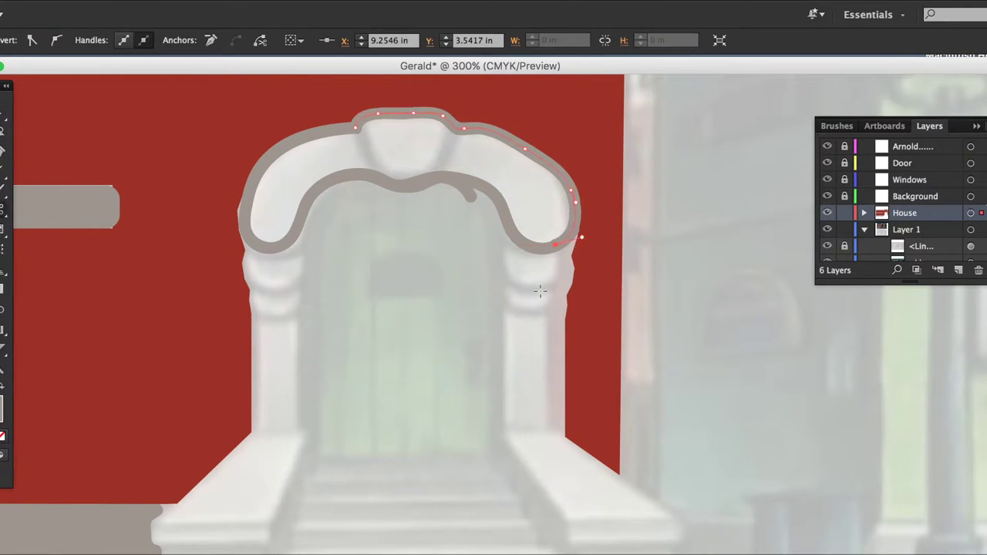
key(ctrl+equal)
key(ctrl+equal)
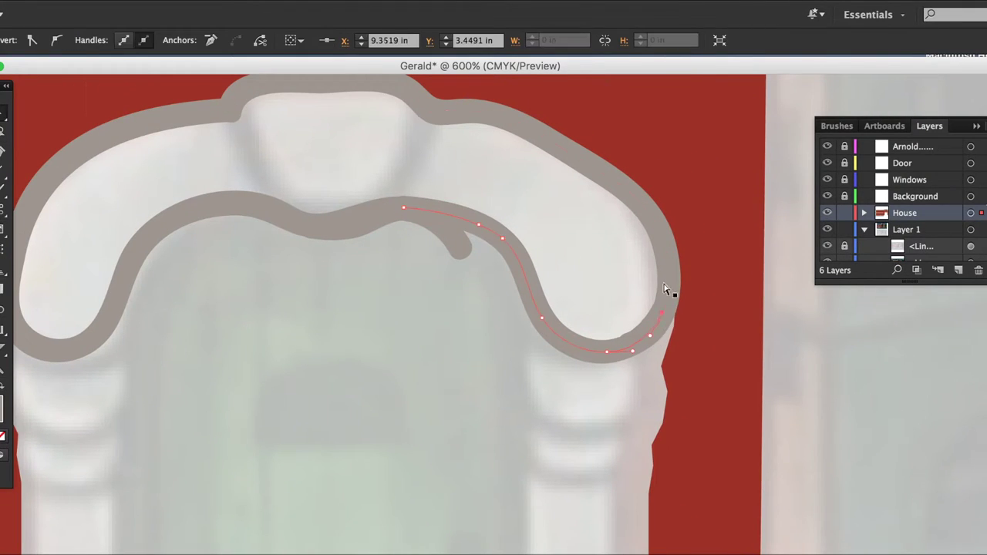
key(shift+b)
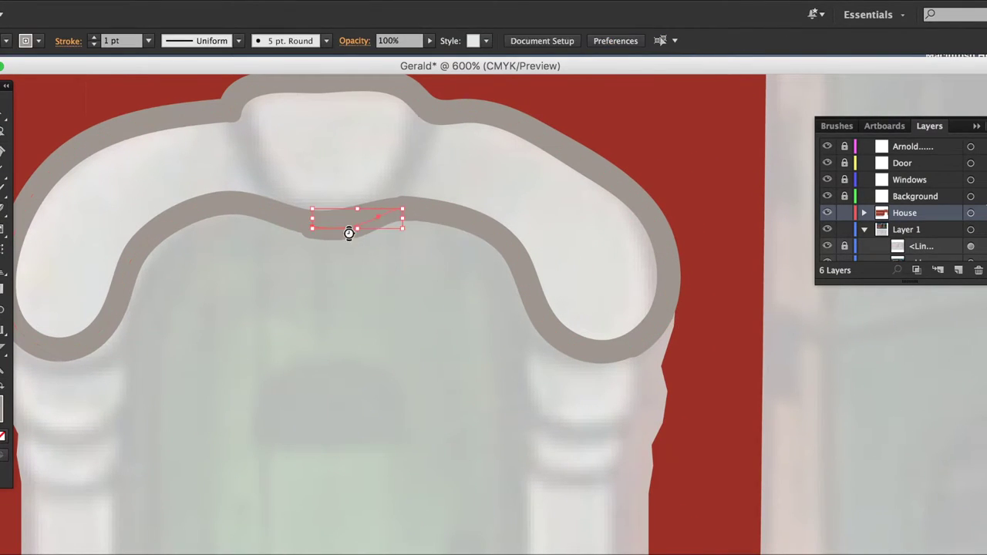
click(303, 218)
key(a)
click(273, 215)
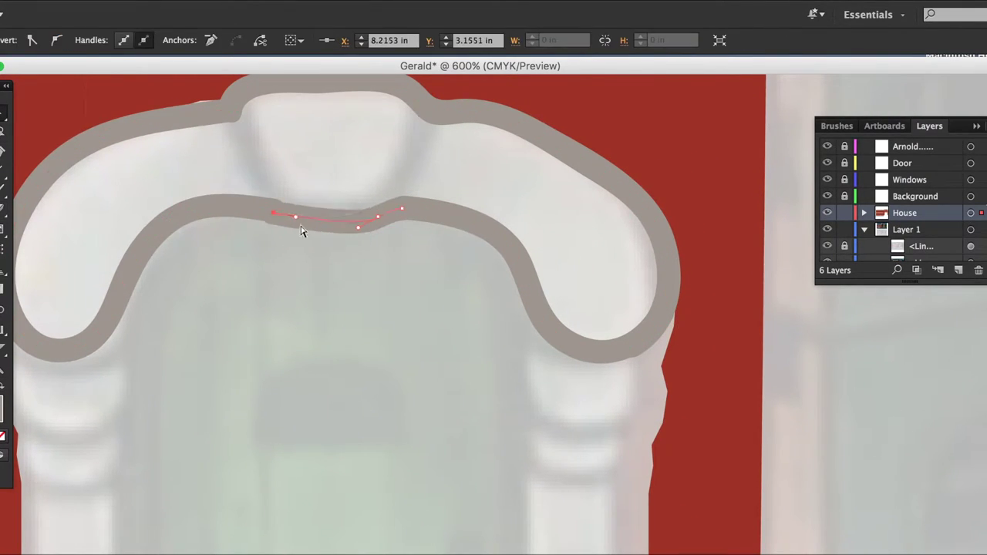
- Reshape the cut-off segment's anchors and curves to smooth the inner arch dip
key(ctrl+minus)
key(ctrl+minus)
key(ctrl+minus)
key(ctrl+equal)
key(ctrl+equal)
key(ctrl+equal)
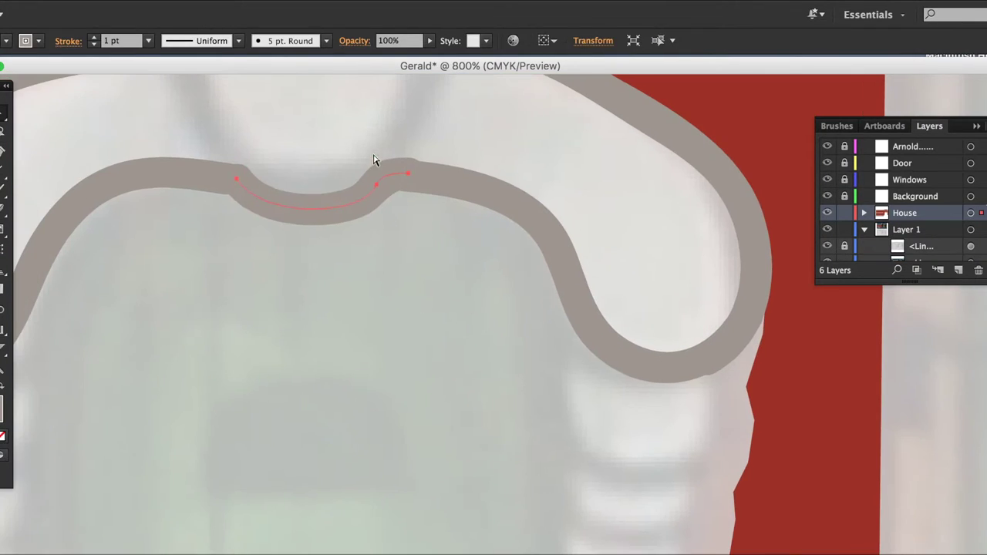
click(367, 206)
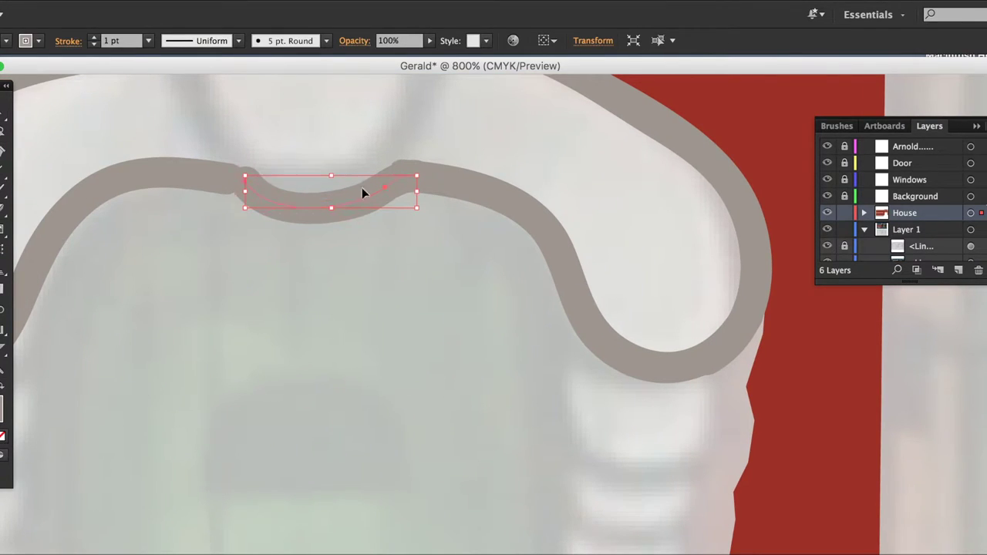
key(a)
click(245, 183)
key(ctrl+minus)
key(ctrl+minus)
click(608, 304)
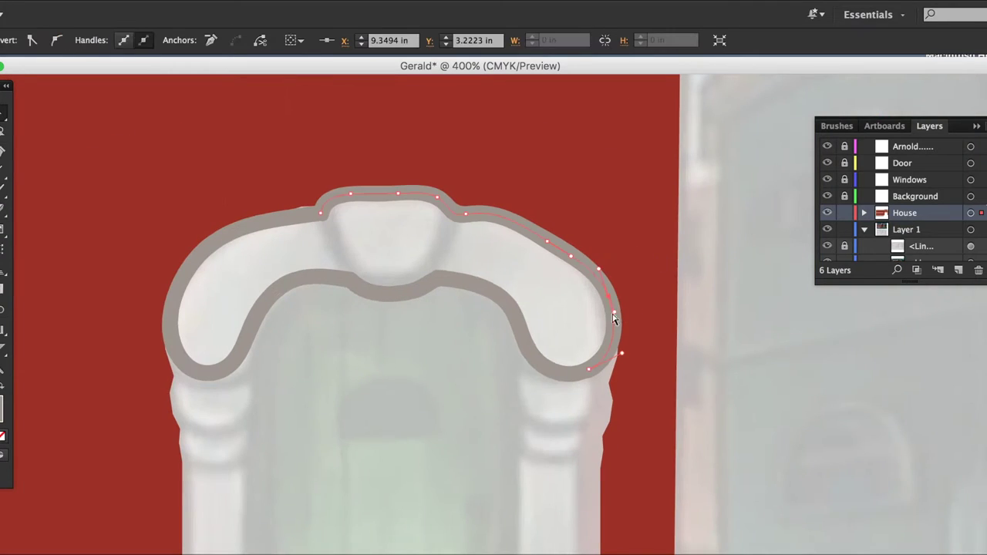
click(532, 359)
- Select the arch outline paths through the context menu, then merge the arch's regions into one shape
key(ctrl+minus)
key(ctrl+minus)
key(ctrl+minus)
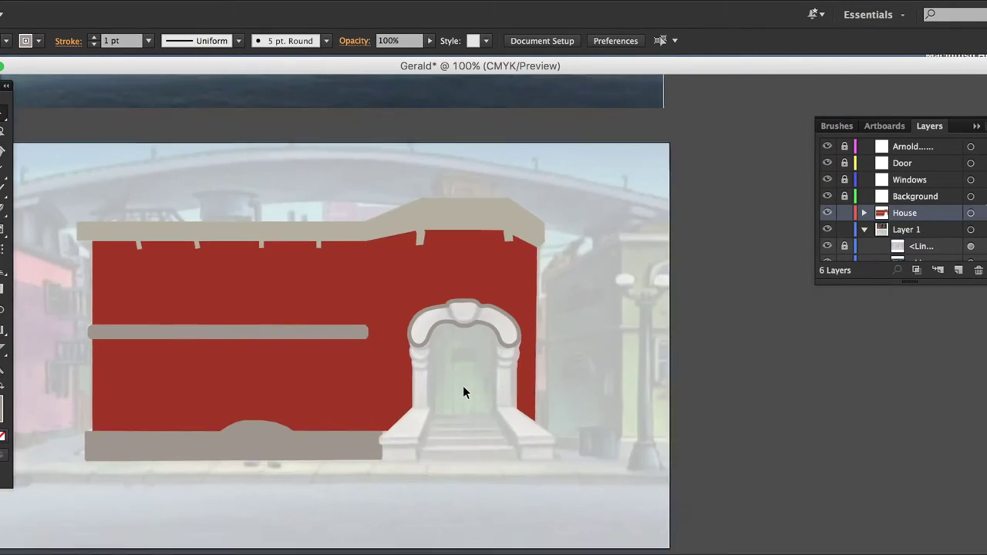
key(ctrl+plus)
key(ctrl+plus)
key(ctrl+plus)
click(495, 116)
right_click(445, 233)
click(414, 331)
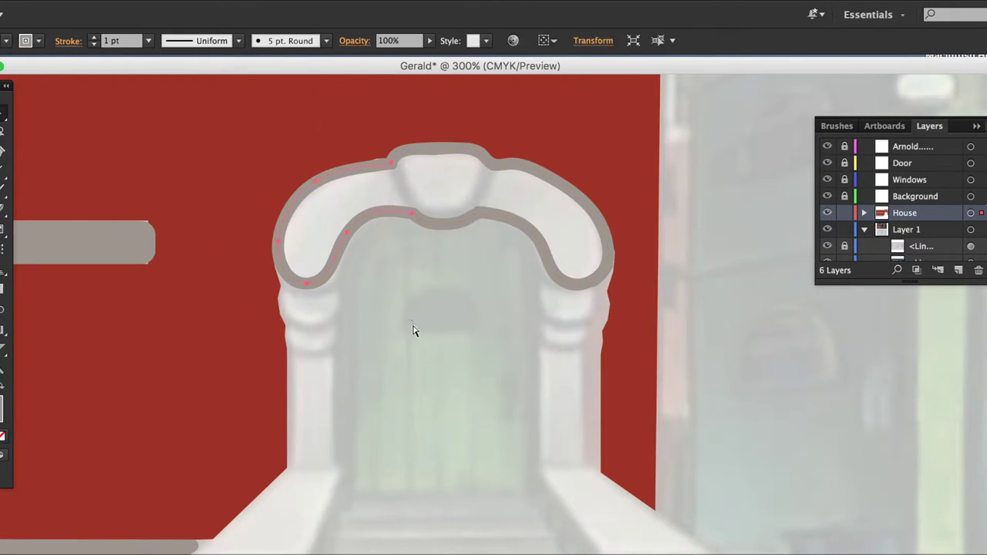
key(ctrl+minus)
click(458, 266)
key(ctrl+shift+a)
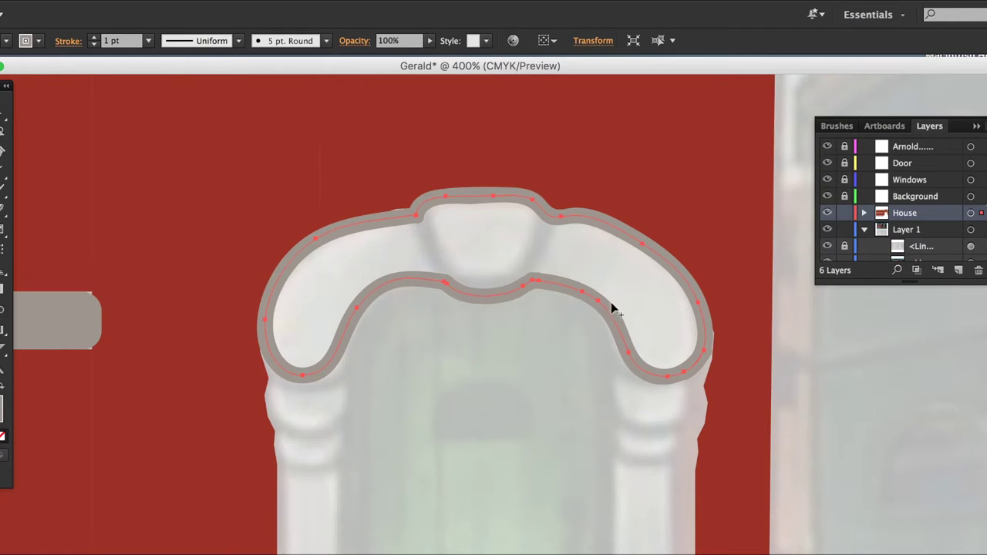
drag(482, 287, 644, 314)
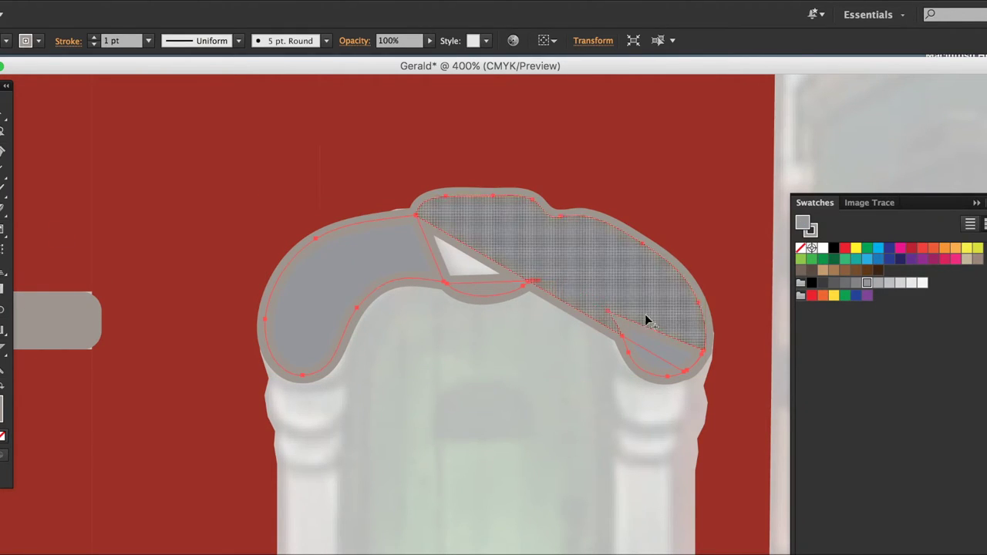
- Delete the merged shape and cover the arch top with a translucent grey rectangle at 54% opacity
key(Delete)
key(ctrl+minus)
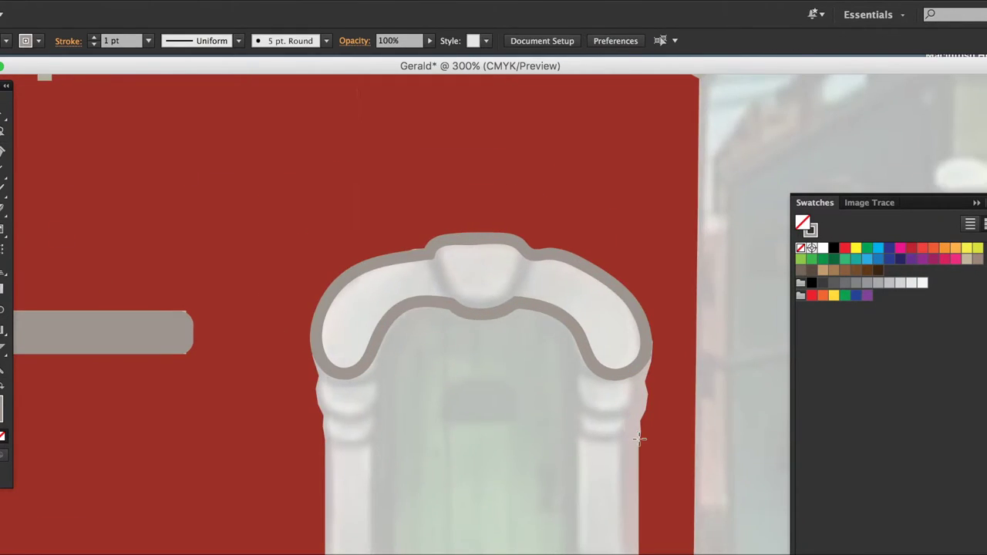
key(v)
click(643, 438)
scroll(616, 346, down, 1)
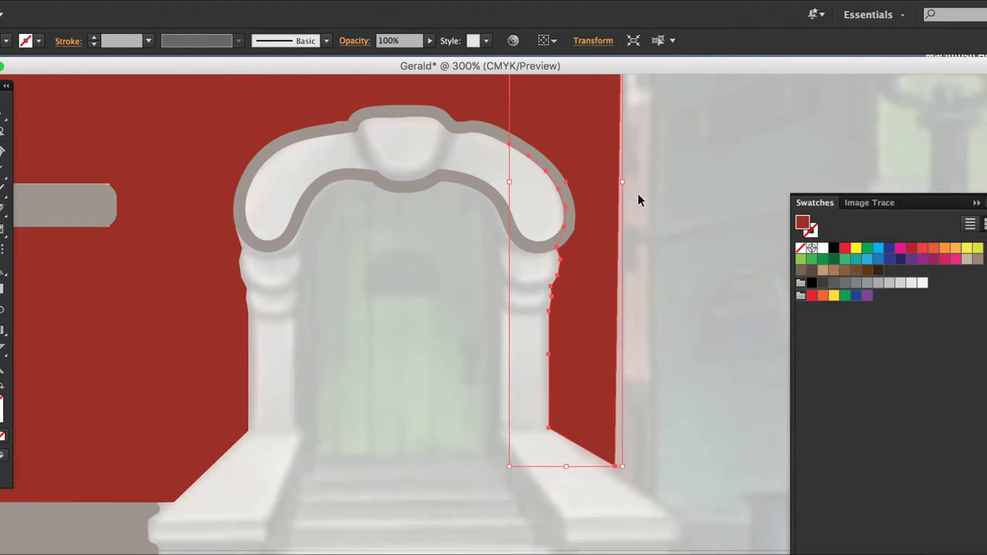
drag(577, 314, 259, 168)
drag(575, 240, 582, 240)
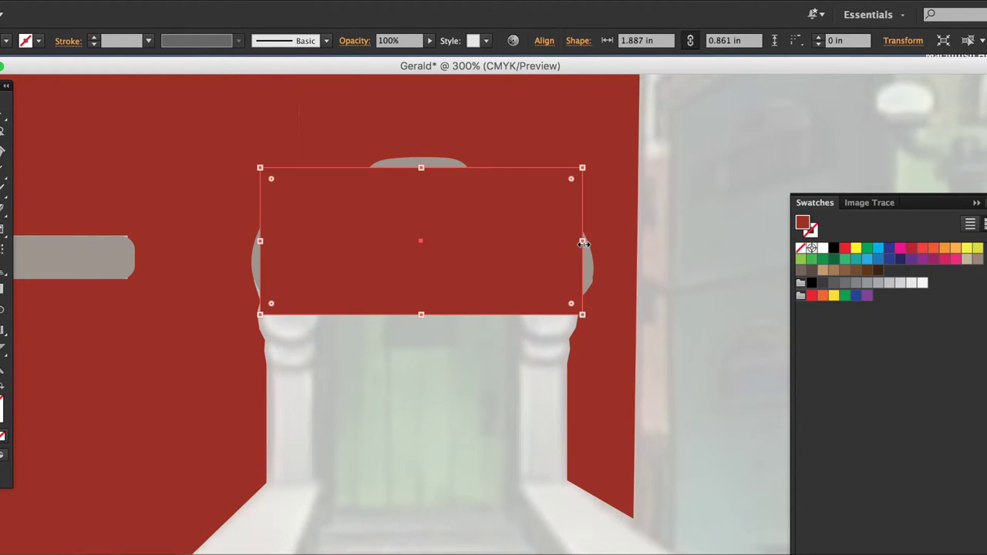
drag(430, 54, 399, 54)
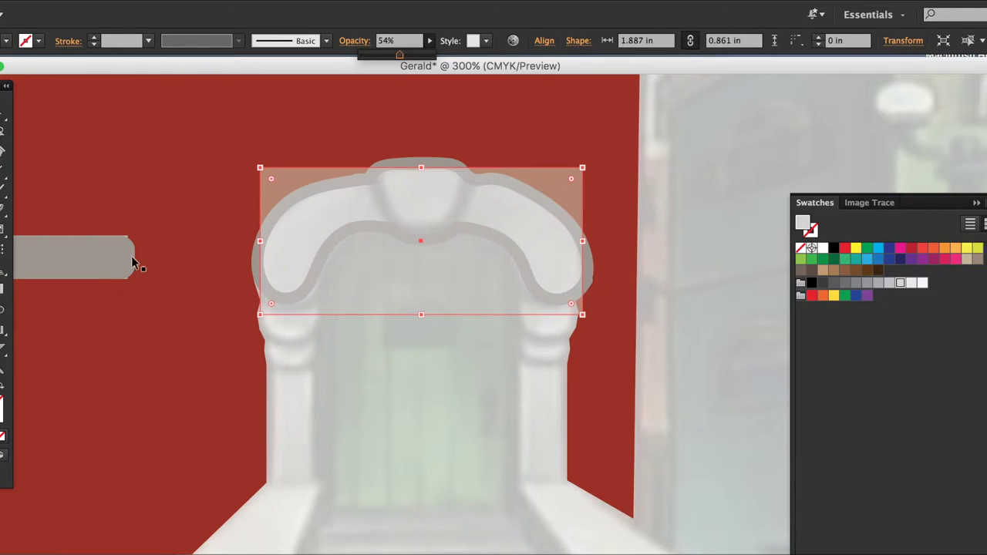
- Erase the rectangle below the inner curve and outside the arch's outer curve
key(shift+e)
drag(265, 311, 531, 308)
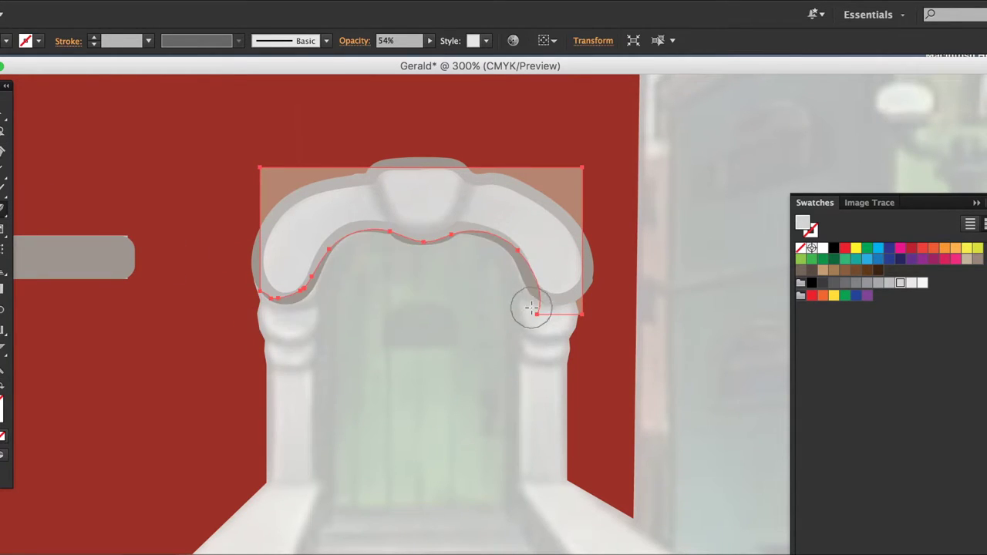
drag(478, 162, 598, 219)
drag(362, 158, 260, 161)
drag(508, 160, 577, 206)
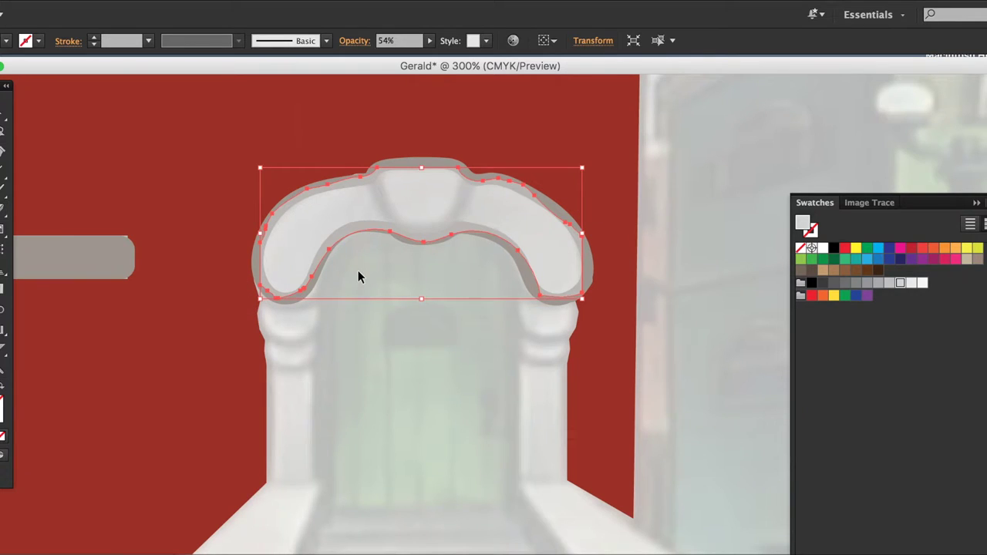
- Match the arch shape's style with the Eyedropper, paste a copy, and thicken the outline at the top knob
key(i)
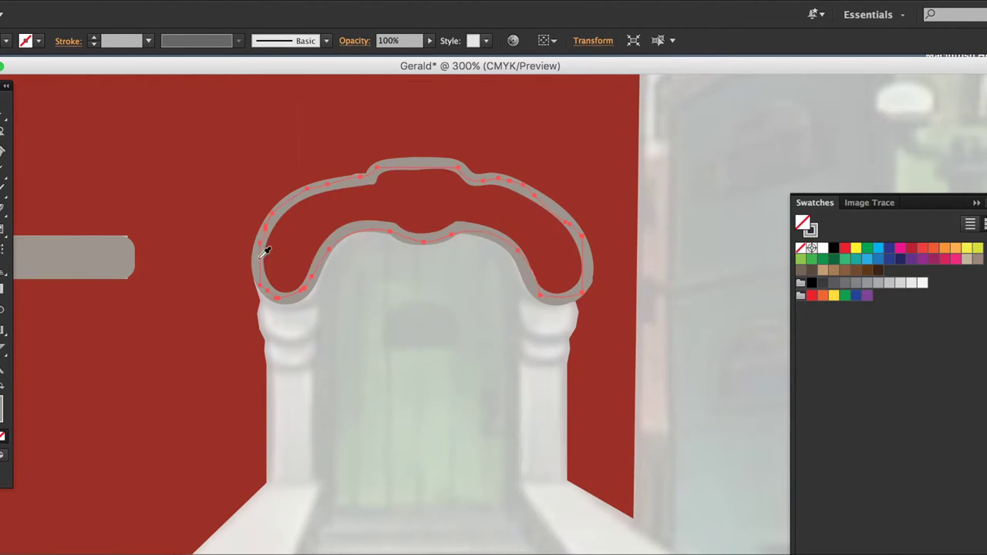
click(265, 249)
key(v)
click(465, 353)
key(ctrl+v)
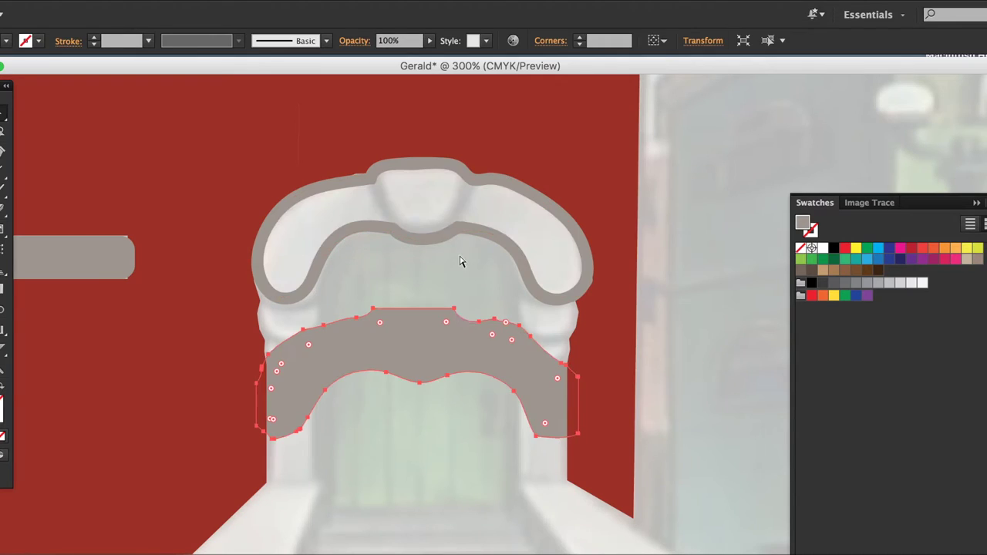
drag(458, 220, 379, 205)
- Group the arch outline parts and move the grey fill up onto the arch
shift+click(357, 251)
right_click(455, 257)
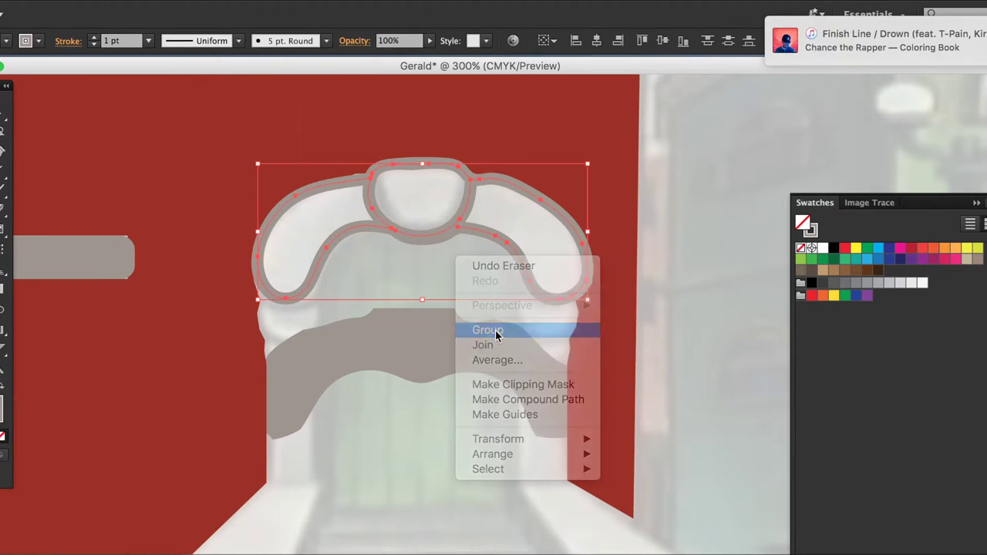
click(496, 330)
drag(461, 343, 467, 204)
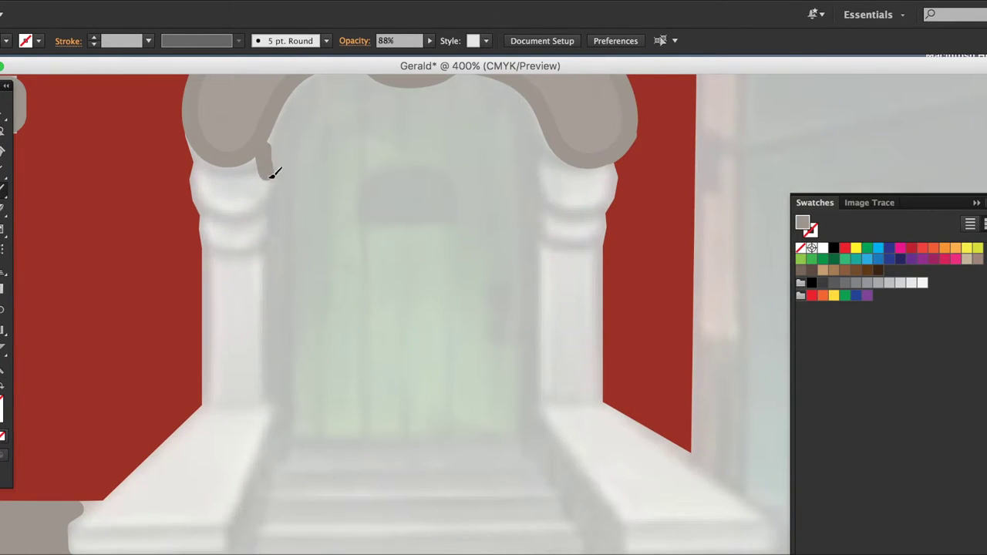
- Blob Brush a curled loop under the arch's left end
drag(271, 175, 202, 155)
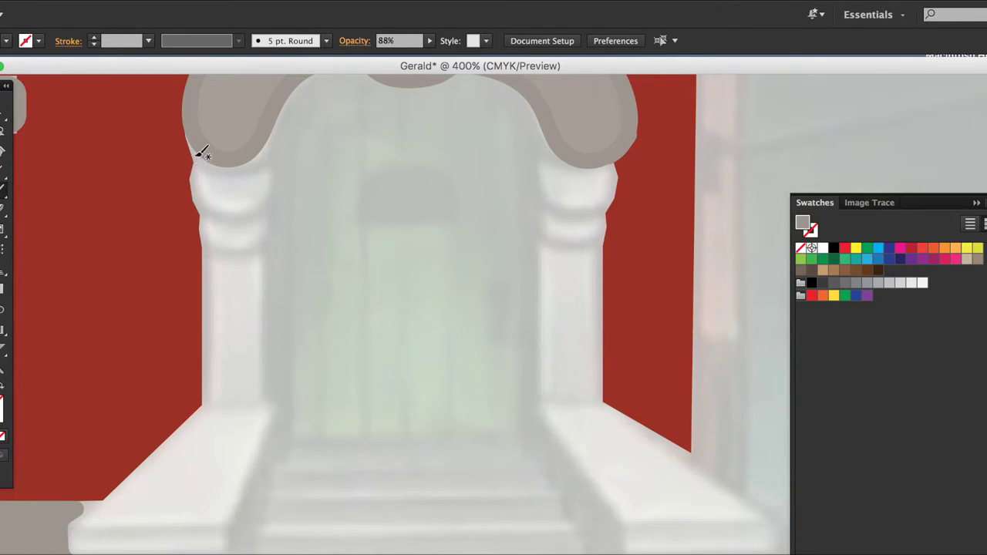
key(v)
click(225, 265)
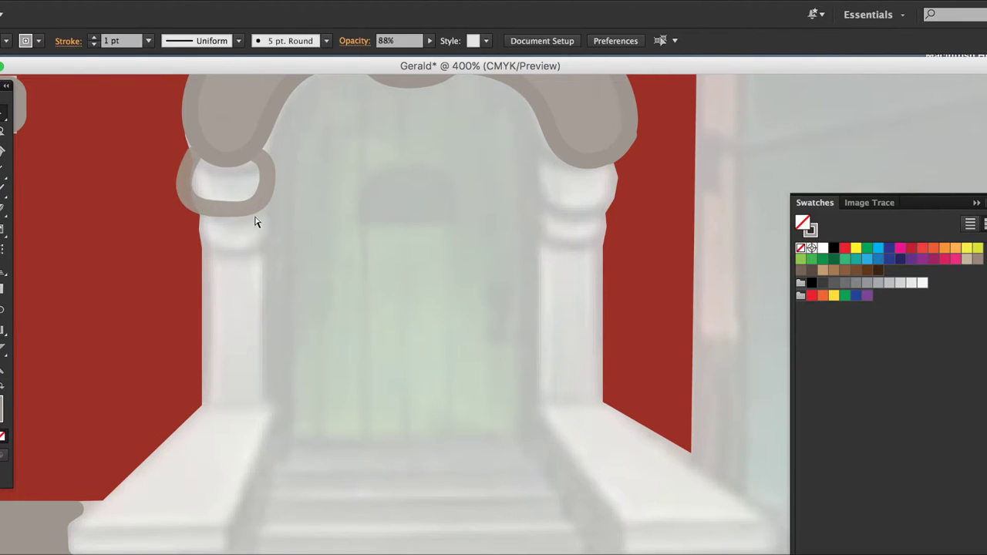
key(ctrl+minus)
key(ctrl+plus)
key(ctrl+minus)
- Duplicate the loop and place the copy under the arch's right end
click(264, 301)
click(522, 396)
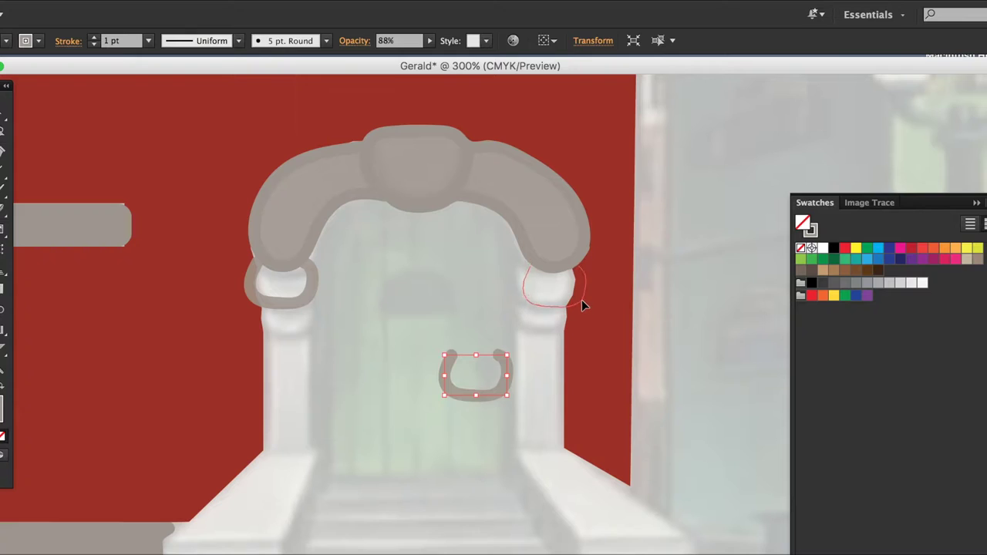
drag(581, 305, 581, 305)
click(299, 306)
click(928, 125)
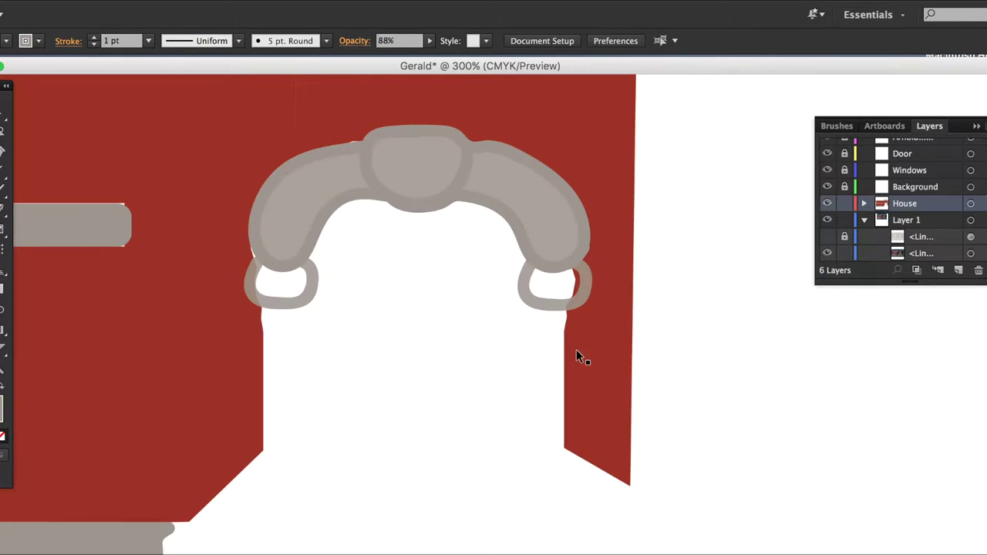
- Paste a grey fill shape behind the left loop's outline
key(ctrl+v)
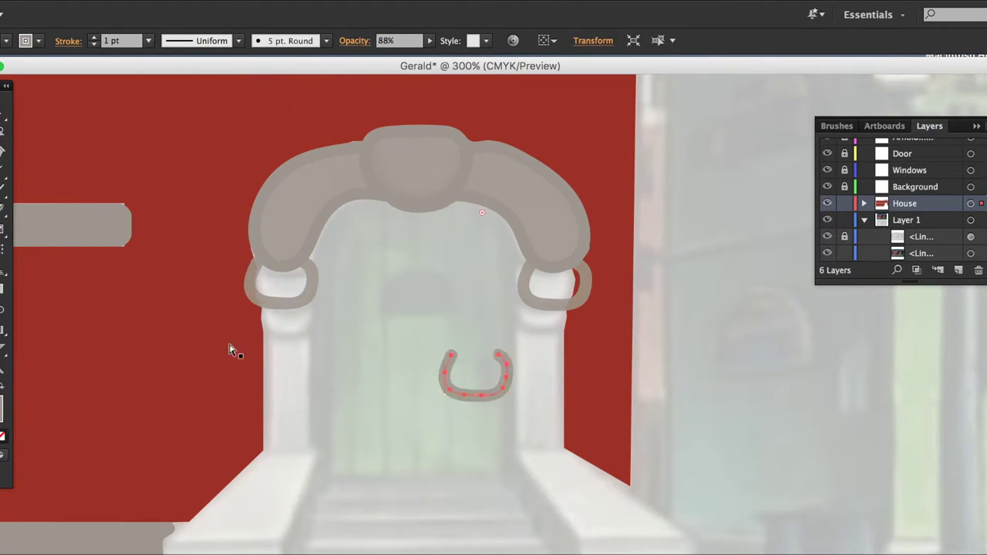
key(ctrl+z)
key(ctrl+f)
click(295, 201)
click(392, 336)
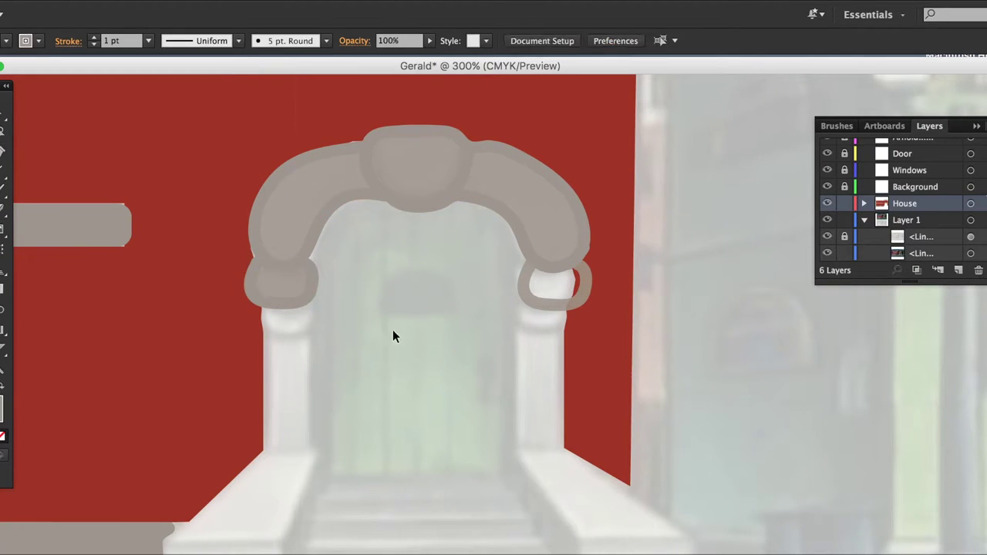
- Paste a grey fill into the right loop and arrange it beneath the loop outline
key(ctrl+v)
drag(476, 384, 555, 290)
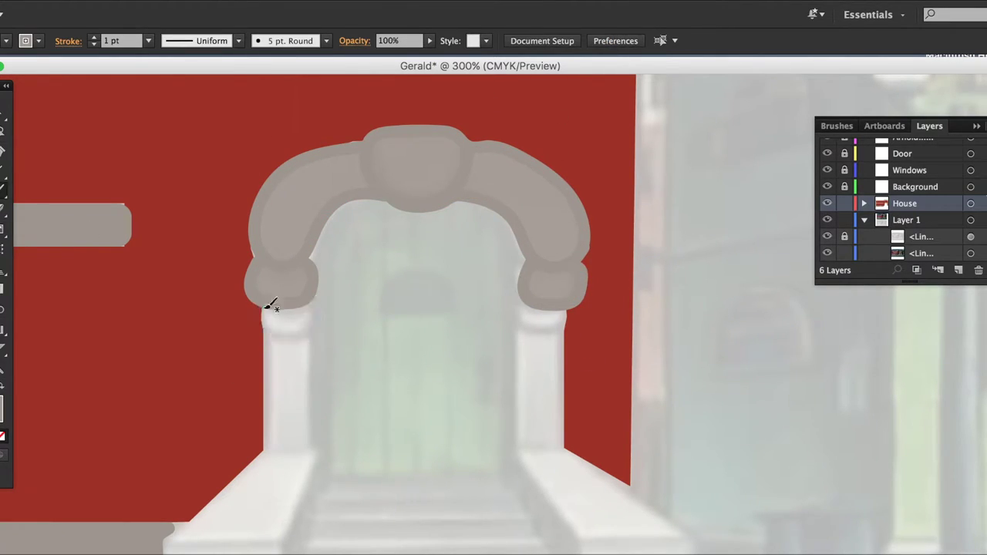
key(ctrl+v)
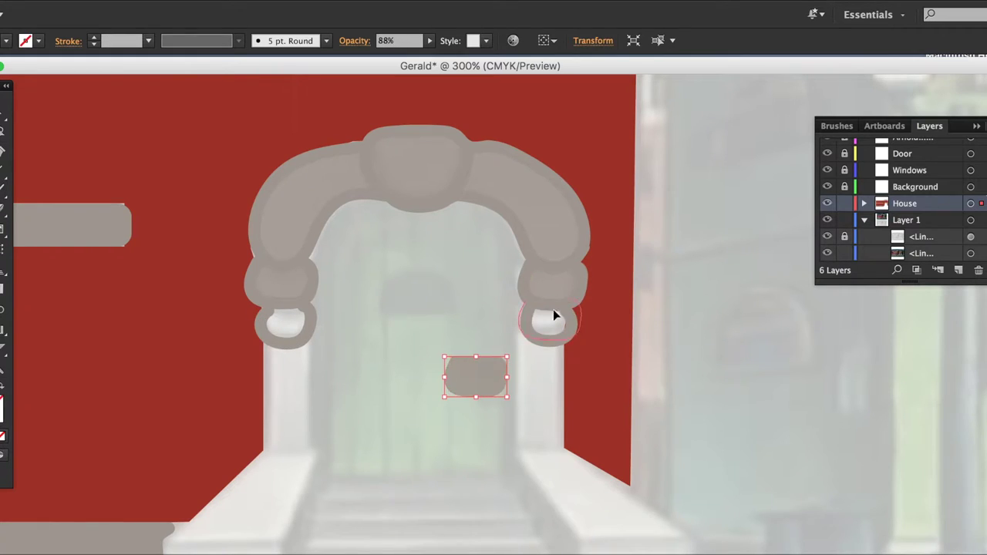
drag(474, 376, 555, 324)
right_click(557, 325)
click(697, 537)
- Draw a narrow rectangle over the left door pillar
key(ctrl+1)
click(816, 438)
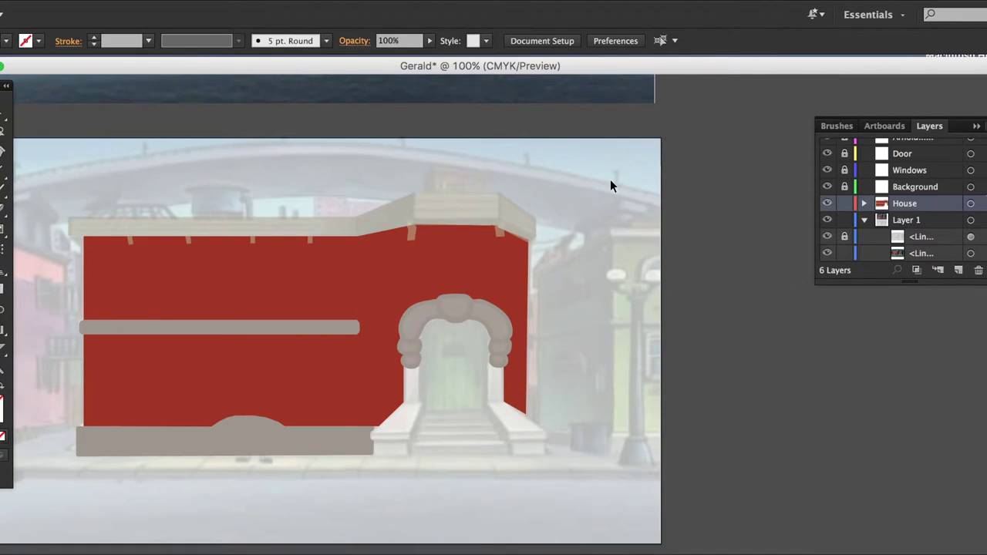
key(ctrl+plus)
drag(362, 426, 362, 426)
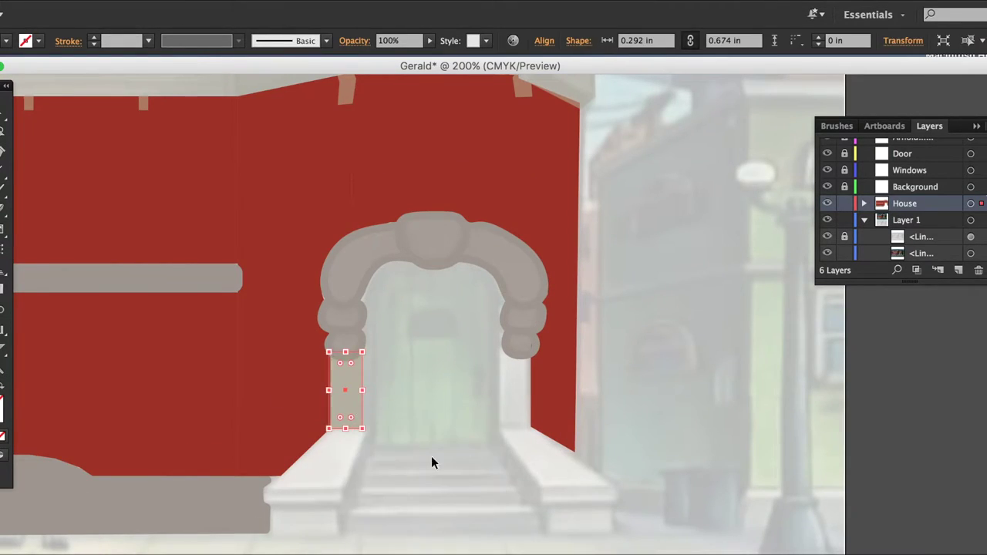
scroll(470, 456, up, 3)
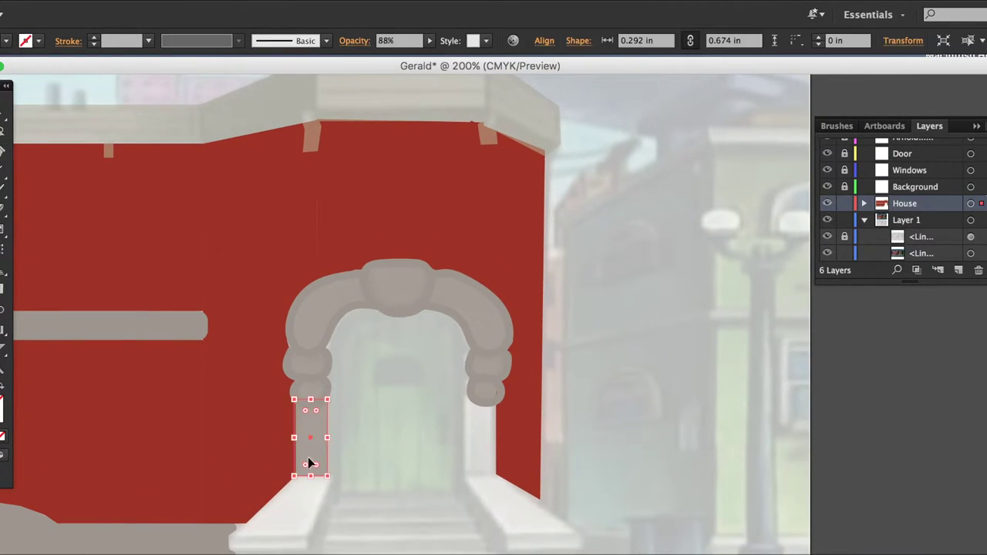
- Move and stretch the grey column rectangle to fit beneath the left side of the door arch
key(ctrl+shift+a)
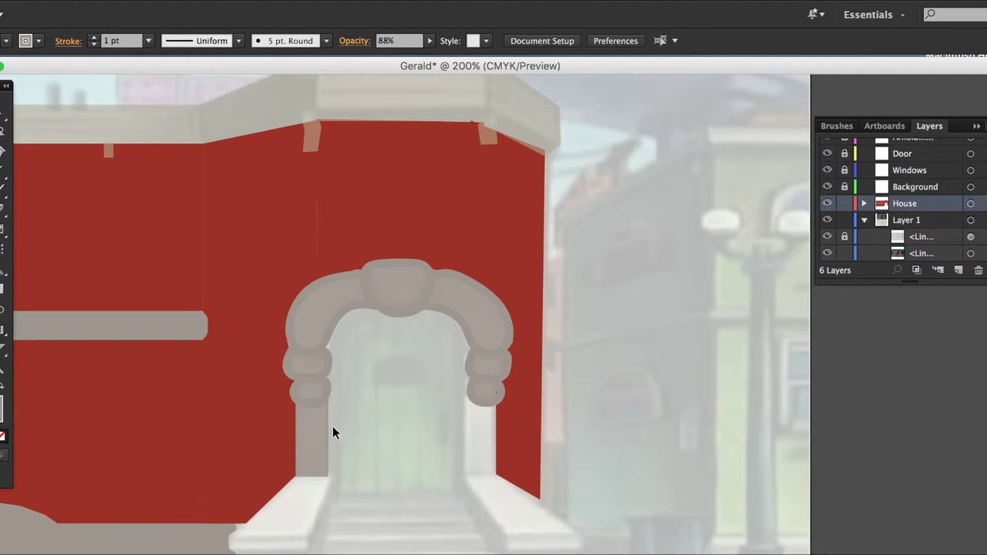
click(329, 432)
click(408, 423)
mouse_move(369, 432)
mouse_down()
mouse_move(312, 438)
mouse_move(353, 440)
mouse_up()
click(332, 440)
click(401, 423)
click(352, 432)
drag(353, 404, 356, 398)
click(362, 455)
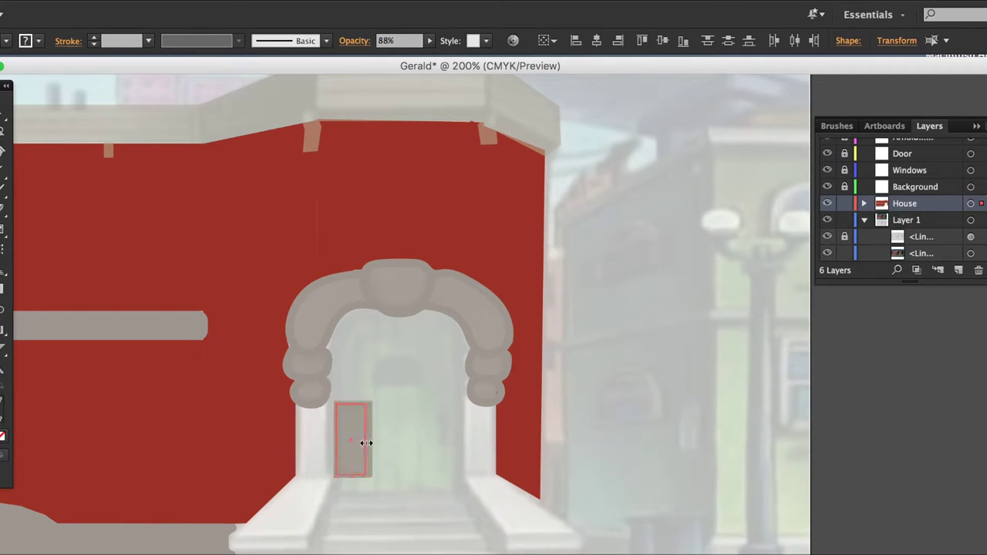
click(474, 377)
click(465, 445)
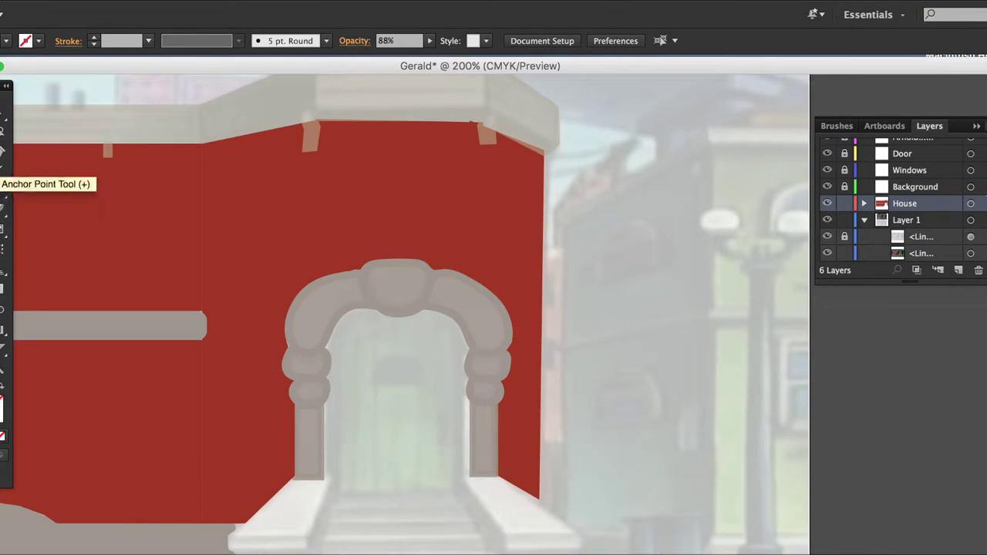
click(4, 176)
scroll(337, 381, down, 5)
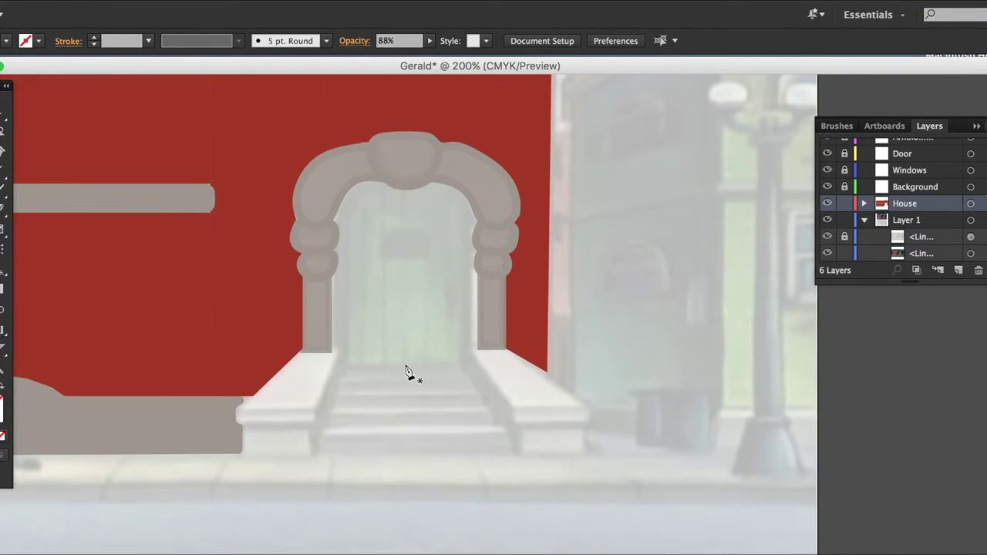
- Pen-draw the sloped grey slab on the right side of the entrance steps
click(480, 347)
click(516, 405)
click(482, 352)
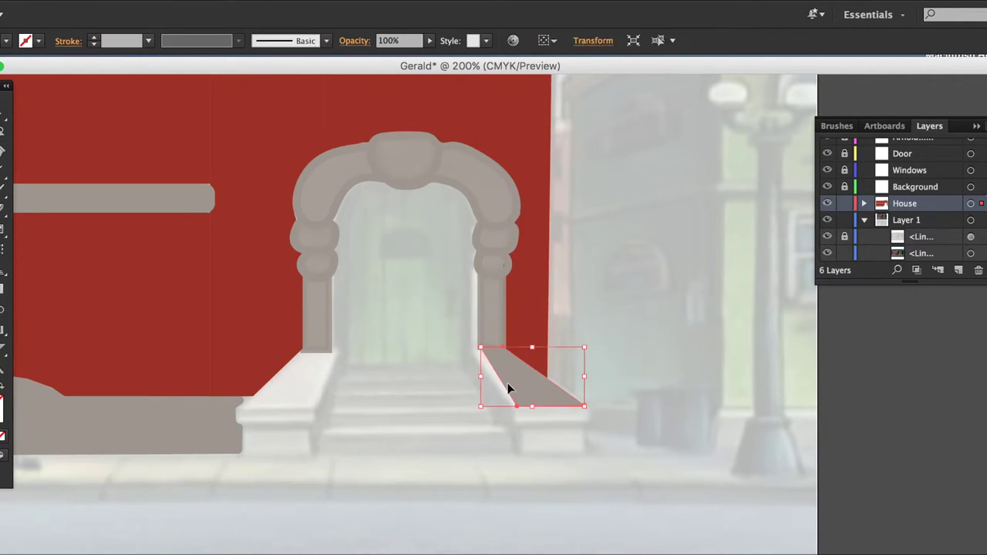
scroll(509, 362, up, 3)
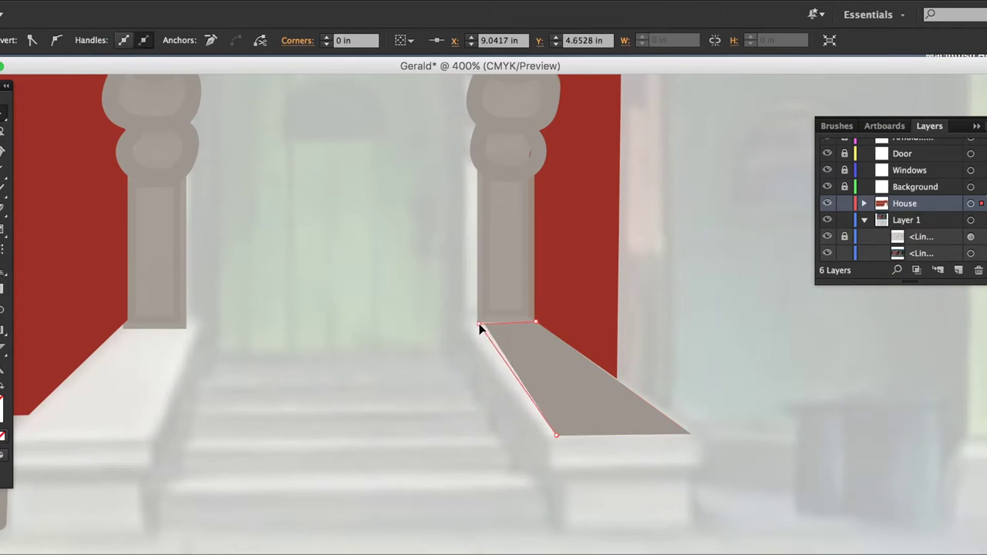
scroll(486, 331, down, 3)
- Duplicate the slab, reflect it horizontally, and move the mirrored copy to the left of the steps
key(ctrl+c)
key(ctrl+v)
right_click(452, 400)
click(455, 286)
right_click(456, 305)
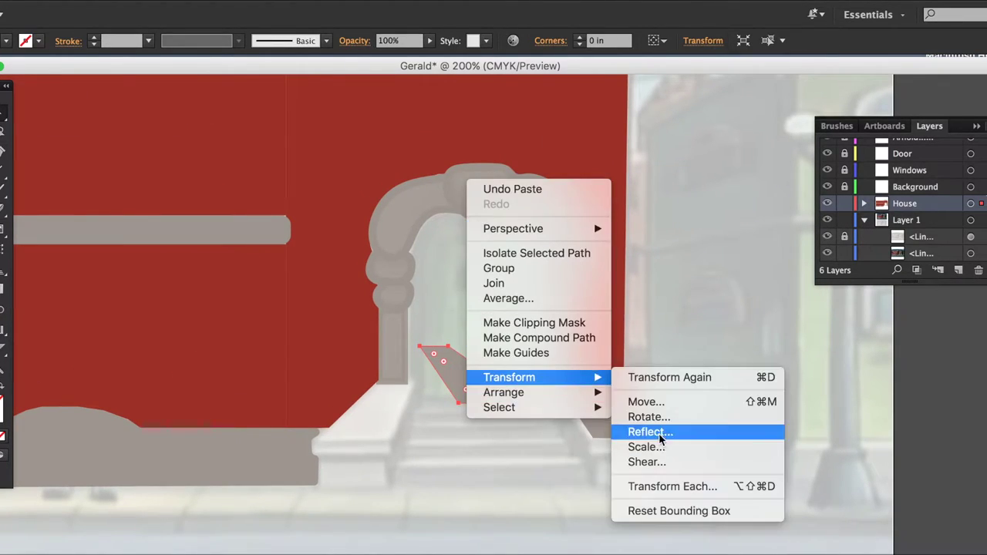
click(639, 432)
key(Return)
drag(435, 399, 313, 445)
- Align the left slab's corner points with the wall, then draw a rectangle over the doorway
click(314, 442)
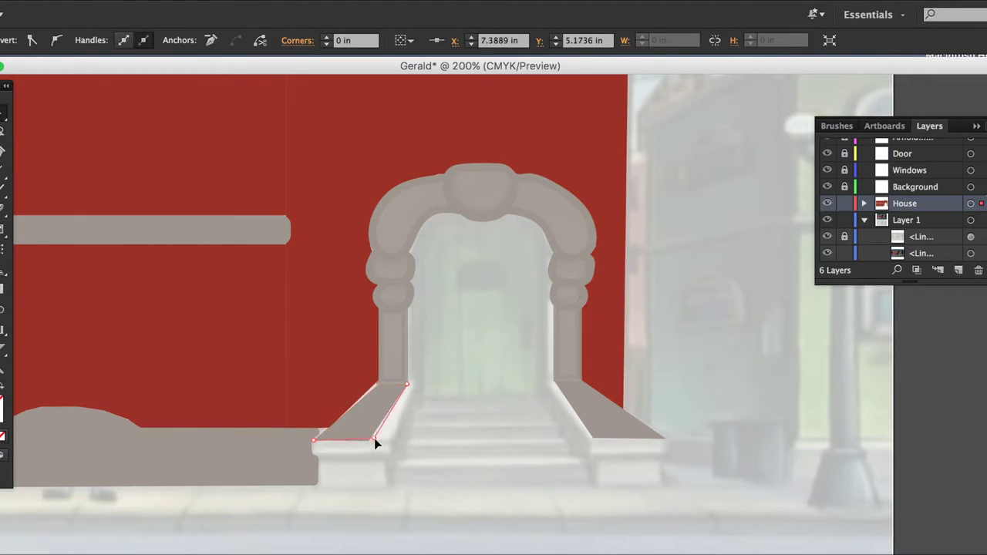
click(425, 493)
key(ctrl+plus)
click(290, 399)
click(280, 389)
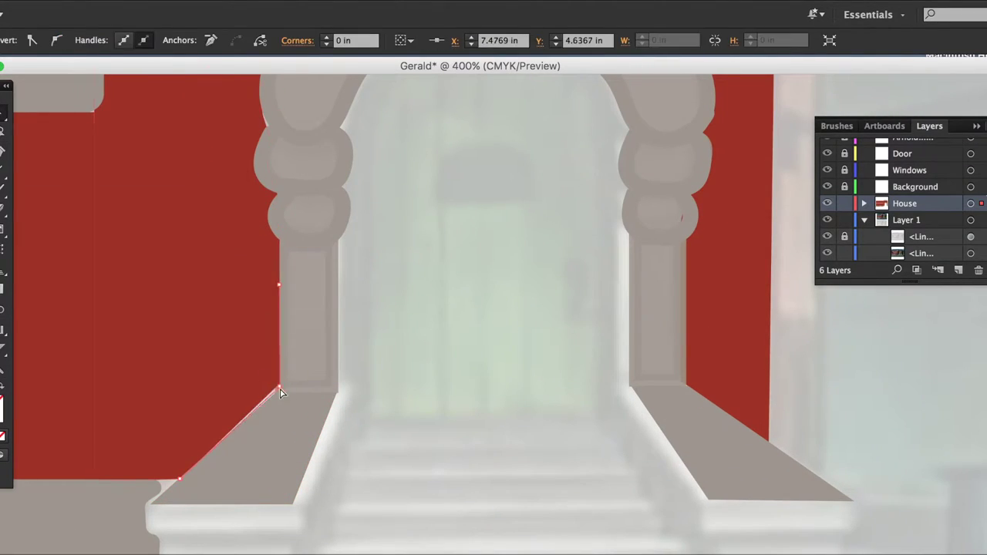
click(418, 486)
key(ctrl+minus)
key(ctrl+minus)
key(ctrl+plus)
drag(564, 406, 367, 133)
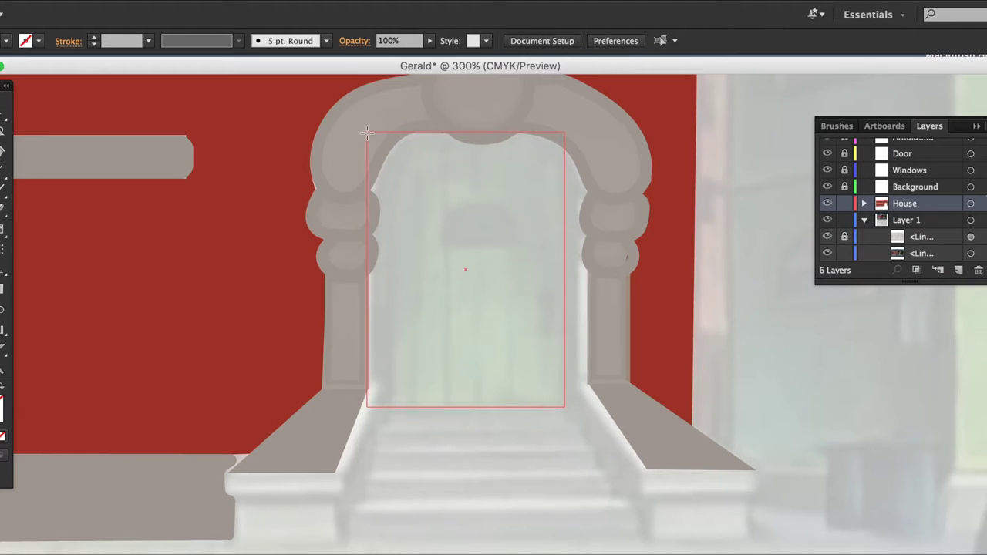
- Widen the door rectangle to the arch, fill it dark green, and trim its top corners
drag(564, 270, 589, 269)
click(833, 259)
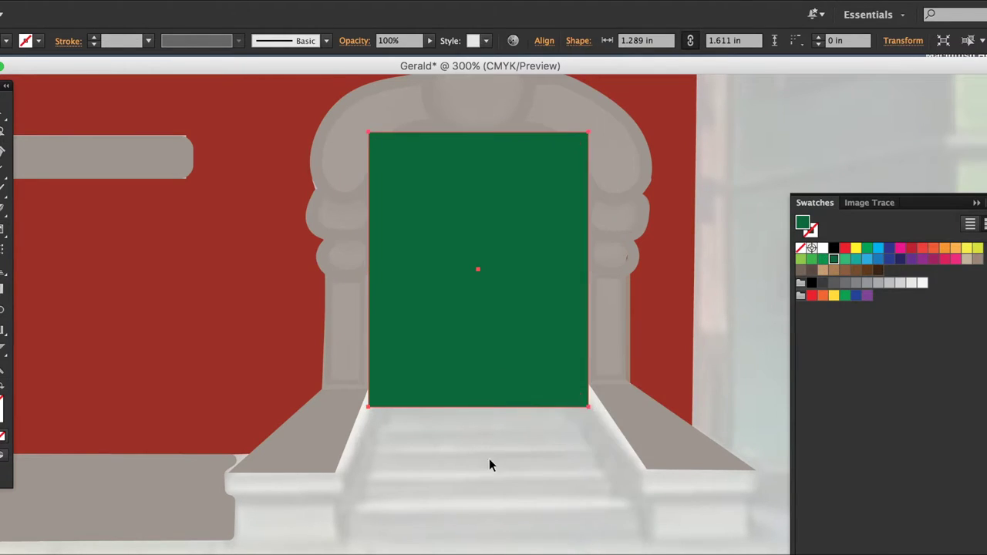
key(shift+b)
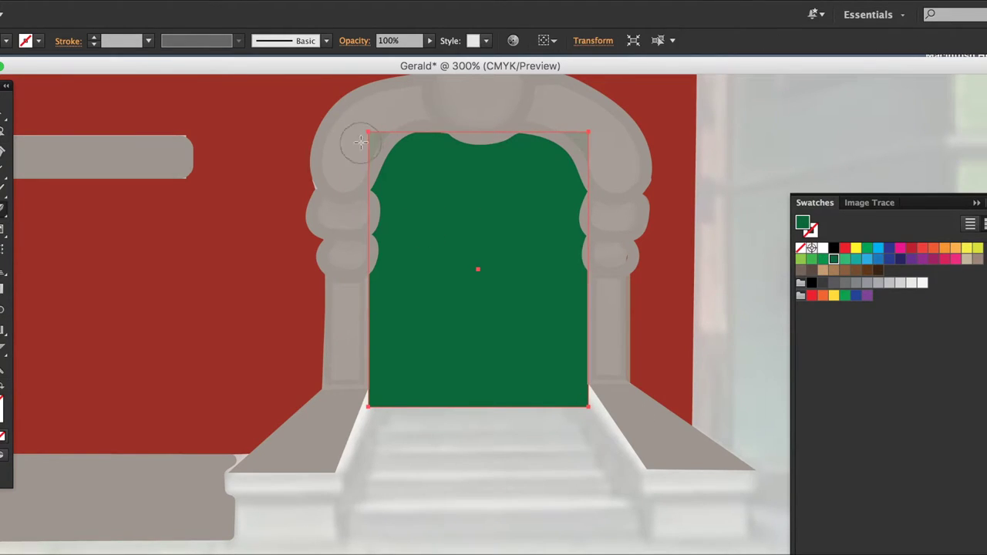
drag(528, 108, 607, 171)
- Lower the green door's opacity to 49%
key(ctrl+z)
key(v)
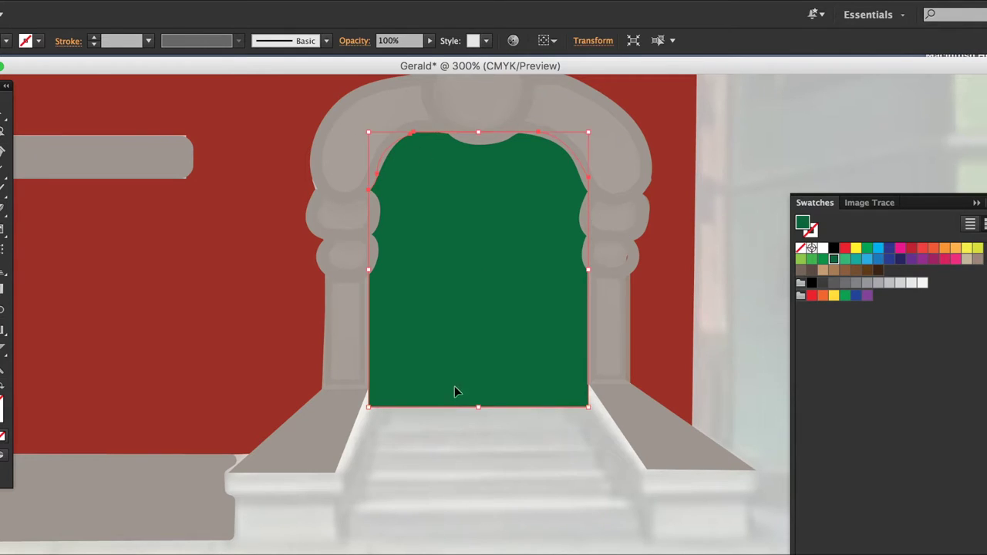
click(430, 40)
drag(431, 58, 396, 58)
key(shift+ctrl+a)
click(440, 339)
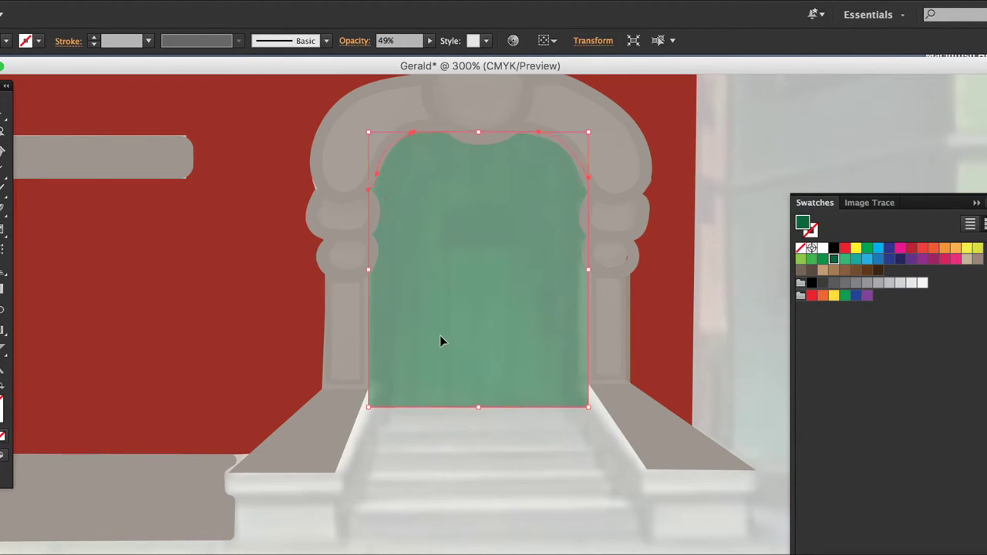
key(ctrl+minus)
key(ctrl+minus)
key(ctrl+minus)
key(ctrl+minus)
key(F7)
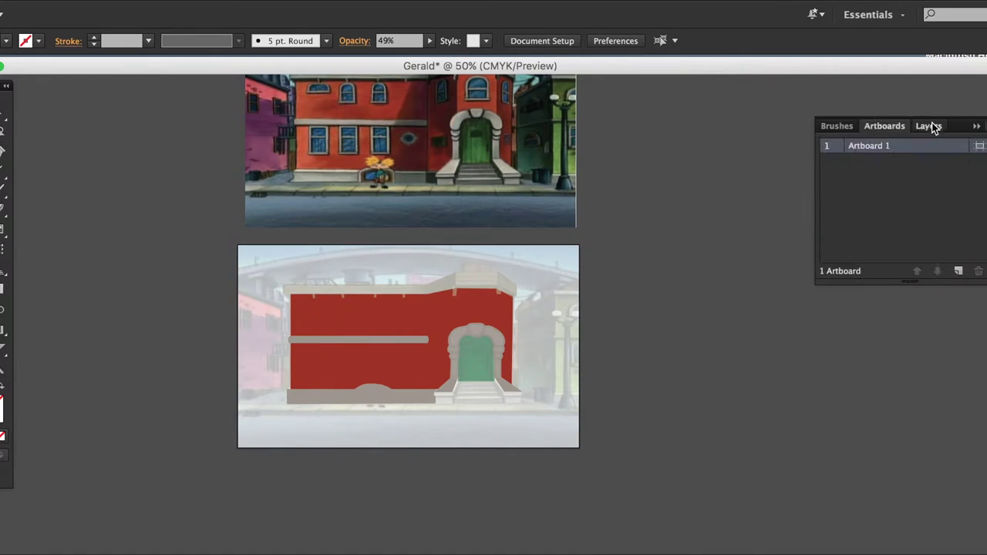
key(ctrl+1)
key(ctrl+minus)
key(ctrl+minus)
key(ctrl+minus)
key(ctrl+plus)
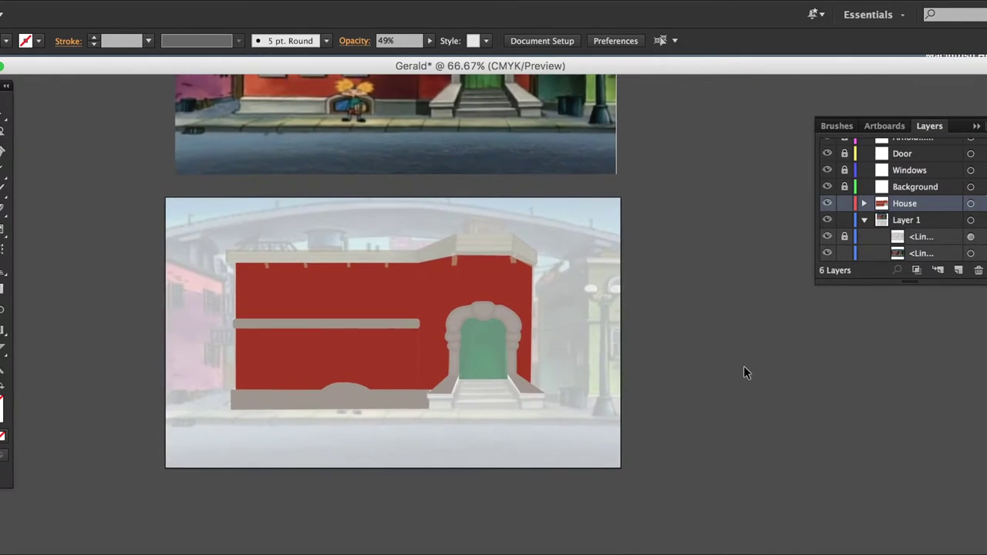
key(ctrl+plus)
key(ctrl+plus)
key(ctrl+plus)
- Draw a grey block at the left landing and duplicate it onto the right landing
drag(215, 410, 323, 431)
drag(240, 421, 447, 376)
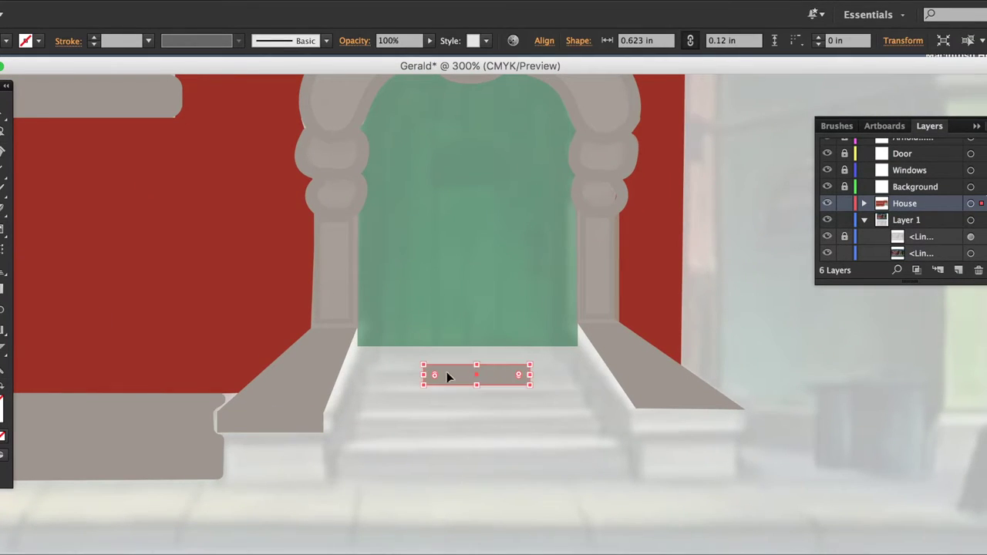
drag(661, 423, 694, 434)
click(638, 411)
click(569, 497)
click(690, 431)
click(276, 433)
click(269, 509)
- Draw another grey base block beneath the left landing
key(m)
mouse_move(225, 436)
mouse_down()
mouse_move(314, 485)
mouse_move(696, 447)
mouse_up()
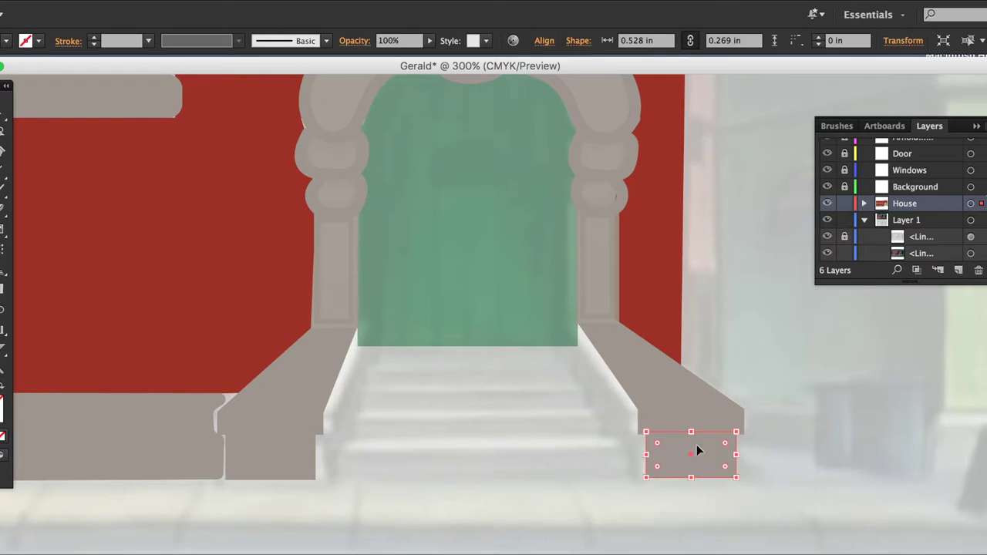
click(670, 511)
scroll(149, 472, left, 3)
scroll(275, 463, up, 2)
- Refine the left stair slab's corner points against the stone base
click(275, 463)
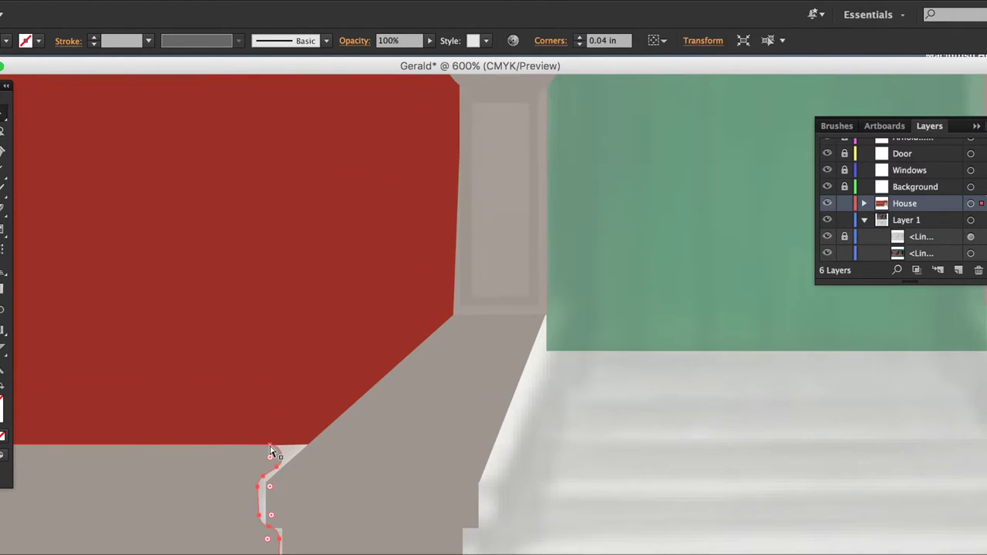
click(286, 468)
scroll(263, 482, up, 3)
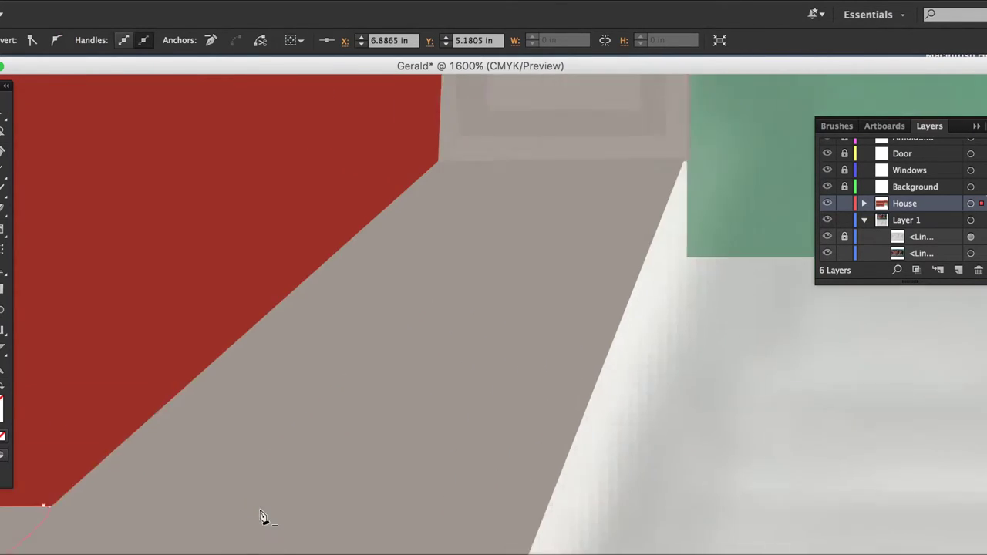
scroll(265, 519, down, 4)
scroll(194, 411, down, 1)
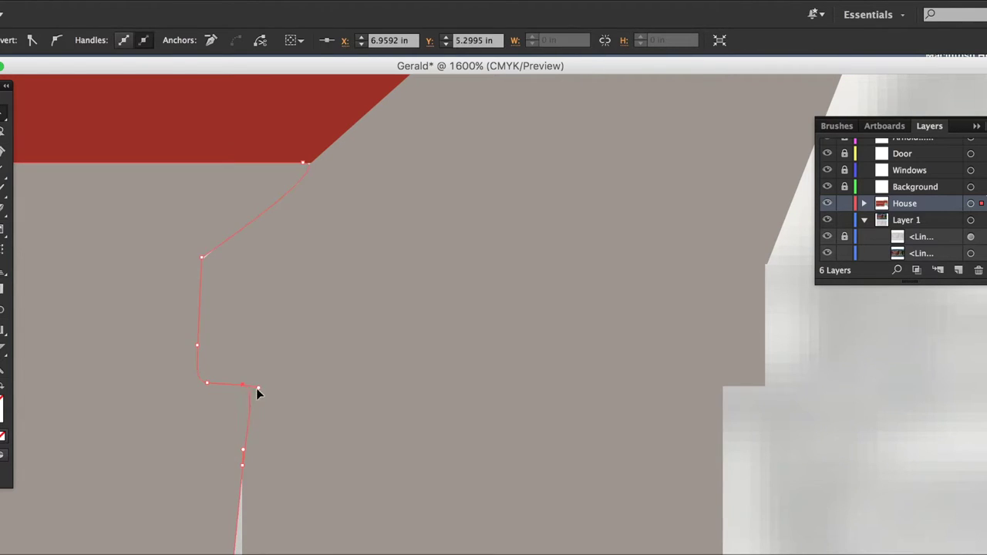
scroll(247, 432, down, 3)
click(257, 520)
scroll(262, 518, down, 2)
scroll(266, 515, down, 3)
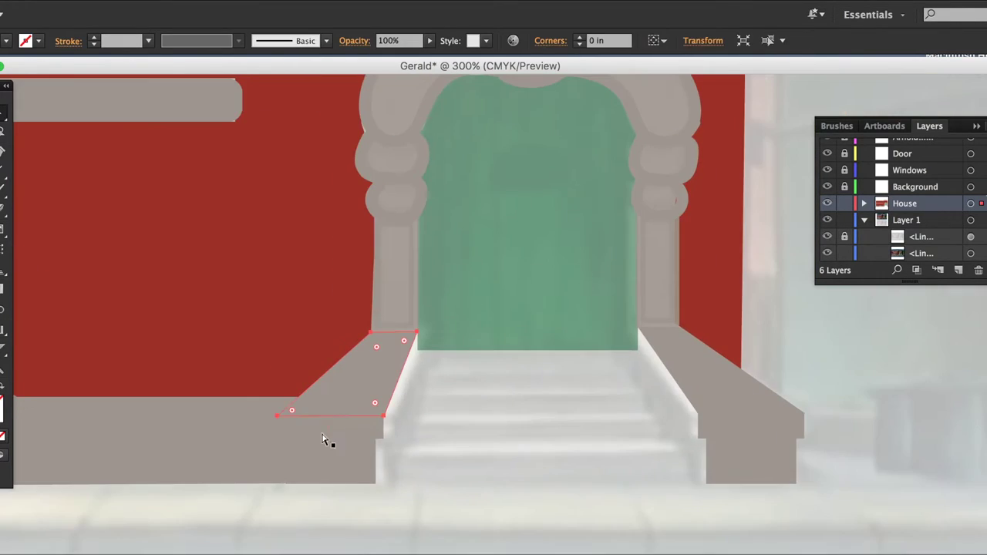
scroll(326, 443, down, 1)
scroll(436, 390, down, 1)
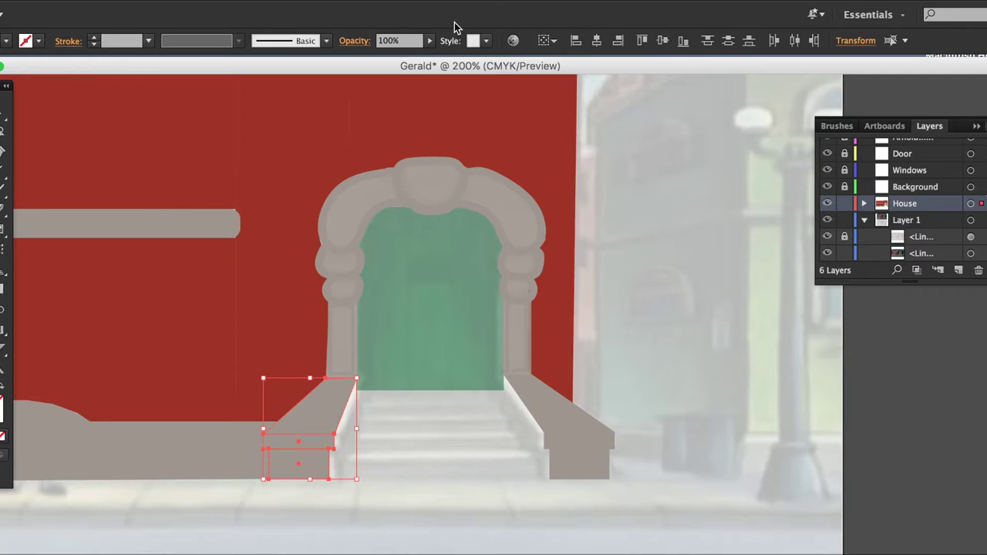
click(338, 502)
scroll(398, 434, down, 1)
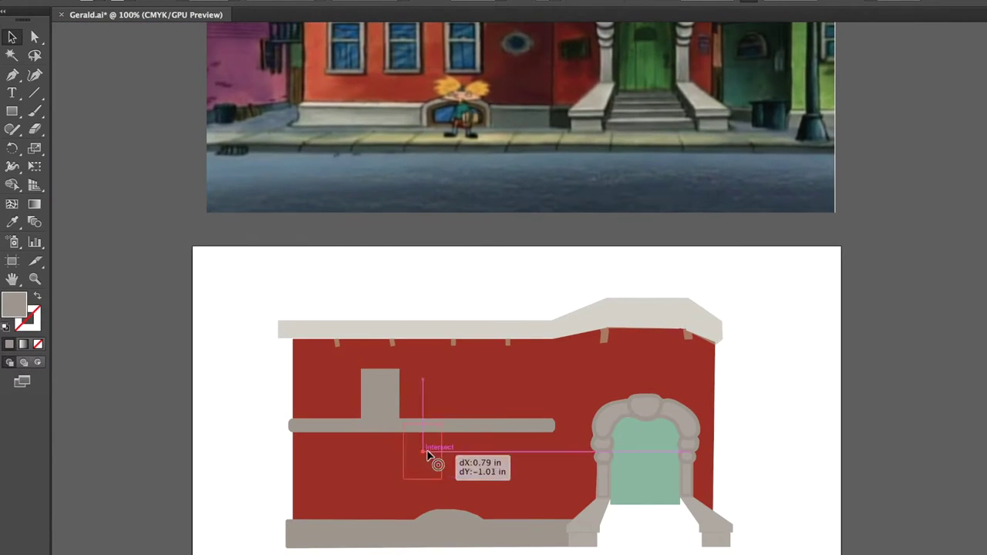
- Place a grey window block on the lower wall and drag in the oval window
mouse_move(435, 245)
mouse_down()
mouse_move(465, 464)
mouse_move(385, 488)
mouse_move(320, 492)
mouse_up()
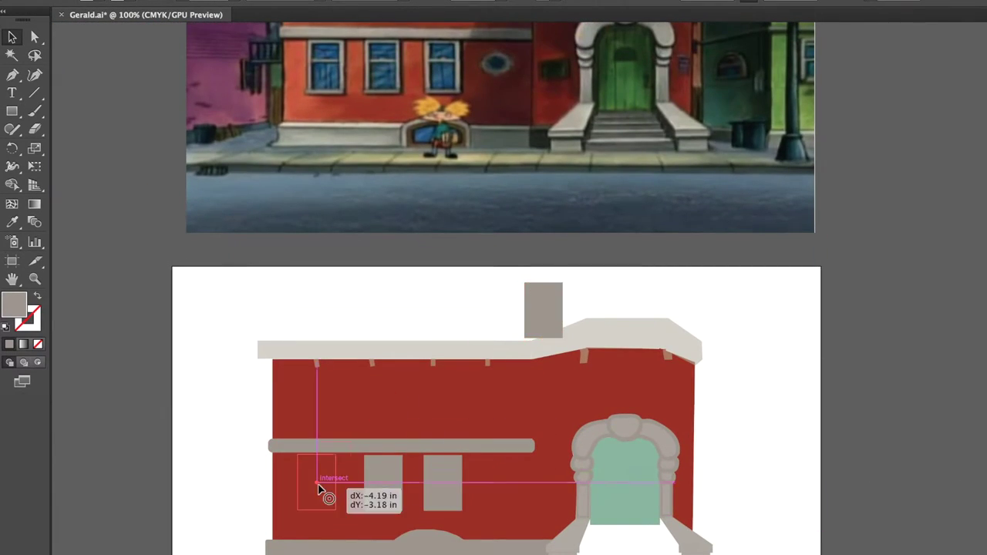
click(193, 428)
scroll(224, 421, right, 2)
key(l)
drag(455, 51, 455, 467)
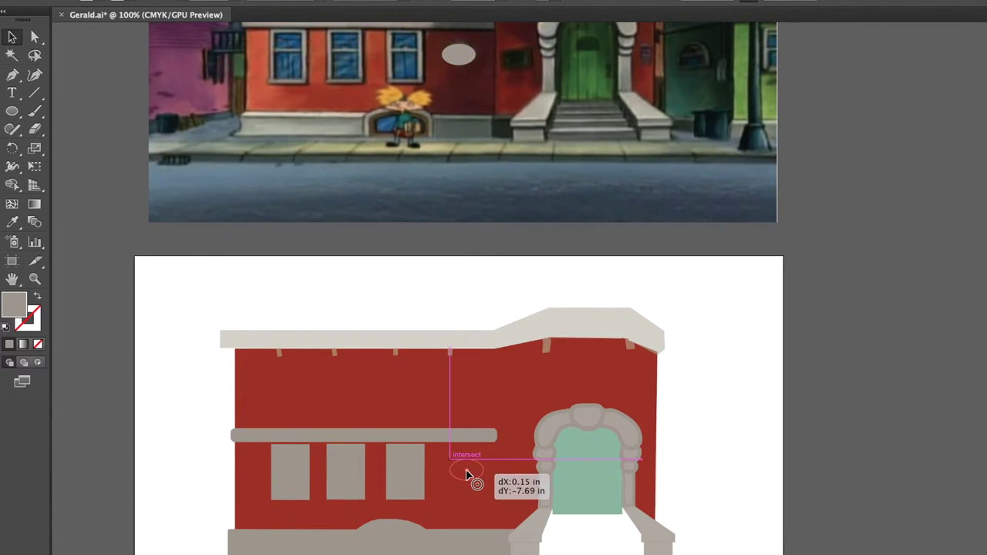
scroll(116, 449, up, 3)
scroll(116, 449, down, 1)
scroll(117, 449, up, 2)
- Pen-trace an arched upper window and move it down onto the artwork
key(p)
scroll(289, 143, up, 1)
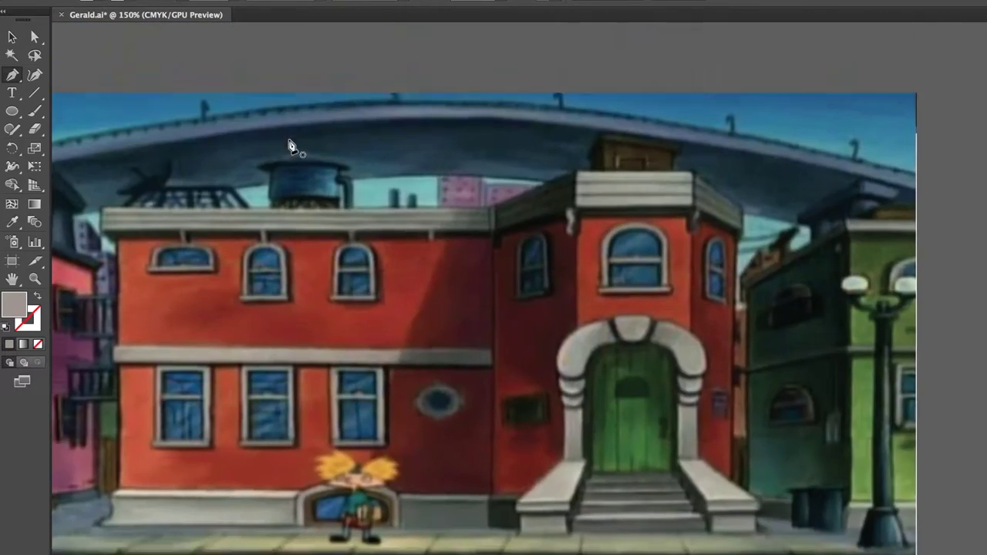
click(392, 266)
drag(392, 223, 374, 218)
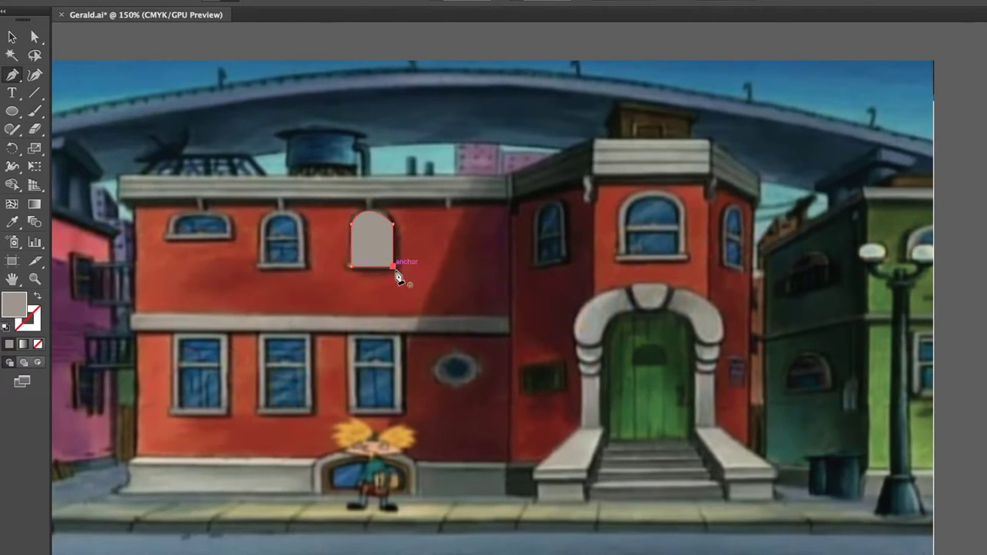
click(393, 266)
scroll(397, 278, down, 2)
key(a)
drag(423, 44, 423, 463)
scroll(424, 463, up, 3)
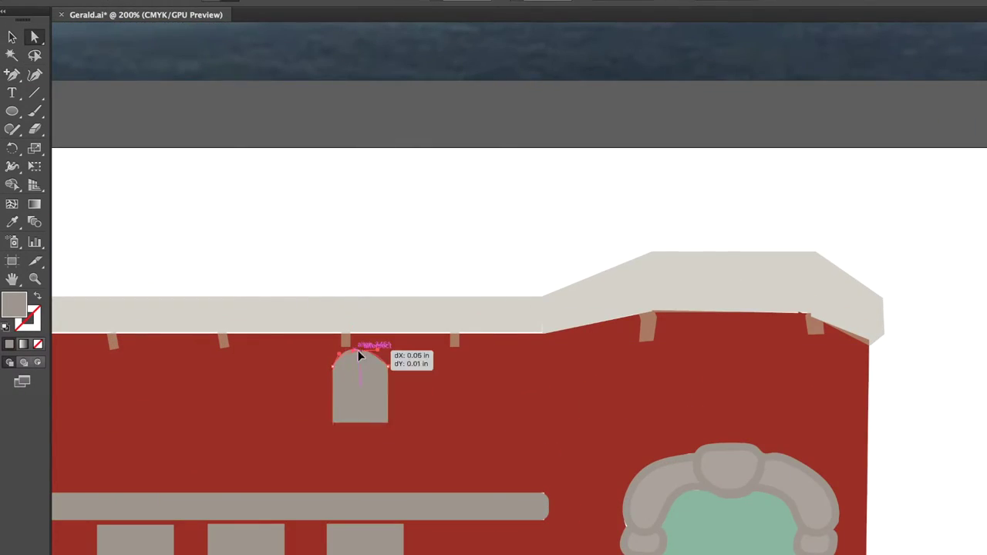
scroll(360, 355, down, 3)
- Position the arched window on the upper wall and shorten a copy into a low wide window
key(v)
drag(544, 311, 377, 478)
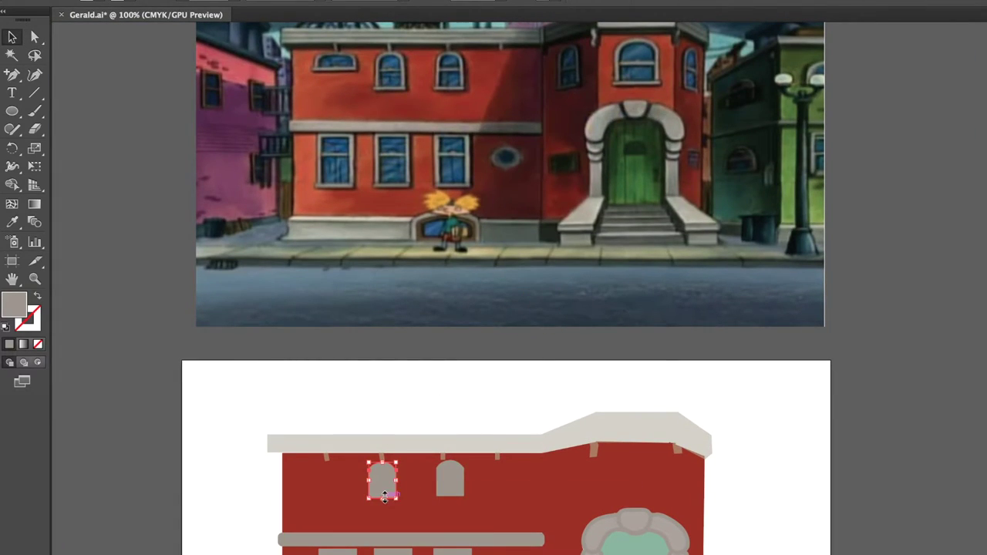
drag(325, 497, 330, 472)
scroll(172, 448, down, 5)
key(backslash)
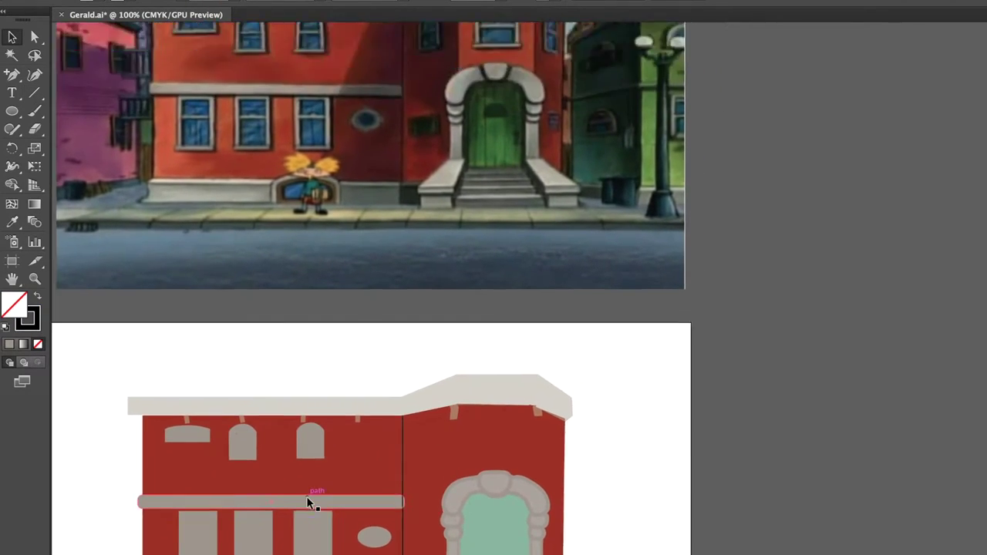
- Select the vertical seam line on the right wing's wall and review its placement
scroll(306, 496, up, 4)
click(349, 327)
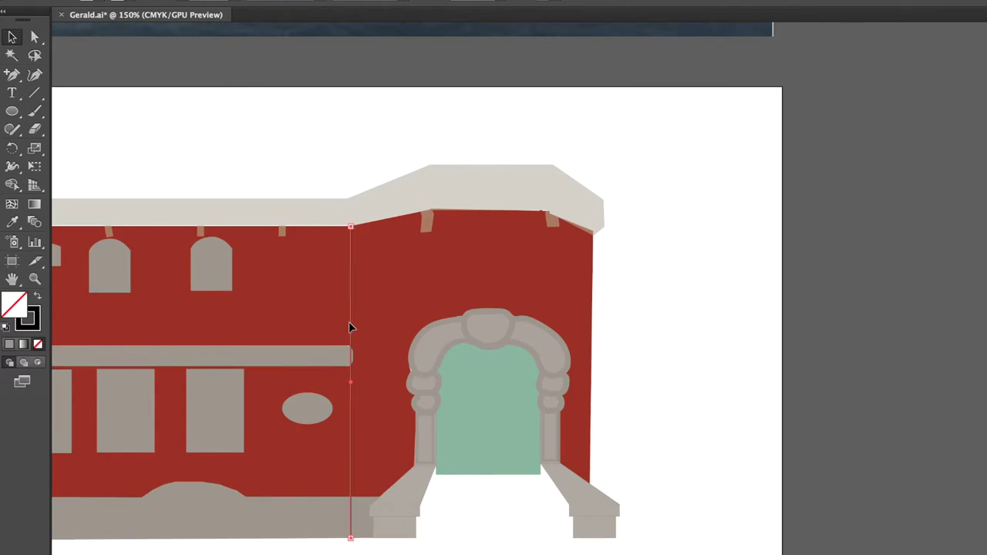
scroll(178, 112, down, 2)
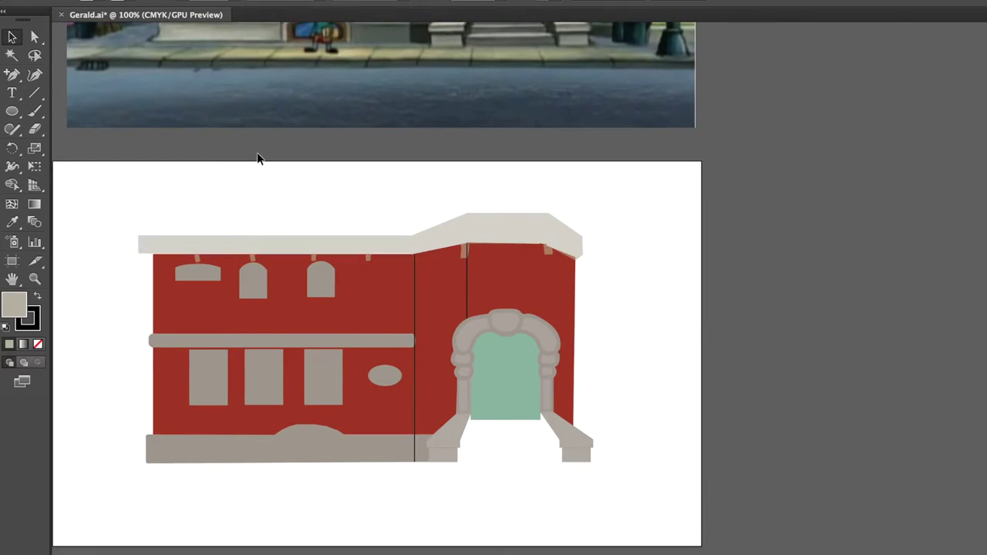
scroll(359, 396, down, 2)
scroll(363, 396, up, 5)
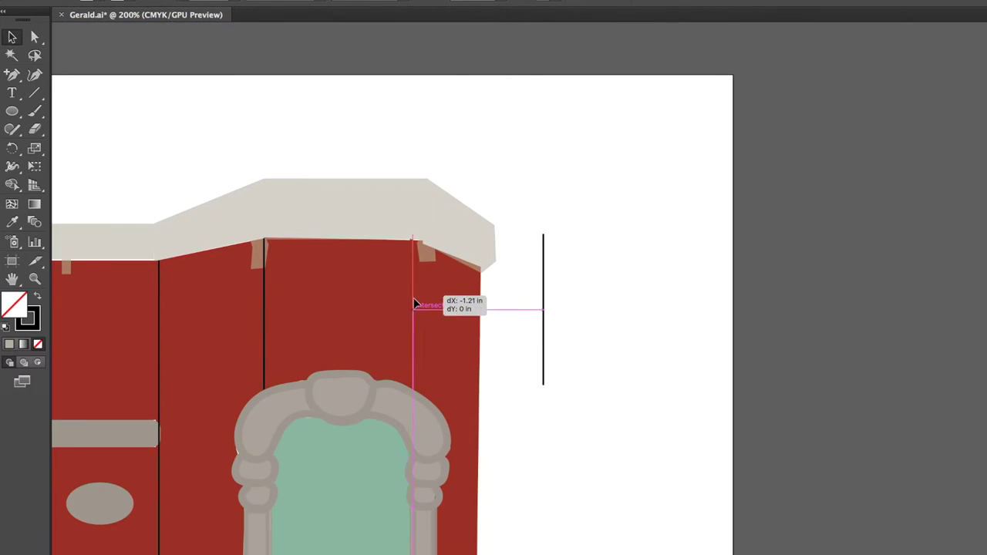
scroll(750, 320, down, 3)
scroll(568, 229, up, 1)
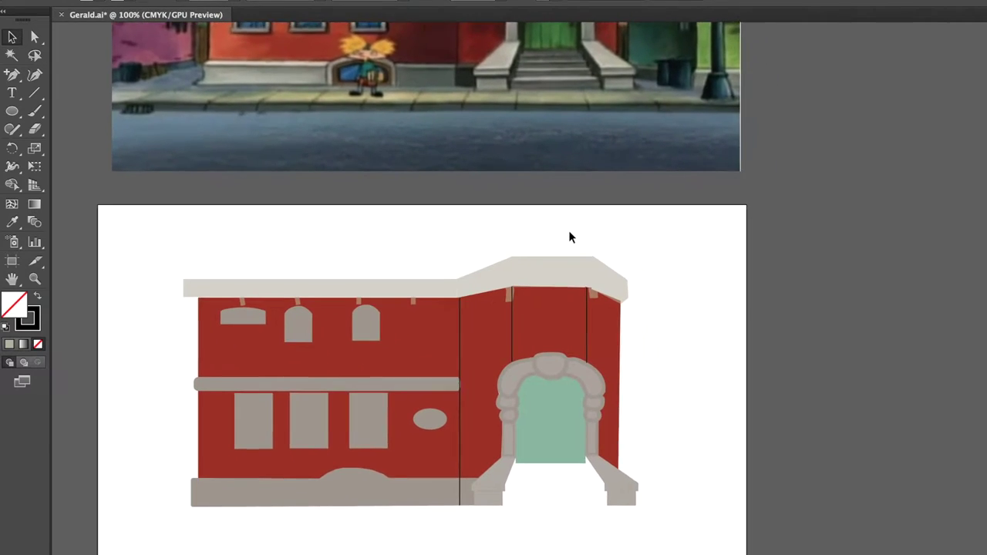
scroll(480, 441, up, 2)
- Draw a grey trapezoid walkway beneath the door, its top edge meeting the door's bottom
drag(424, 348, 610, 434)
key(a)
drag(610, 347, 567, 337)
drag(400, 349, 430, 339)
scroll(436, 408, down, 3)
scroll(396, 500, up, 2)
scroll(392, 531, up, 1)
scroll(389, 531, up, 2)
drag(378, 302, 380, 317)
key(v)
- Draw a new shape beside the right ledge and reshape it into a thin sliver
key(m)
mouse_move(550, 293)
mouse_down()
mouse_move(665, 473)
mouse_move(576, 299)
mouse_up()
key(a)
drag(665, 293, 578, 299)
drag(667, 473, 634, 379)
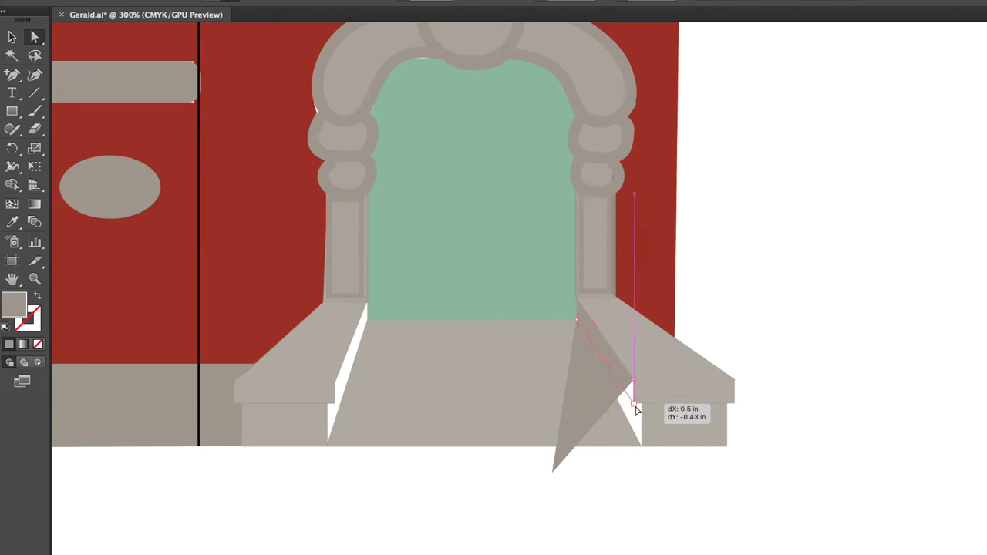
drag(552, 471, 640, 446)
key(p)
drag(648, 406, 646, 404)
- Refine the right sliver's edge along the ledge
scroll(625, 427, down, 3)
scroll(703, 436, up, 5)
key(p)
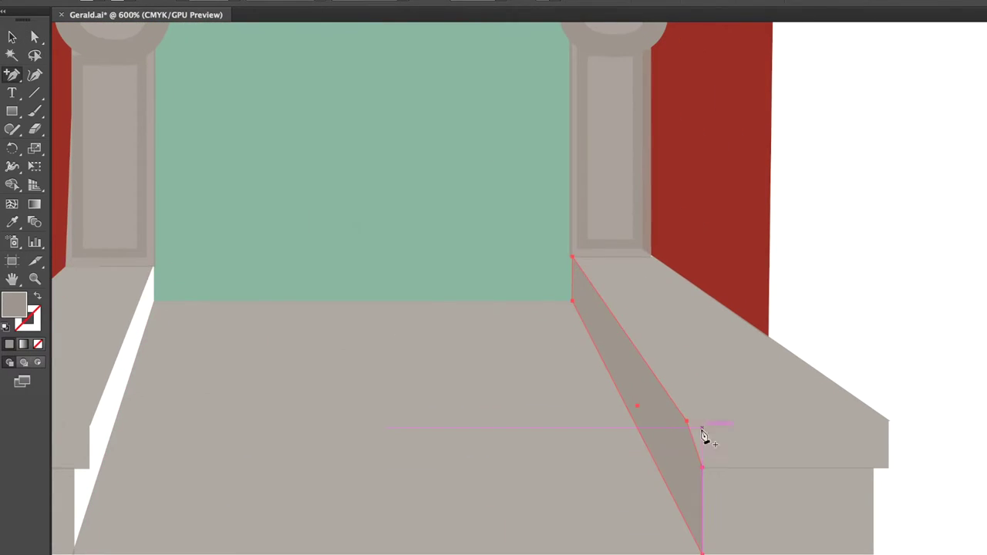
drag(689, 468, 690, 470)
scroll(884, 357, down, 5)
scroll(432, 413, up, 4)
- Fill the white gap on the left with a tall reshaped grey sliver
click(431, 412)
drag(237, 441, 260, 308)
key(a)
mouse_move(242, 396)
mouse_down()
mouse_move(301, 266)
mouse_move(283, 279)
mouse_up()
click(241, 390)
drag(241, 418, 241, 418)
- Eyedropper the reference's dark green onto the door and lower the door-base line to the steps
key(ctrl+1)
scroll(242, 510, up, 5)
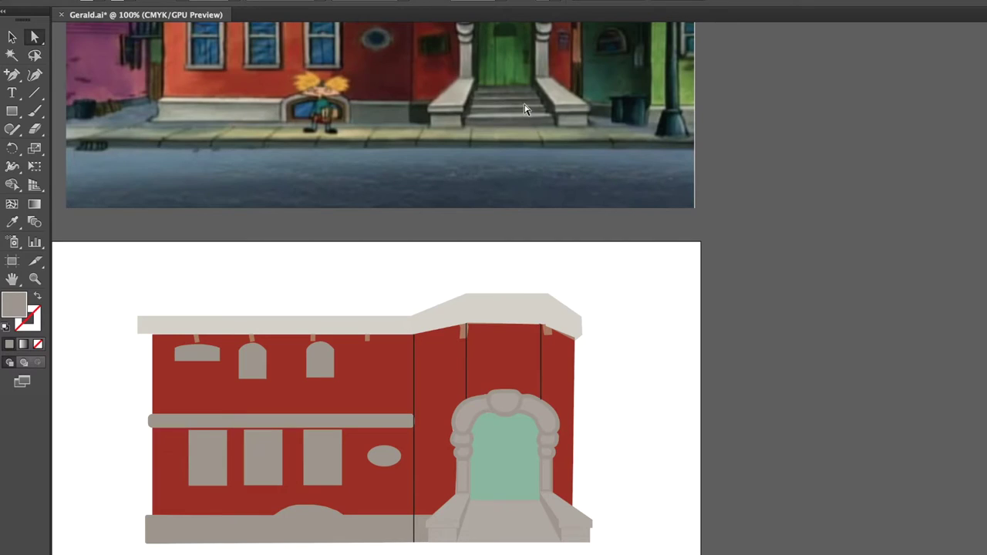
key(i)
click(508, 69)
scroll(704, 330, down, 2)
key(ctrl+plus)
key(backslash)
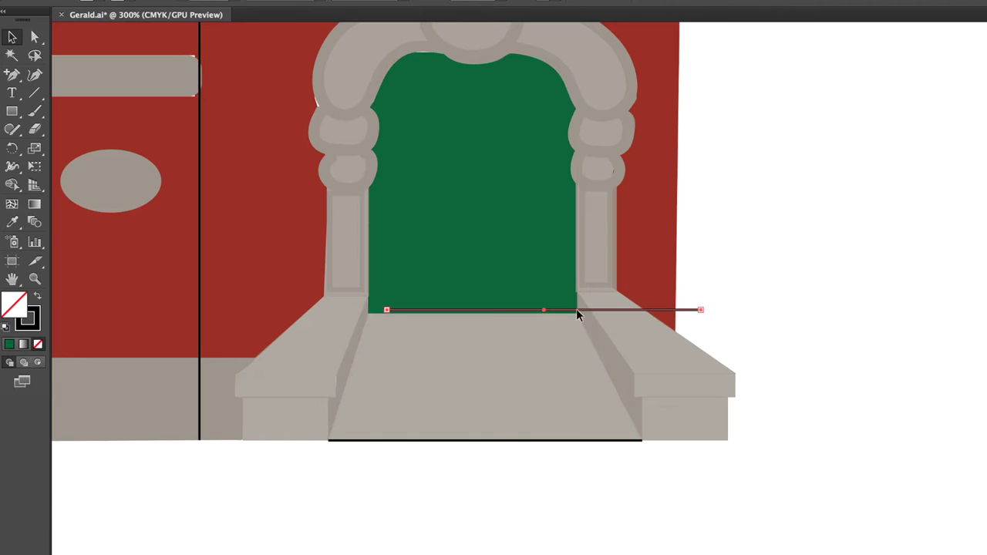
drag(577, 310, 495, 417)
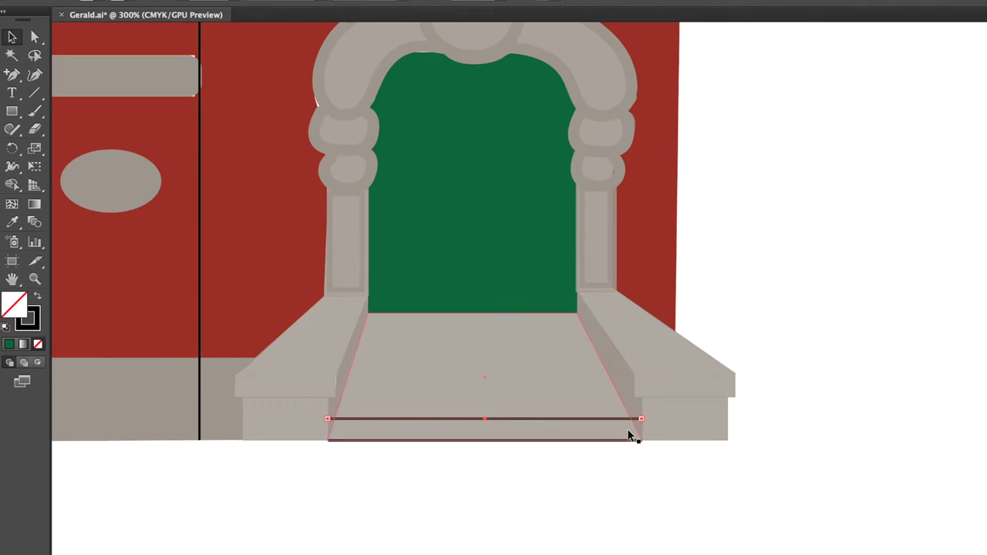
- Nudge the pair of step lines down-left onto the stairs and shorten them to fit
key(ctrl+1)
scroll(578, 474, down, 1)
scroll(553, 496, up, 3)
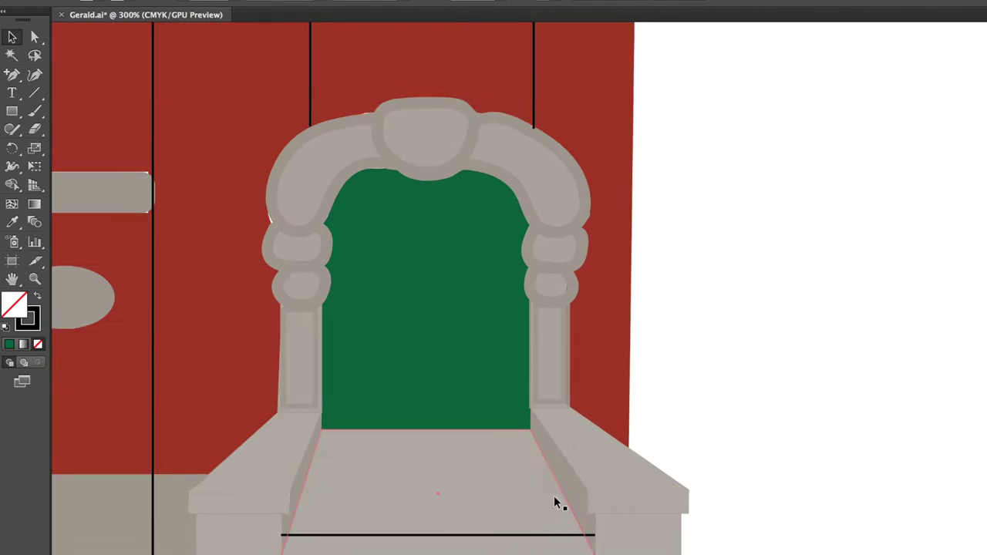
key(shift+Down)
key(shift+Down)
key(shift+Down)
key(shift+Left)
key(shift+Down)
key(shift+Left)
key(shift+Left)
drag(632, 407, 577, 412)
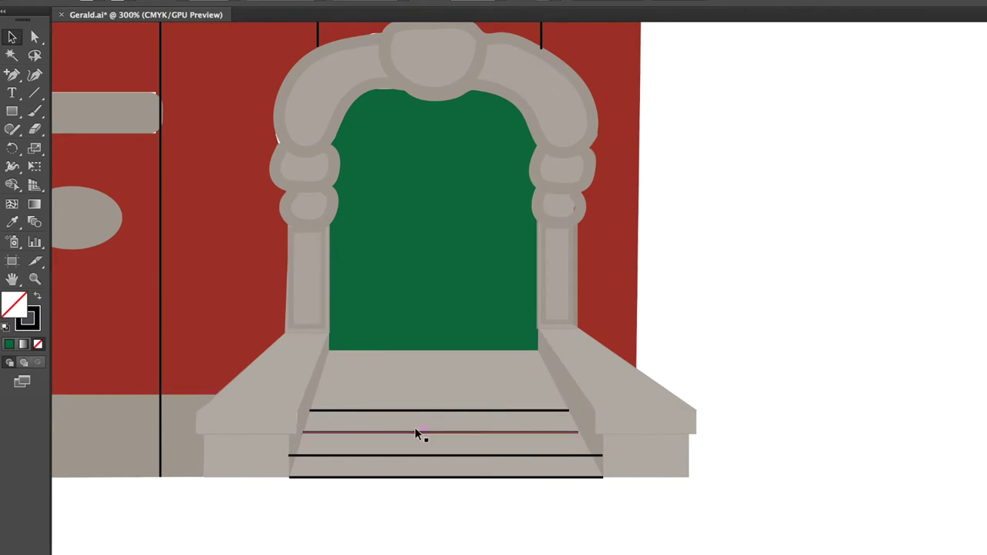
- Paste a copy of the step lines and move it down onto the top step
scroll(401, 467, up, 1)
scroll(403, 464, down, 2)
scroll(462, 459, up, 1)
key(ctrl+v)
drag(596, 320, 591, 390)
key(ctrl+shift+a)
- Give the bottom step band a grey fill
scroll(586, 401, down, 4)
scroll(531, 232, down, 1)
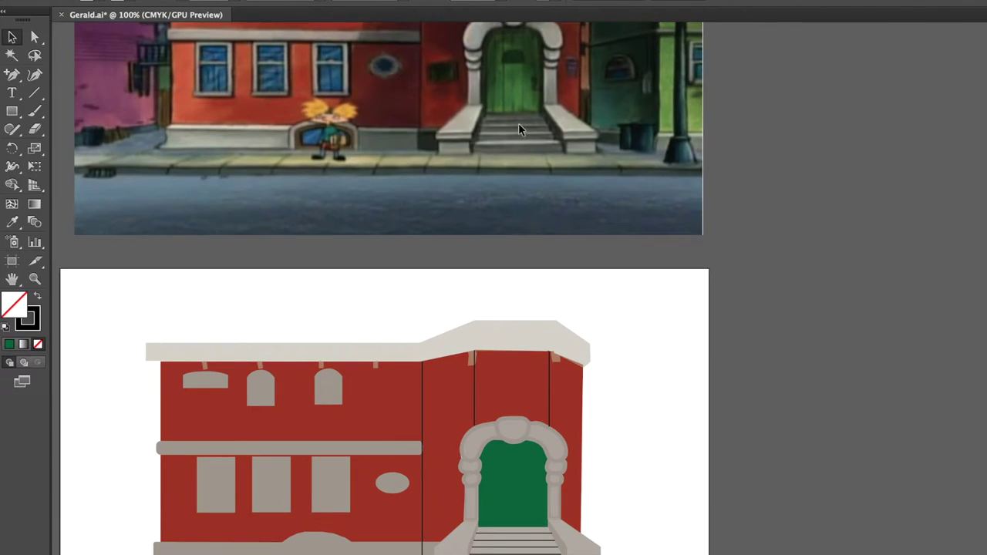
scroll(521, 193, down, 3)
scroll(515, 323, up, 2)
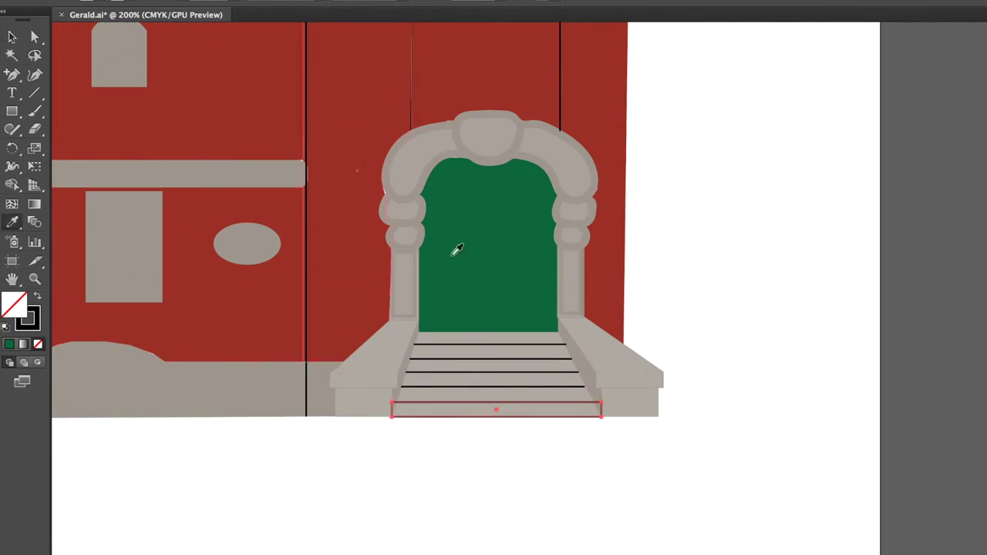
click(536, 409)
key(v)
- Resize the grey step band up to the third step line
key(ctrl+plus)
key(ctrl+plus)
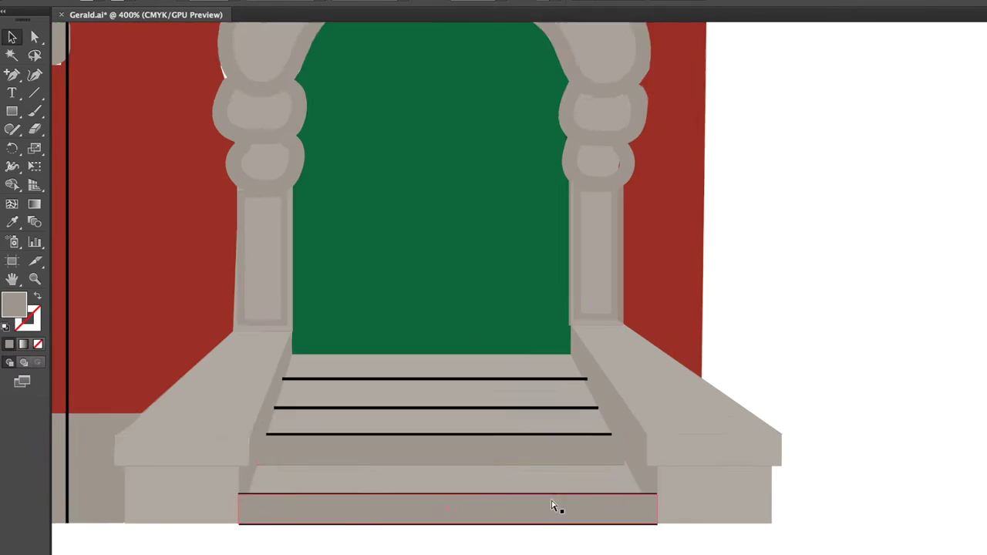
scroll(554, 505, down, 2)
drag(455, 377, 457, 374)
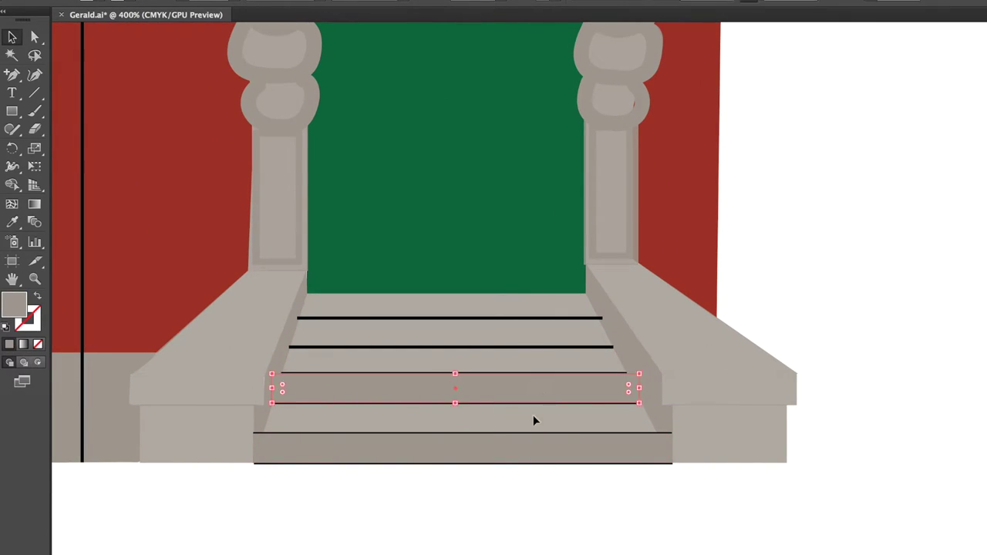
scroll(535, 420, down, 5)
scroll(502, 511, up, 2)
scroll(638, 302, up, 3)
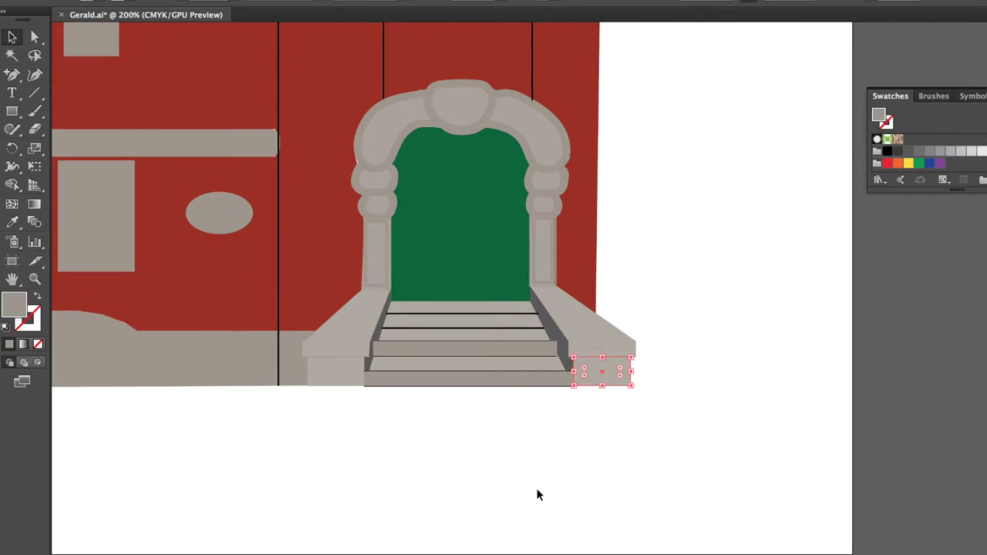
- Make the selected step side shapes dark grey
click(918, 151)
key(ctrl+minus)
key(ctrl+minus)
key(ctrl+minus)
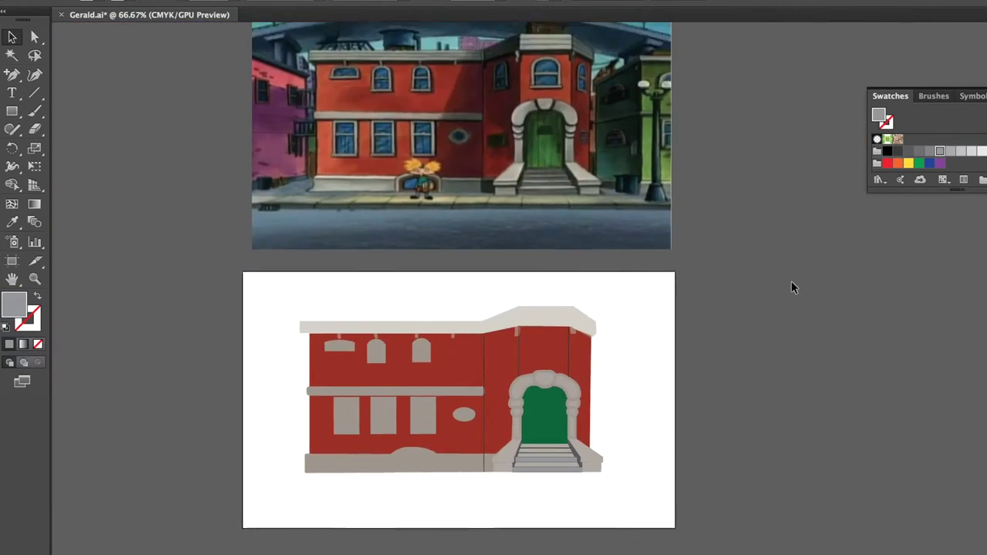
key(ctrl+plus)
key(ctrl+plus)
key(ctrl+plus)
key(ctrl+plus)
scroll(720, 341, down, 5)
- Stretch one step band across the stairway with Direct Selection
key(a)
click(820, 390)
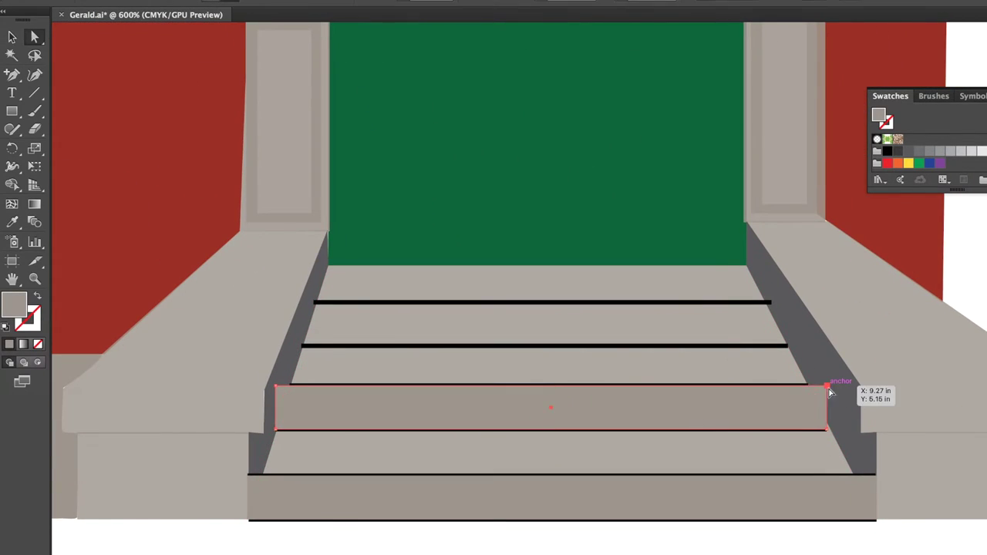
drag(532, 362, 799, 326)
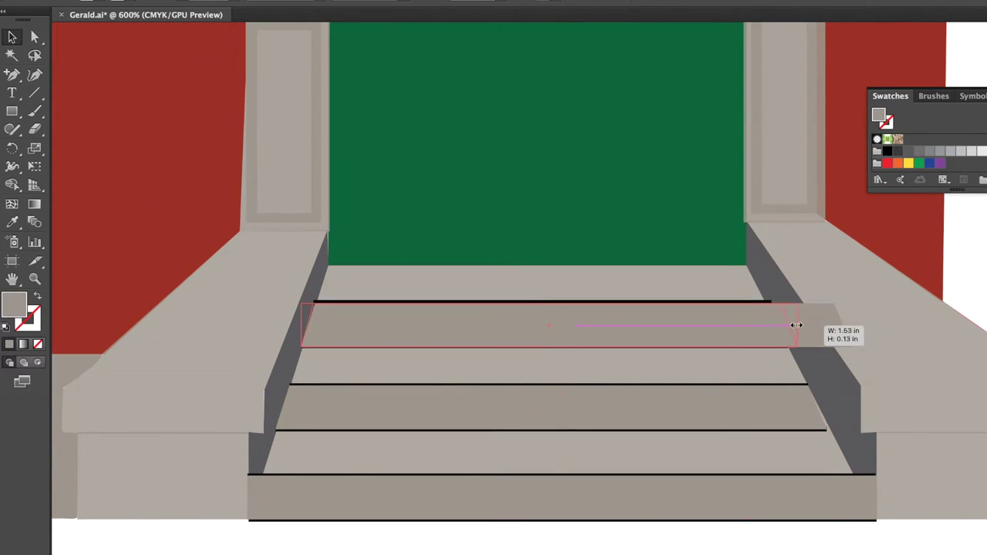
key(ctrl+minus)
key(ctrl+minus)
key(ctrl+minus)
key(ctrl+minus)
scroll(487, 397, down, 3)
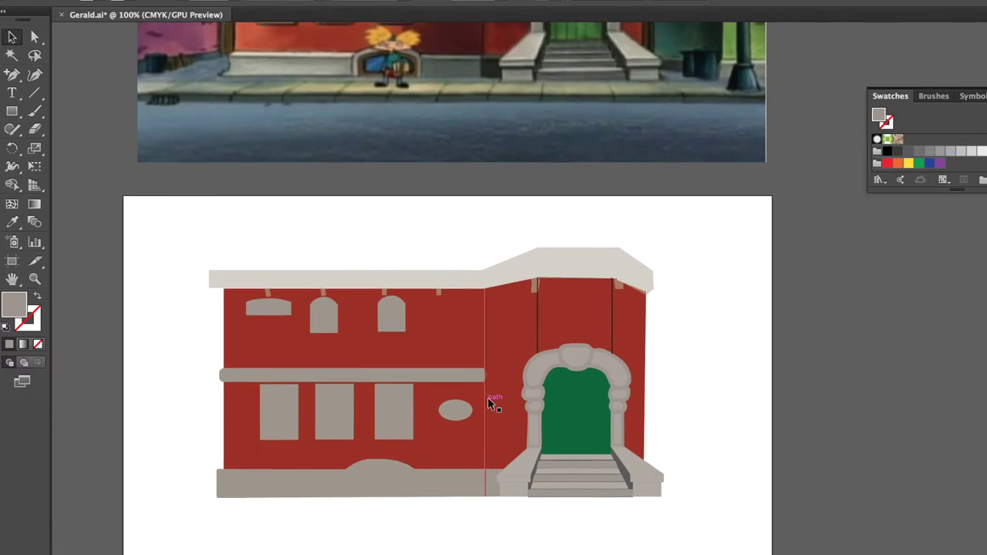
key(ctrl+plus)
key(ctrl+plus)
key(ctrl+plus)
- Move a step line into line with its grey band
click(584, 428)
drag(577, 423, 511, 394)
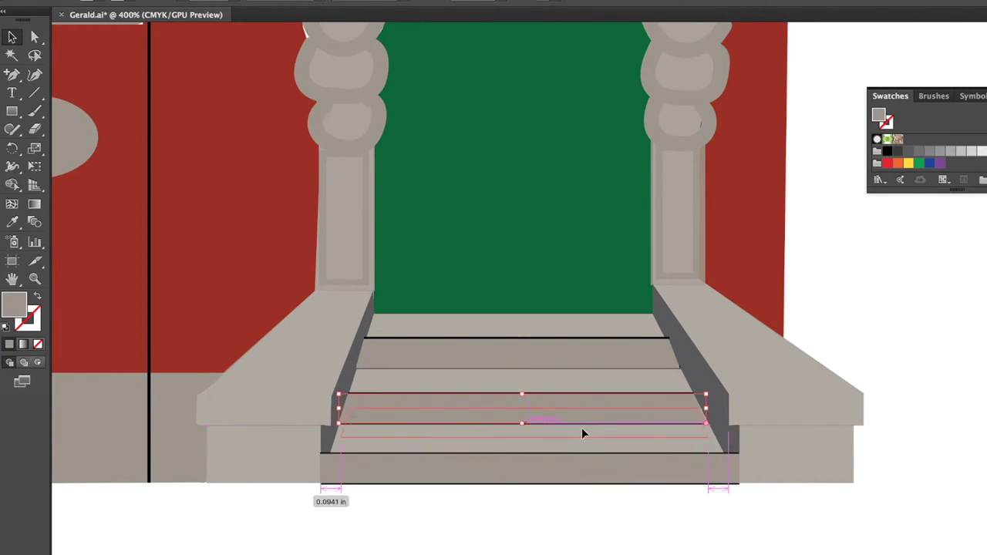
click(366, 428)
key(ctrl+minus)
key(ctrl+minus)
key(ctrl+minus)
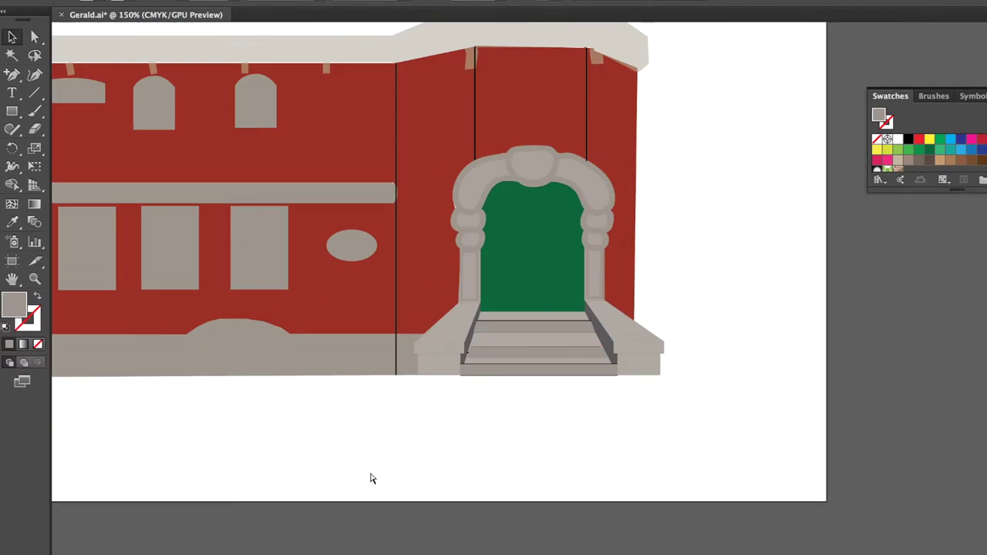
key(ctrl+minus)
scroll(388, 456, up, 3)
- Select all the stair pieces and group them together
key(p)
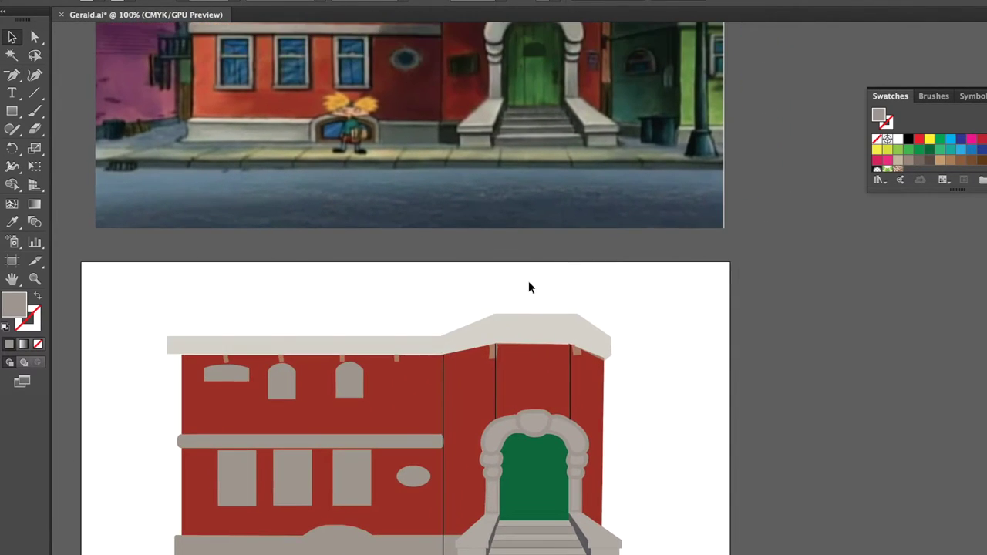
key(v)
click(434, 330)
click(406, 269)
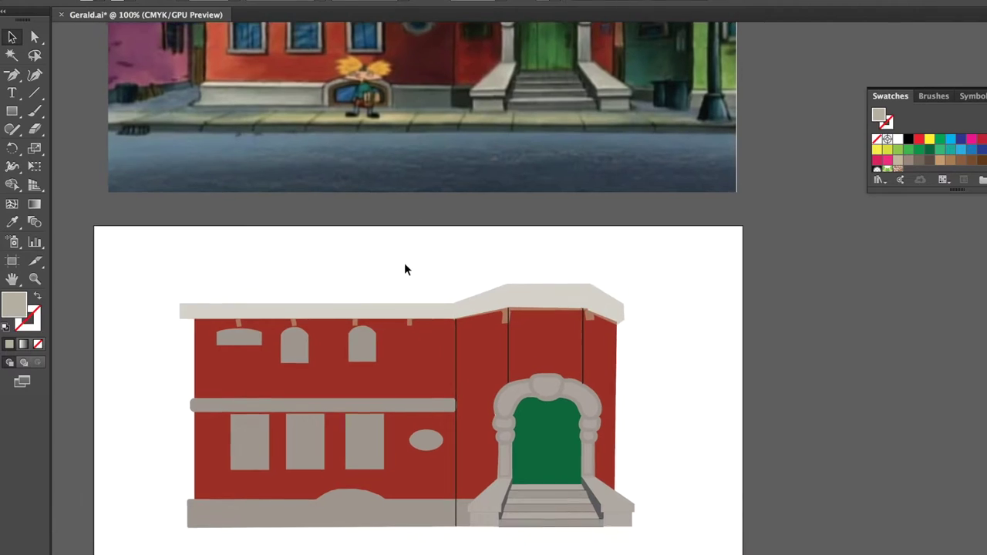
key(ctrl+minus)
key(ctrl+plus)
key(ctrl+plus)
click(597, 381)
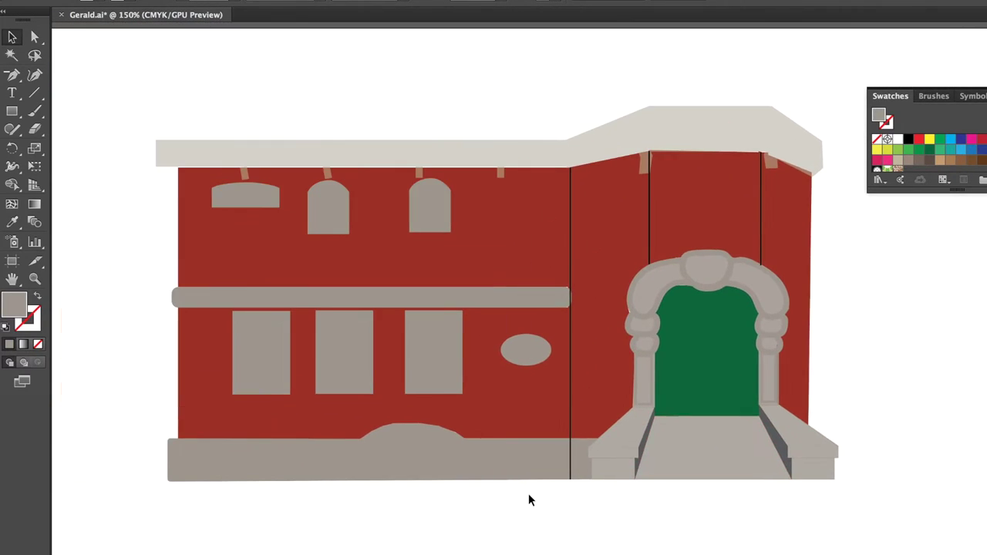
key(ctrl+minus)
key(ctrl+plus)
- Paste a copy of the blue window and place it in the base wall
key(ctrl+v)
drag(546, 323, 404, 503)
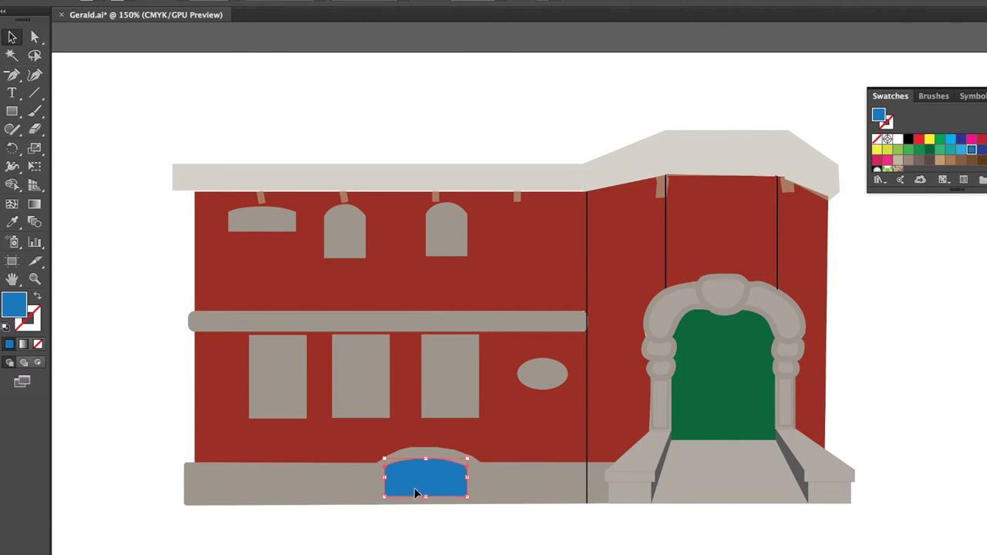
drag(417, 464, 420, 467)
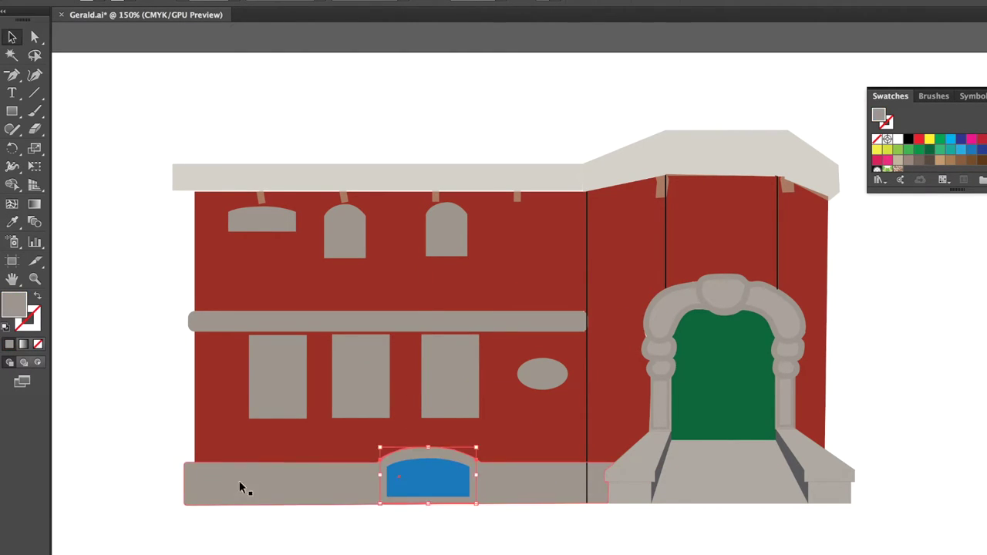
key(ctrl+plus)
click(385, 498)
scroll(415, 430, down, 2)
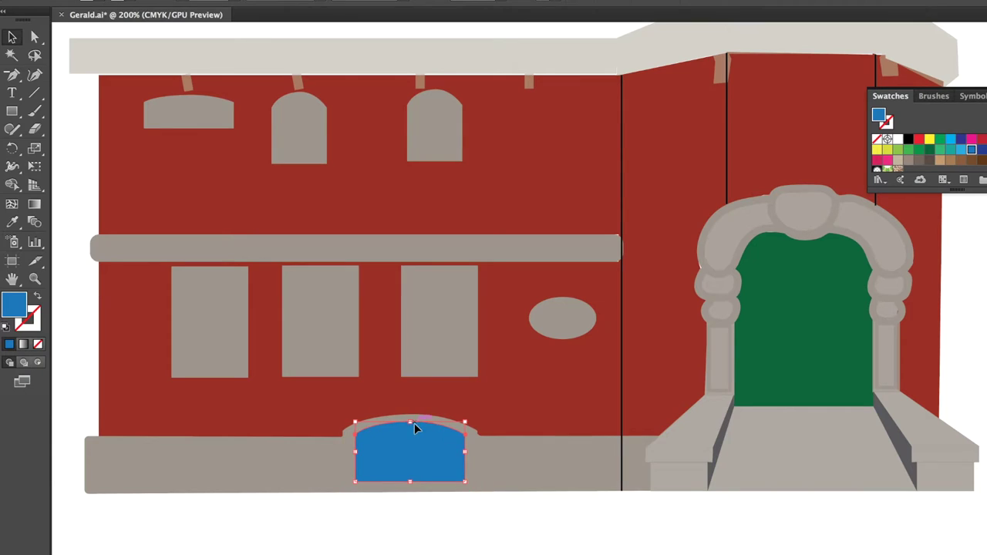
key(ctrl+minus)
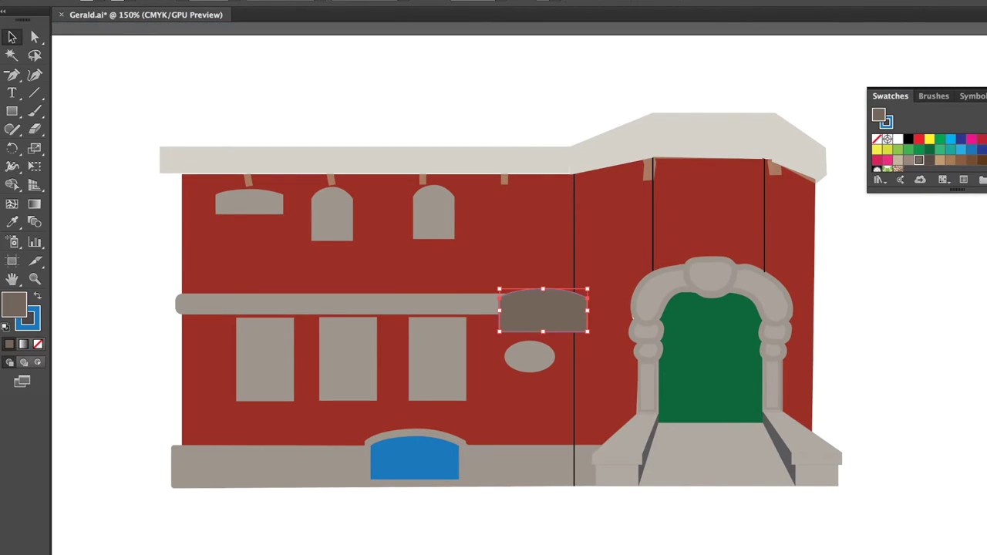
- Remove the window's fill and swap fill and stroke to outline the arch
click(38, 344)
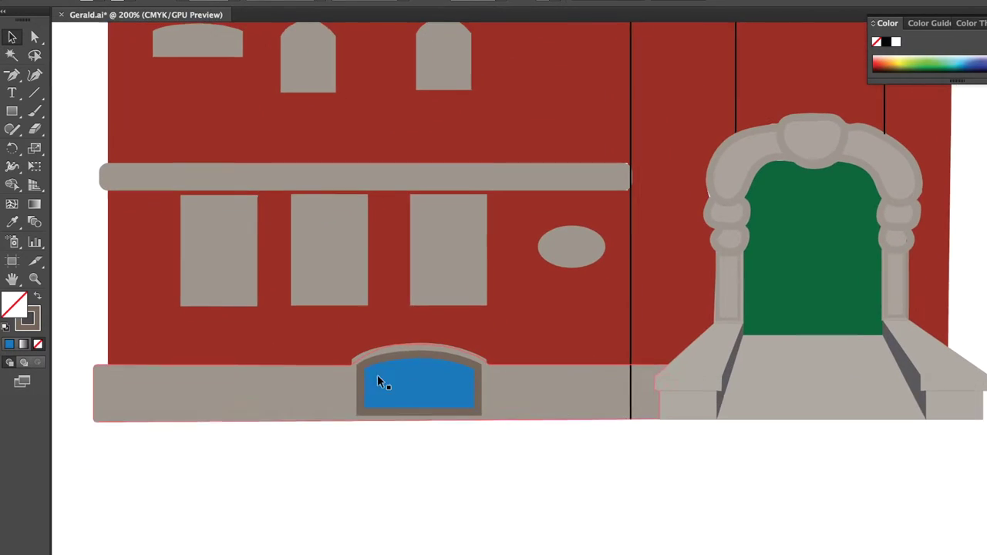
key(shift+x)
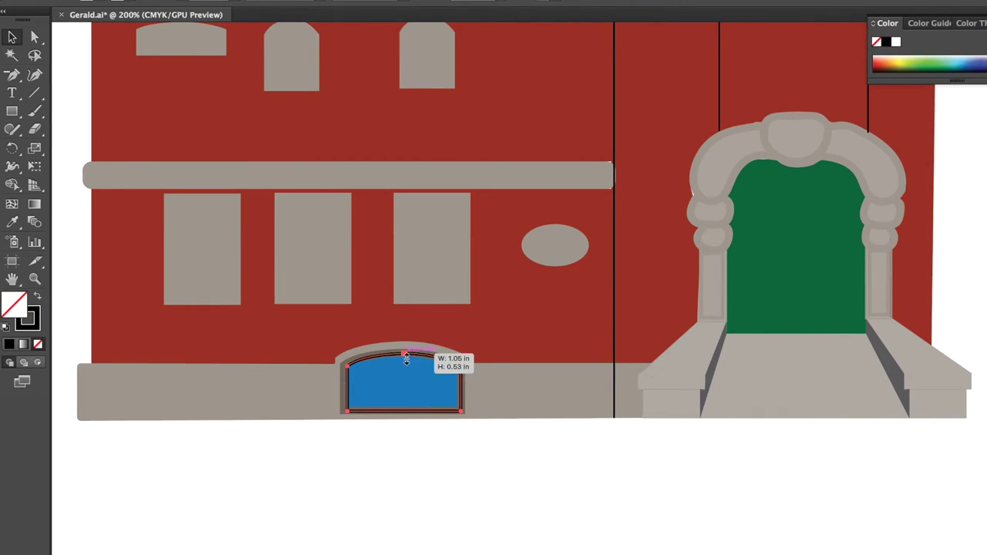
key(ctrl+plus)
key(ctrl+plus)
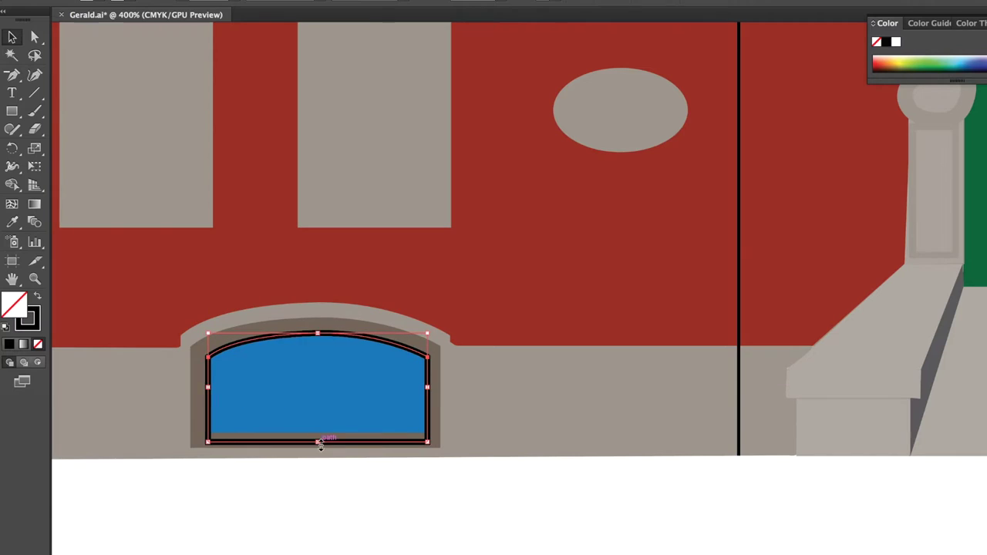
key(ctrl+1)
key(ctrl+minus)
- Sample a dark blue from the reference window with the Eyedropper
key(i)
click(417, 162)
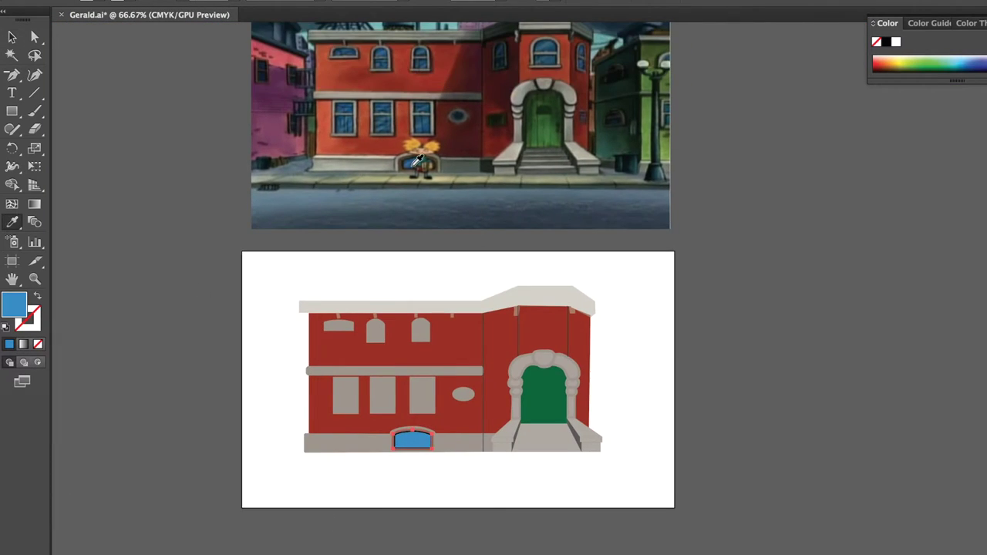
click(416, 162)
key(ctrl+1)
scroll(293, 267, down, 1)
key(v)
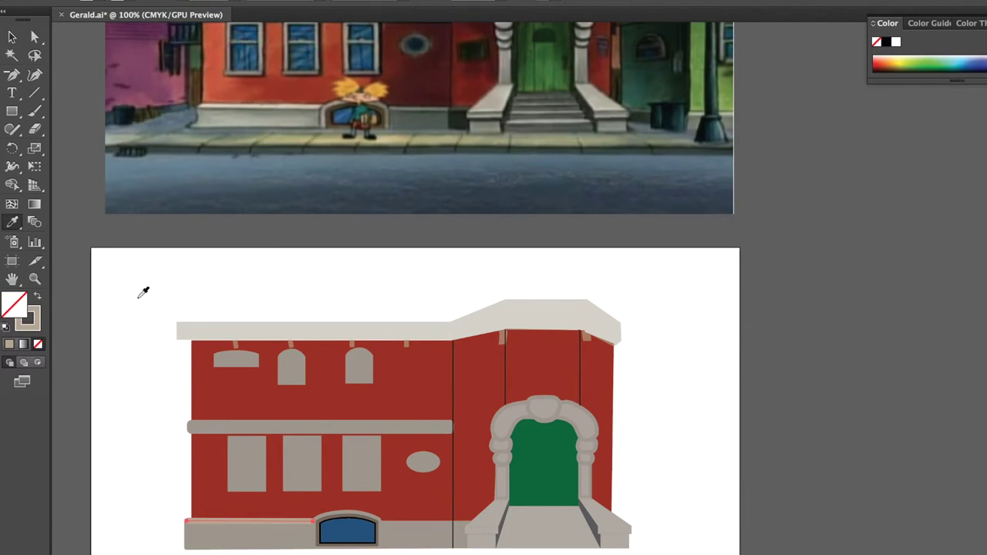
- Extend the base line's end to meet the wall
key(v)
scroll(250, 418, down, 2)
key(ctrl+minus)
key(ctrl+plus)
key(ctrl+plus)
key(ctrl+plus)
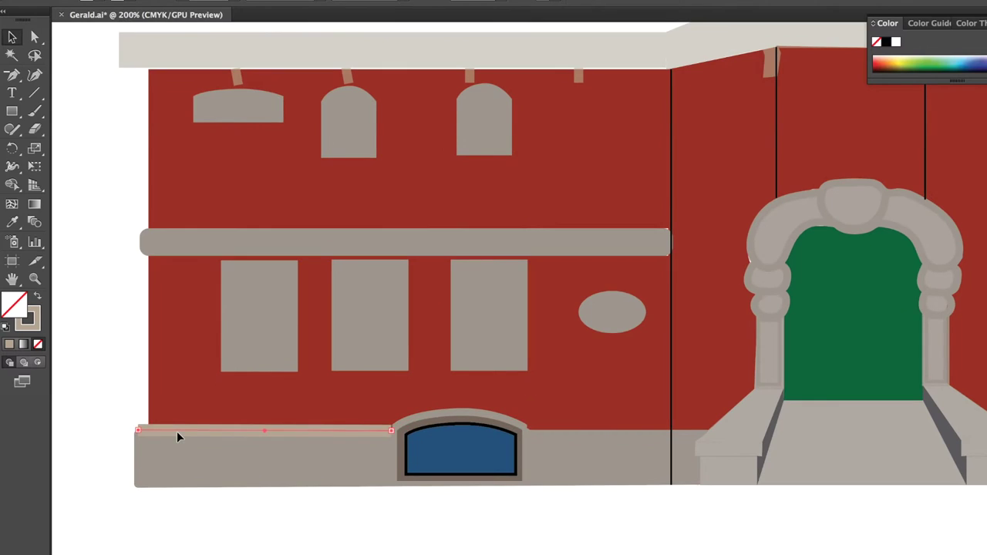
drag(138, 431, 133, 436)
key(ctrl+minus)
key(ctrl+minus)
key(ctrl+minus)
key(ctrl+plus)
key(ctrl+plus)
key(ctrl+plus)
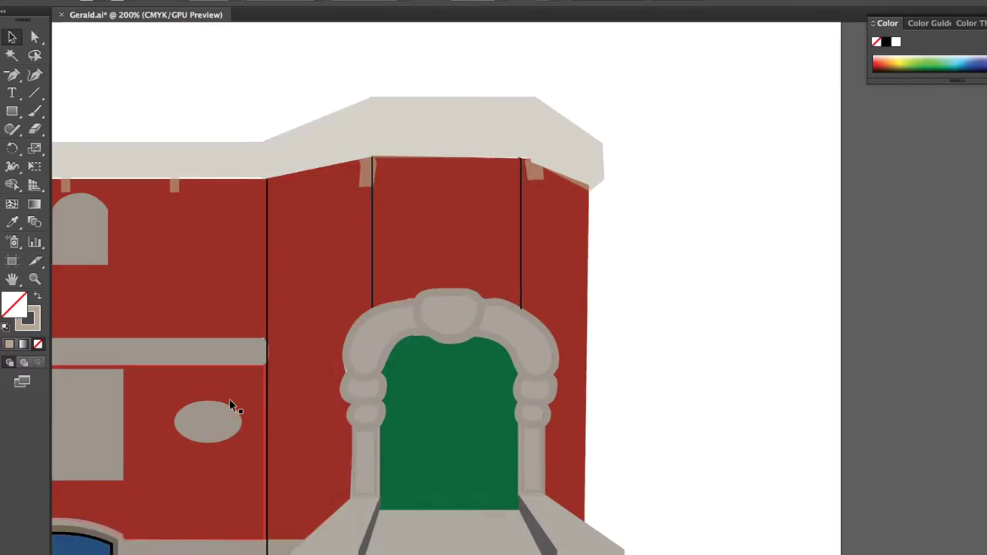
key(ctrl+minus)
key(ctrl+minus)
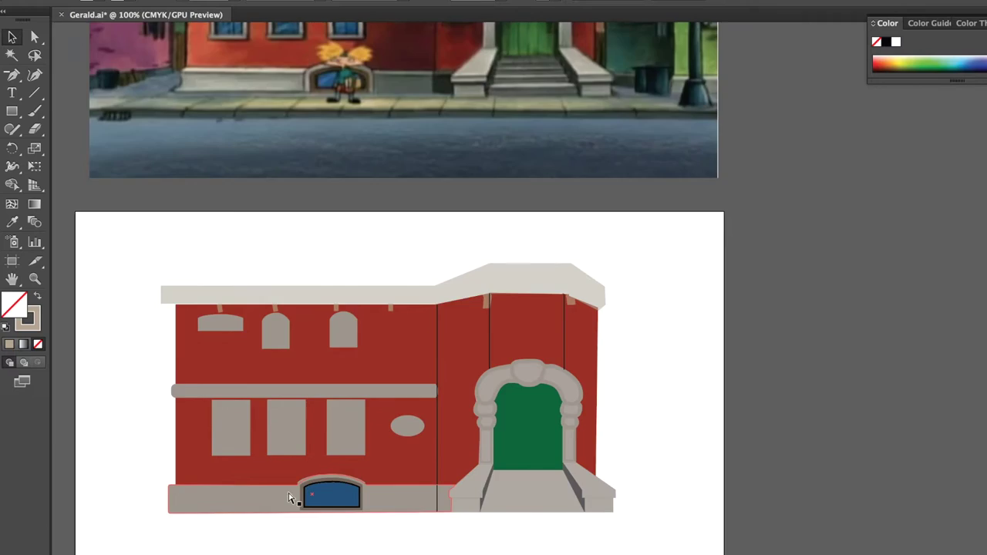
key(ctrl+plus)
- Move blue panes into the three lower window frames
click(310, 501)
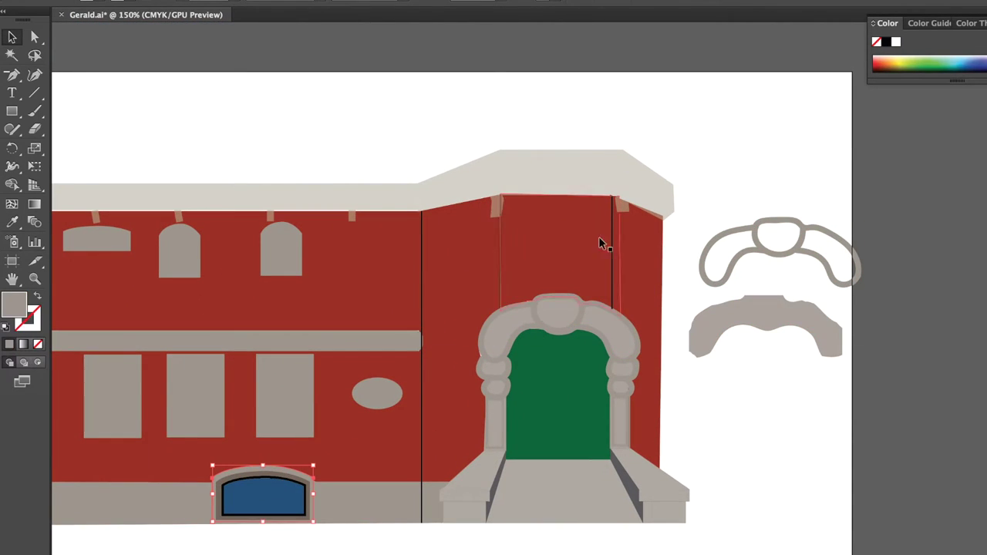
key(ctrl+z)
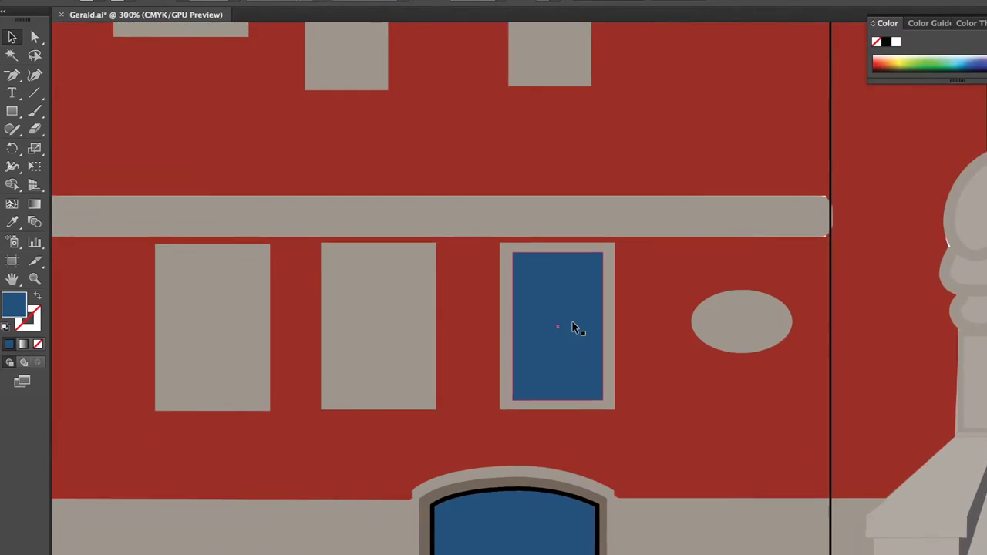
mouse_move(572, 322)
mouse_down()
mouse_move(440, 294)
mouse_move(286, 307)
mouse_up()
click(115, 288)
- Copy the grey oval as a blue pane and draw small tabs around it
mouse_move(438, 348)
mouse_down()
mouse_move(548, 336)
mouse_move(432, 343)
mouse_up()
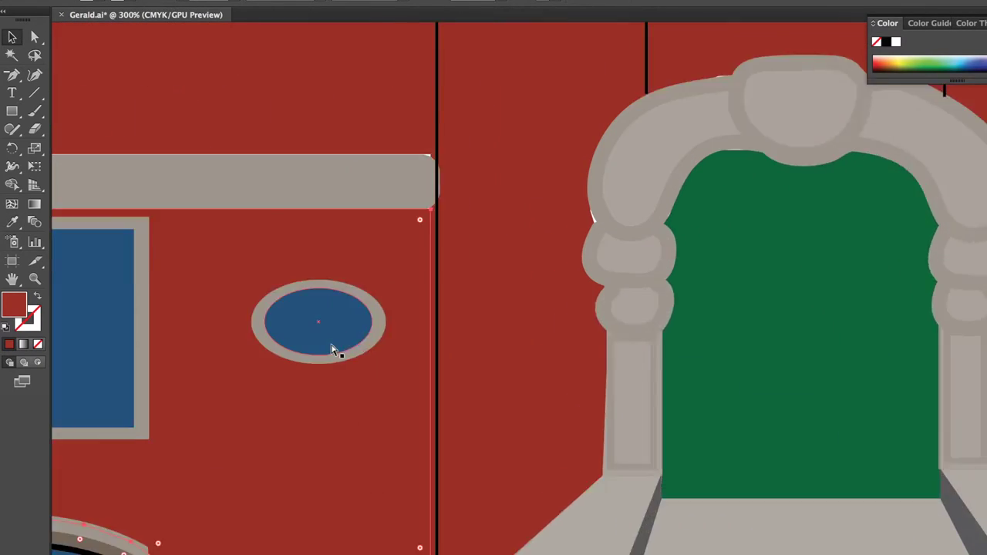
key(ctrl+equal)
key(ctrl+equal)
click(237, 320)
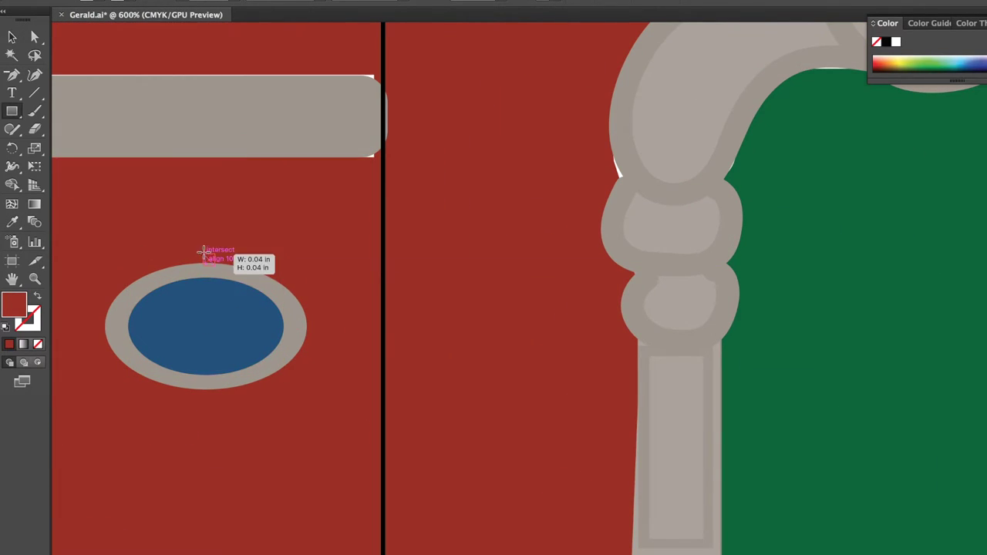
key(ctrl+equal)
key(ctrl+equal)
key(ctrl+equal)
drag(366, 166, 388, 135)
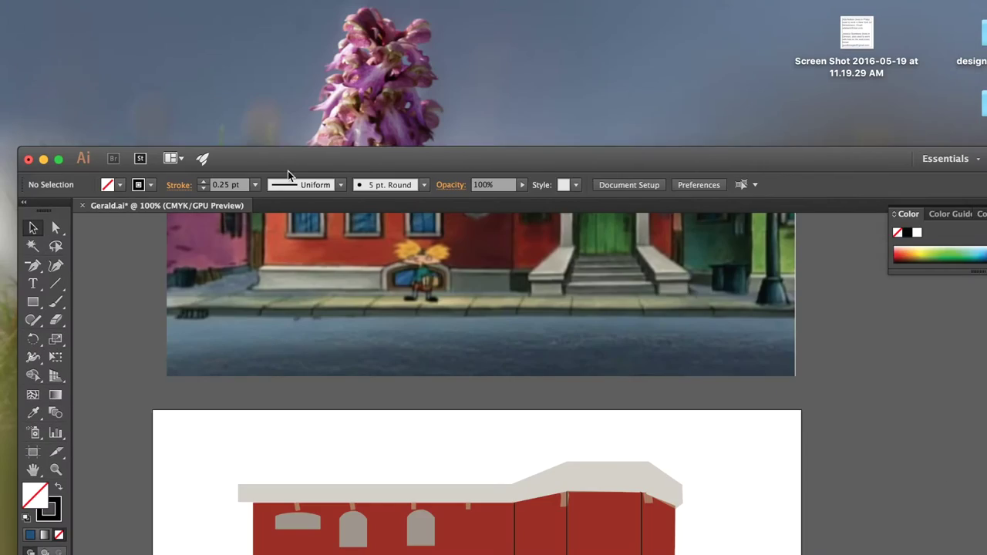
drag(288, 170, 271, 8)
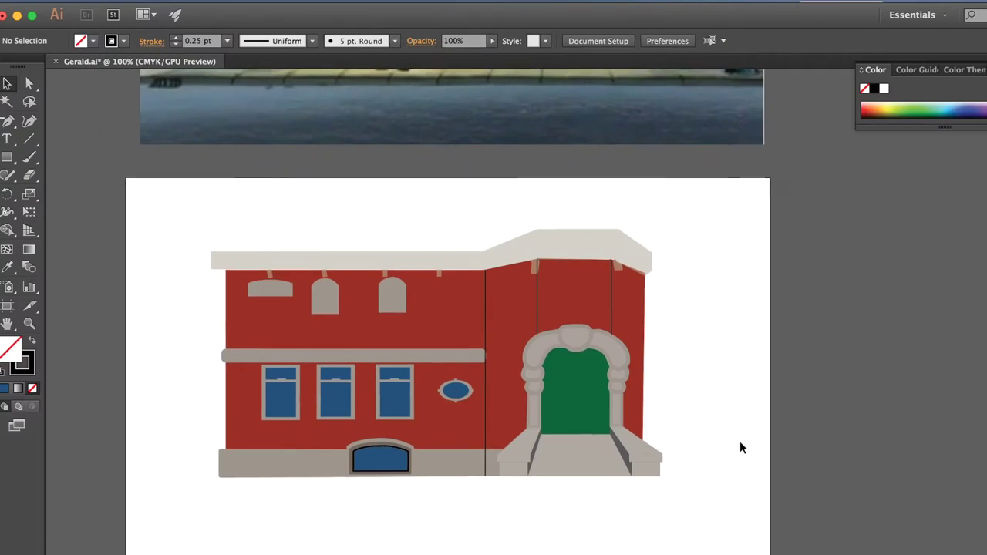
- Move a blue window shape into an upper-floor window frame
scroll(668, 229, up, 2)
scroll(668, 229, up, 3)
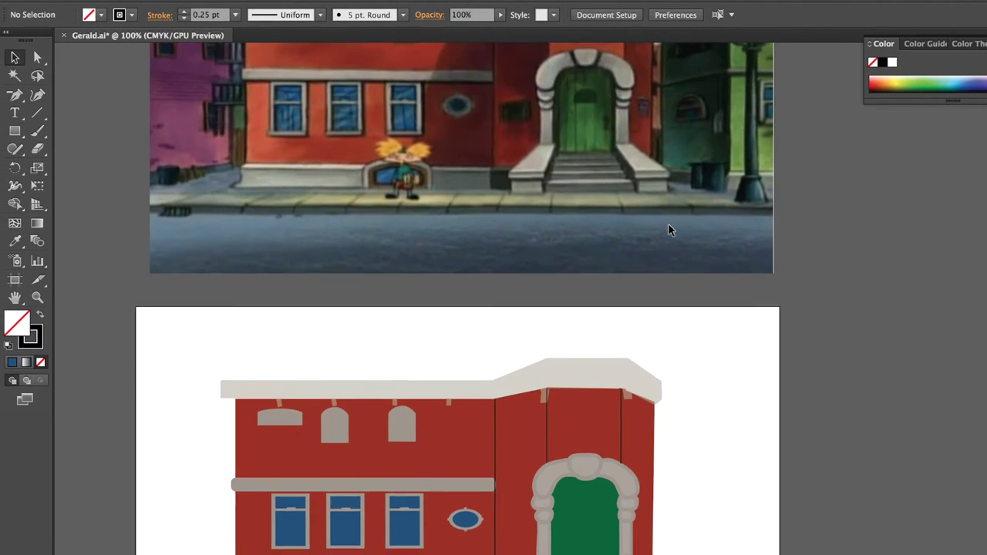
scroll(667, 230, down, 4)
key(ctrl+minus)
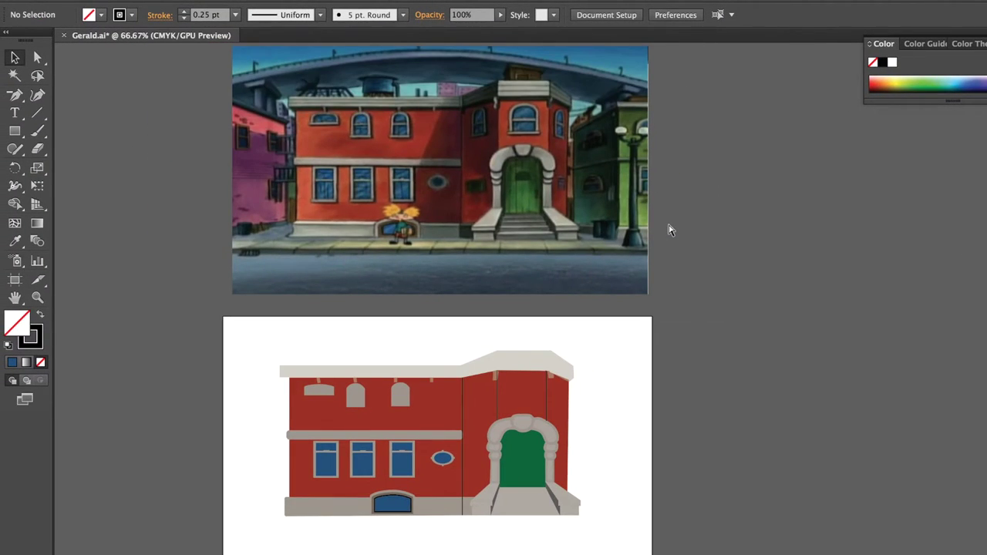
key(ctrl+plus)
key(ctrl+plus)
key(ctrl+plus)
key(ctrl+plus)
mouse_move(538, 328)
mouse_down()
mouse_move(391, 266)
mouse_move(336, 267)
mouse_up()
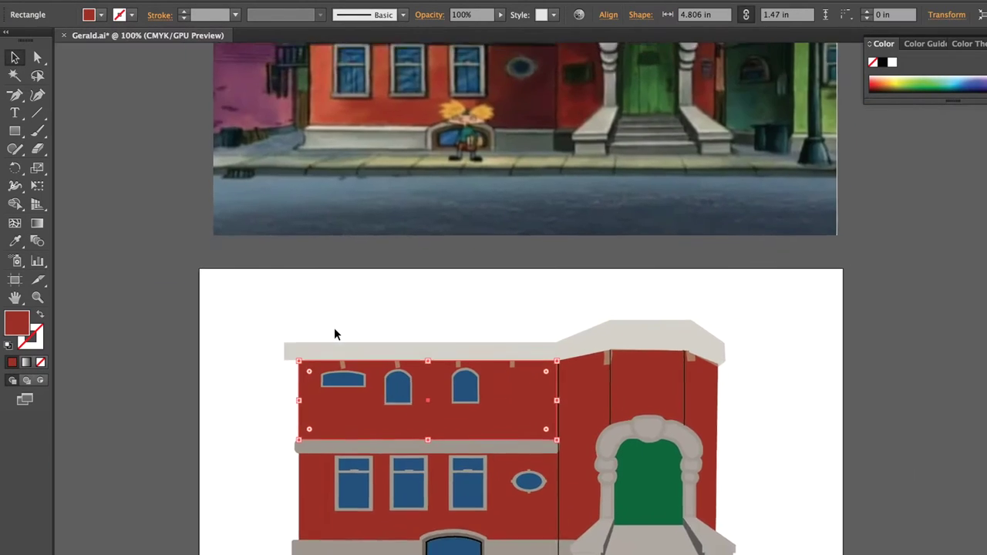
- Sample grey for the window parts and duplicate the window sill
click(298, 389)
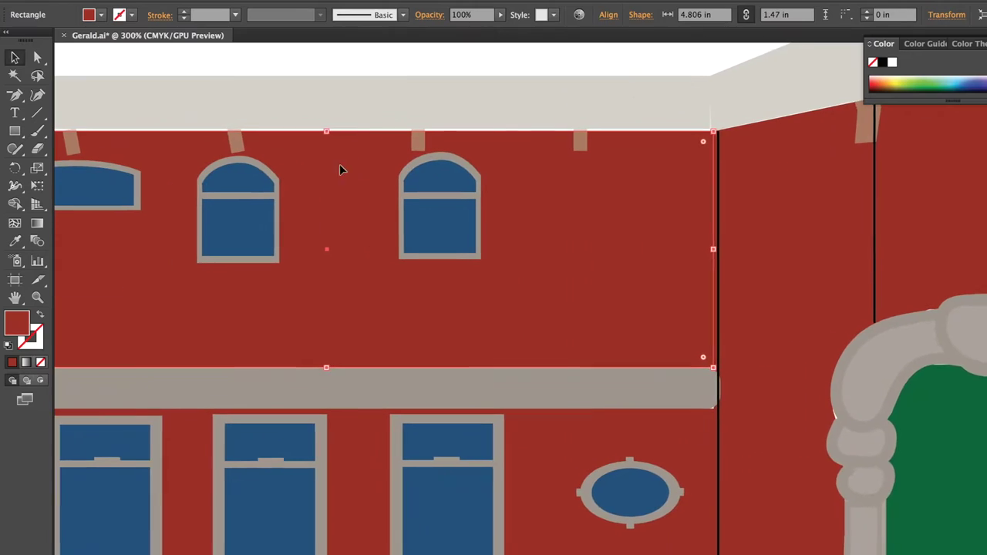
click(301, 73)
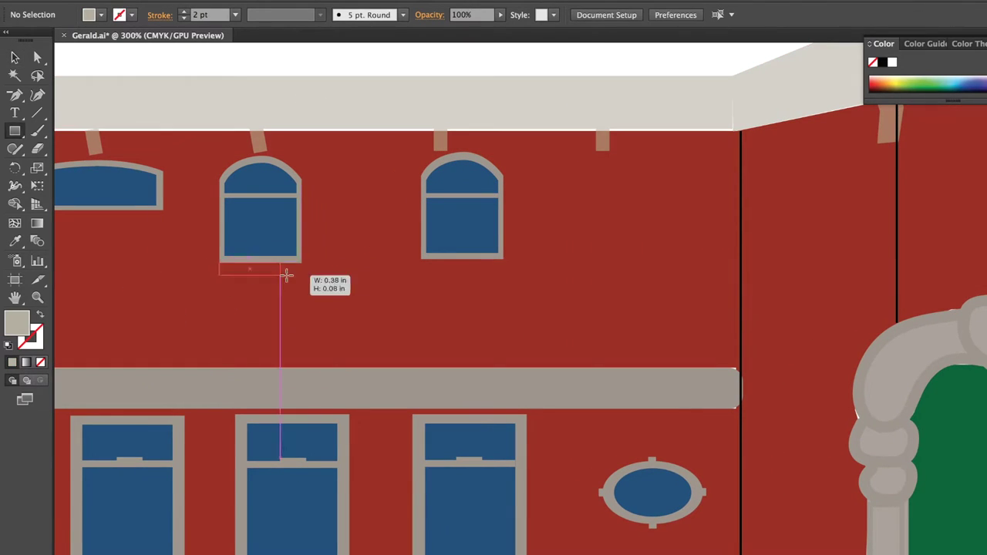
key(ctrl+v)
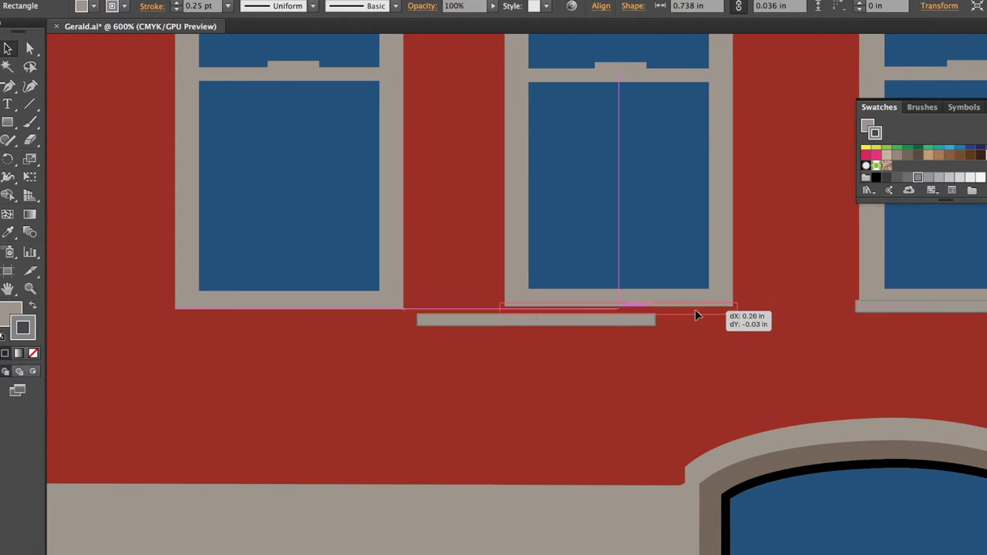
- Place a copy of the sill under the middle window
drag(694, 315, 694, 313)
click(616, 323)
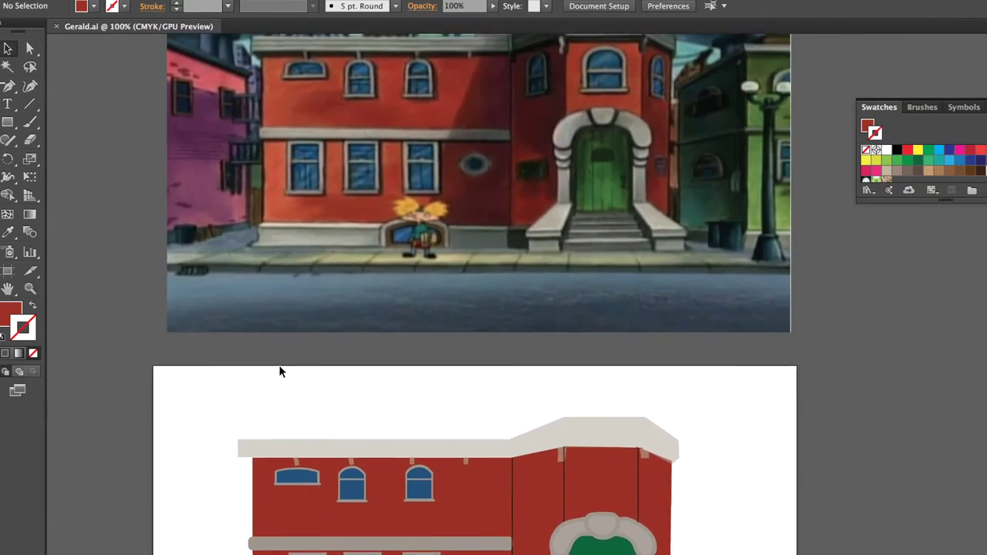
key(ctrl+plus)
key(ctrl+plus)
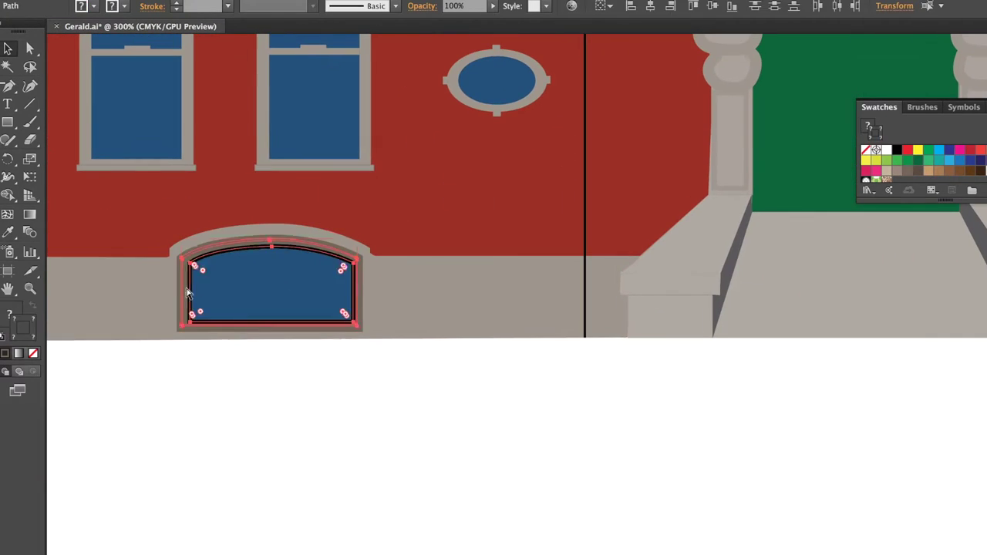
- Enlarge the basement arched window inside its grey frame
drag(192, 290, 189, 290)
click(235, 237)
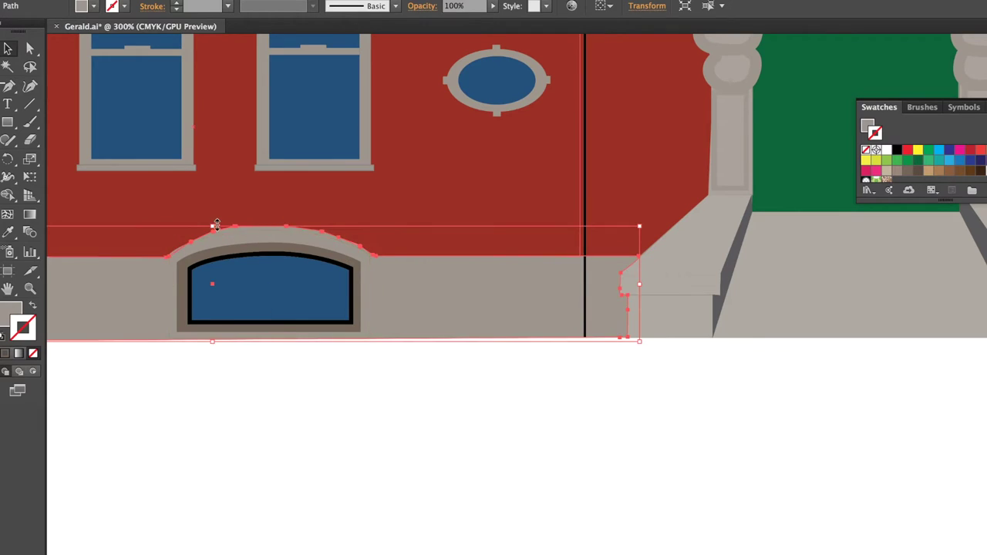
click(220, 383)
click(313, 324)
click(312, 375)
key(ctrl+1)
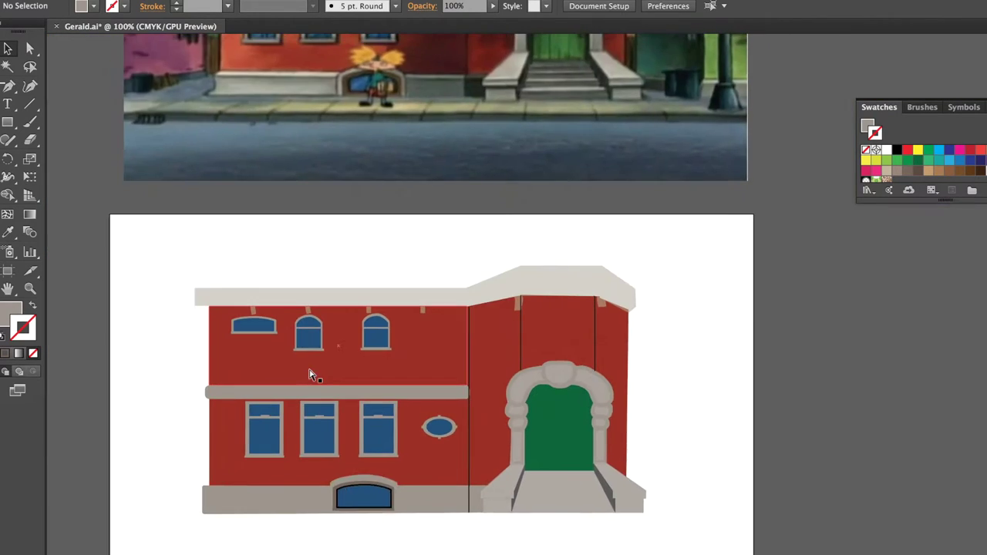
key(ctrl+equal)
key(ctrl+equal)
key(ctrl+equal)
- Smooth the curve of the arch above the basement window
drag(362, 272, 544, 276)
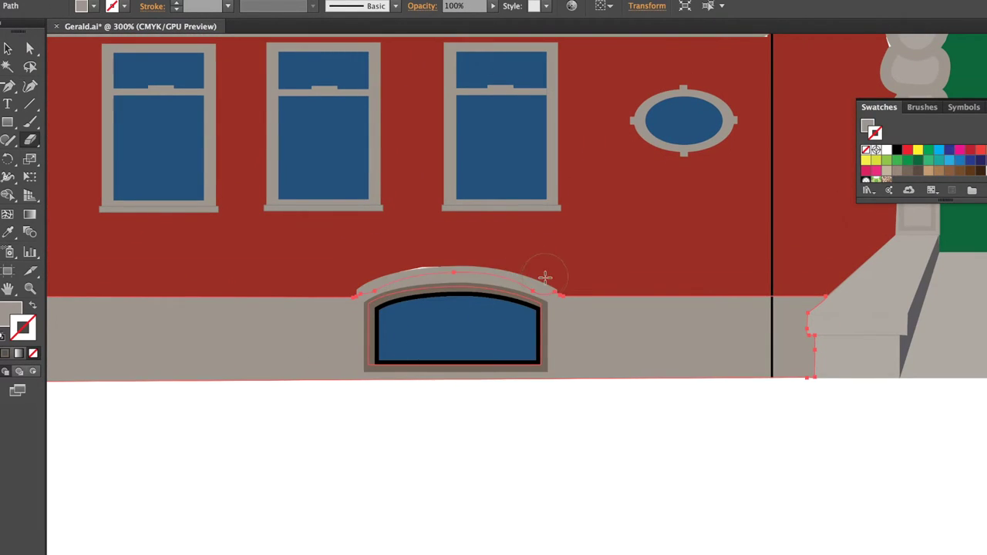
key(ctrl+minus)
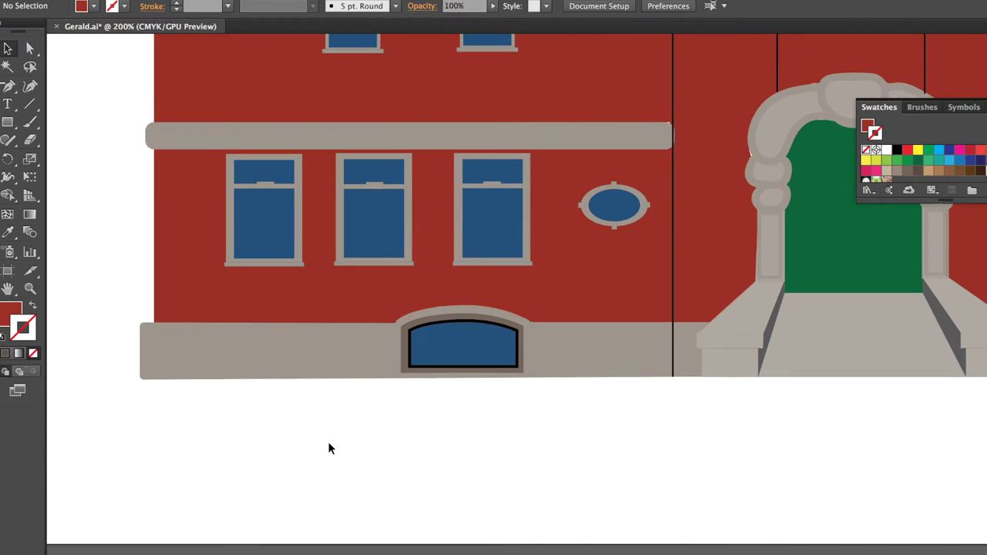
click(512, 137)
key(ctrl+shift+a)
key(ctrl+minus)
key(ctrl+minus)
key(ctrl+minus)
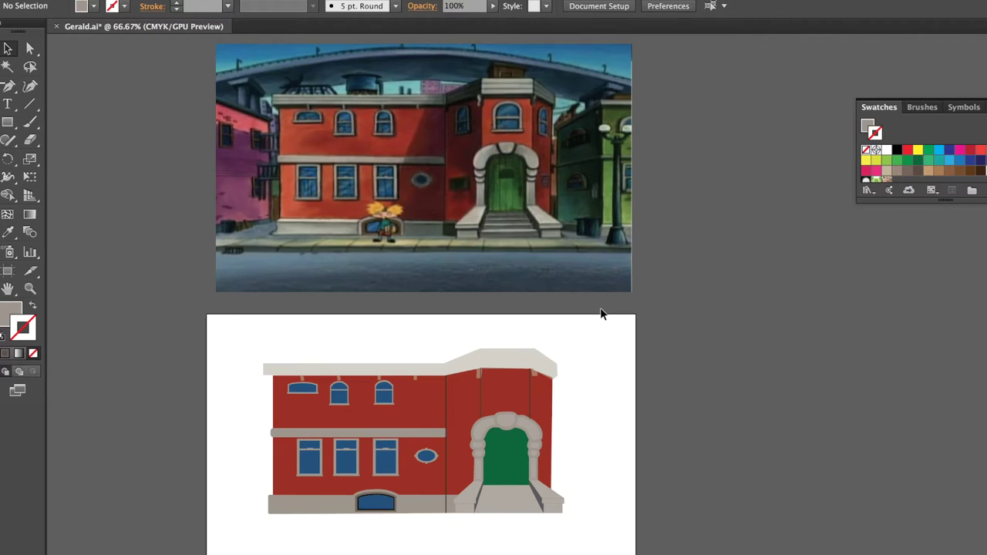
- Align the top grey band's left end with the wall
click(269, 365)
click(247, 401)
drag(263, 366, 271, 366)
click(244, 404)
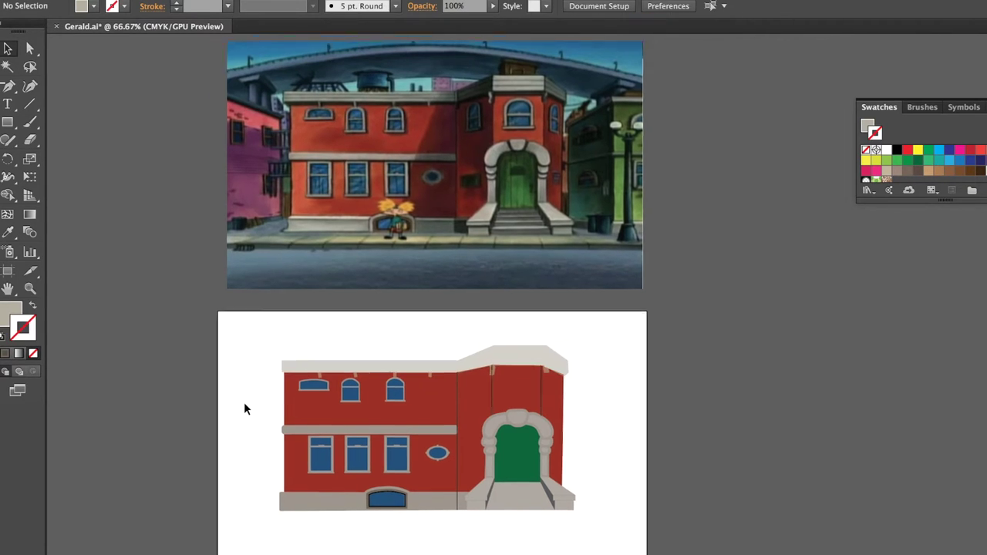
scroll(244, 408, left, 2)
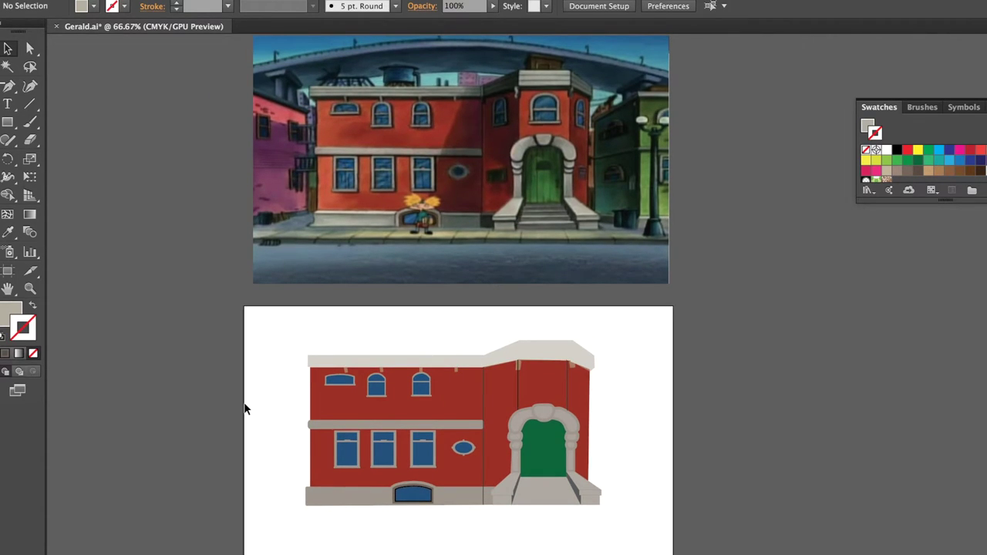
- Trace the wall plaque beside the door with the Pen tool
key(ctrl+plus)
key(m)
scroll(695, 319, up, 2)
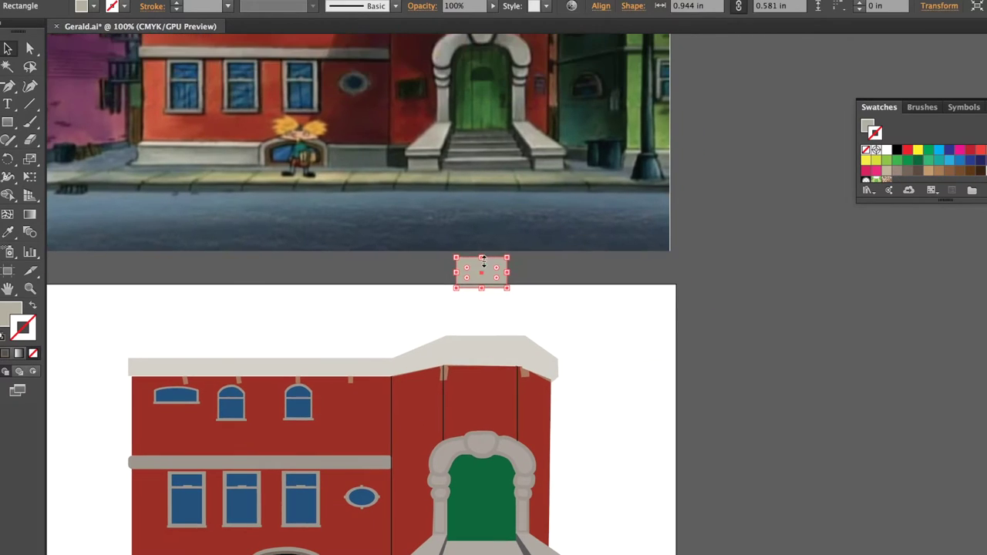
key(p)
click(418, 99)
key(ctrl+plus)
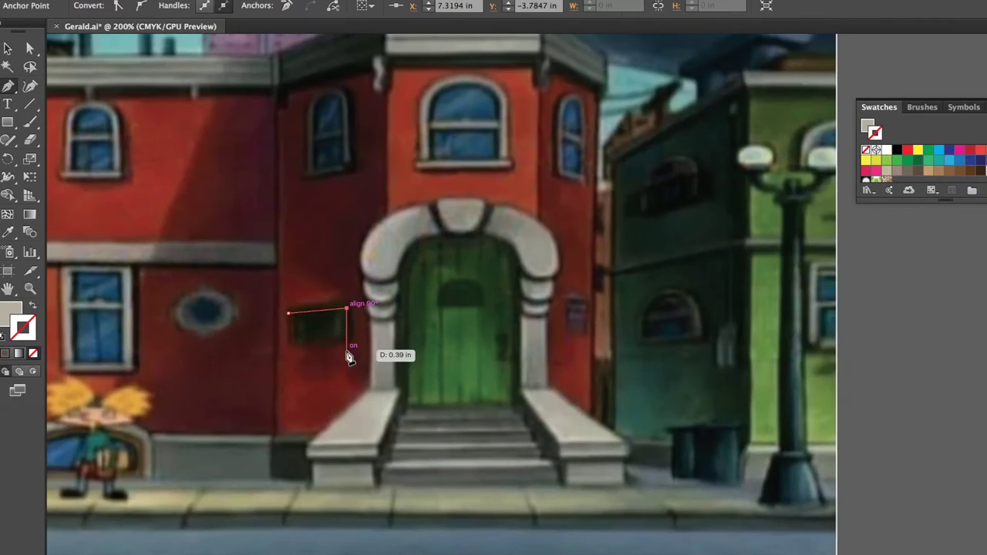
click(291, 328)
key(v)
key(ctrl+minus)
- Move the plaque shape onto the facade beside the door
drag(382, 166, 353, 481)
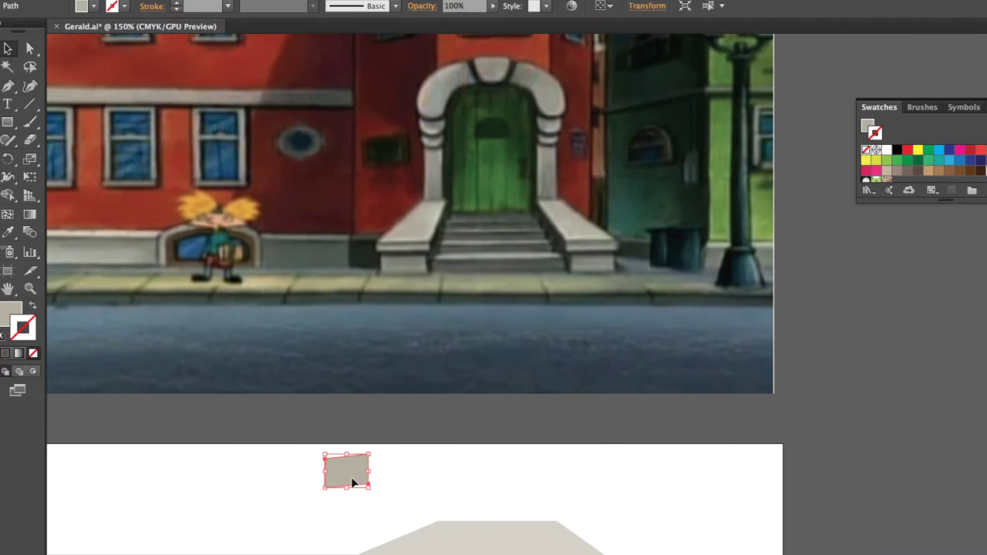
key(v)
scroll(216, 276, down, 2)
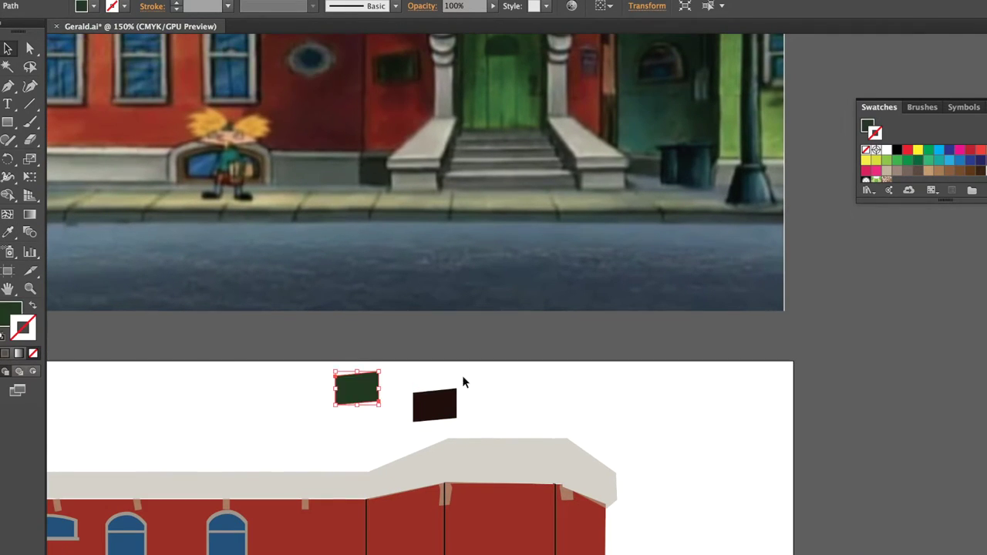
scroll(468, 78, down, 3)
scroll(467, 258, down, 2)
drag(403, 148, 370, 385)
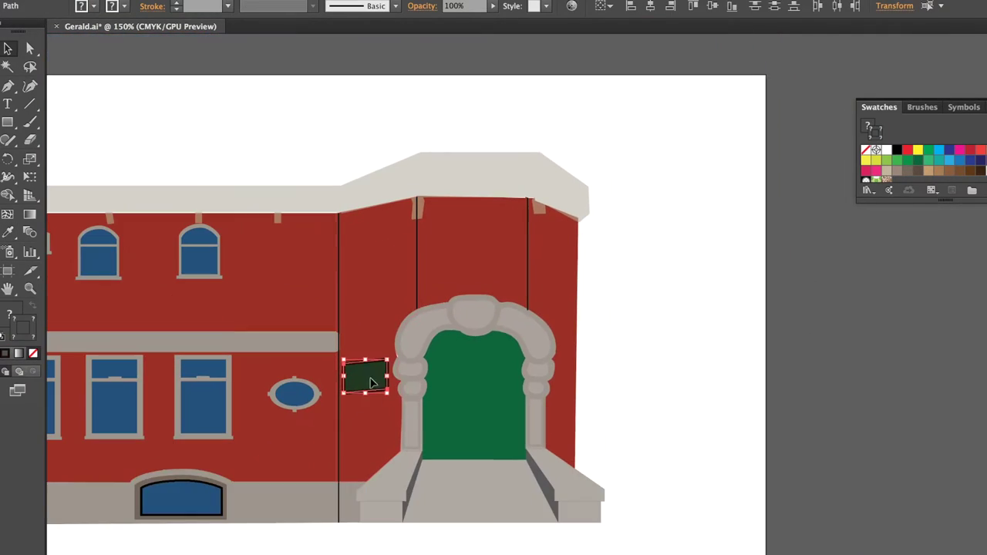
scroll(524, 378, up, 5)
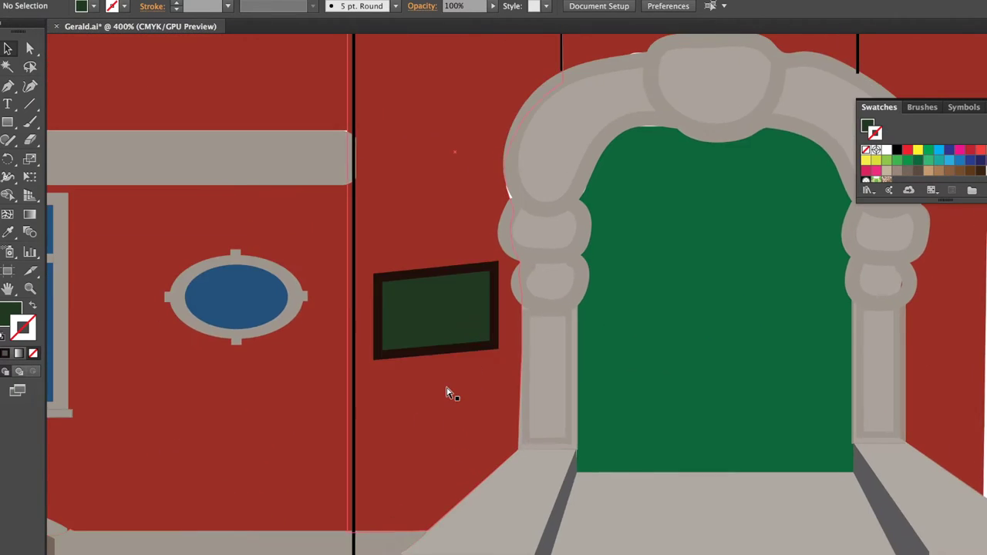
scroll(432, 437, down, 5)
- Lower the dark plaque on the wall and give it a brown outline
click(457, 264)
drag(480, 269, 481, 341)
scroll(463, 508, up, 5)
scroll(487, 264, up, 3)
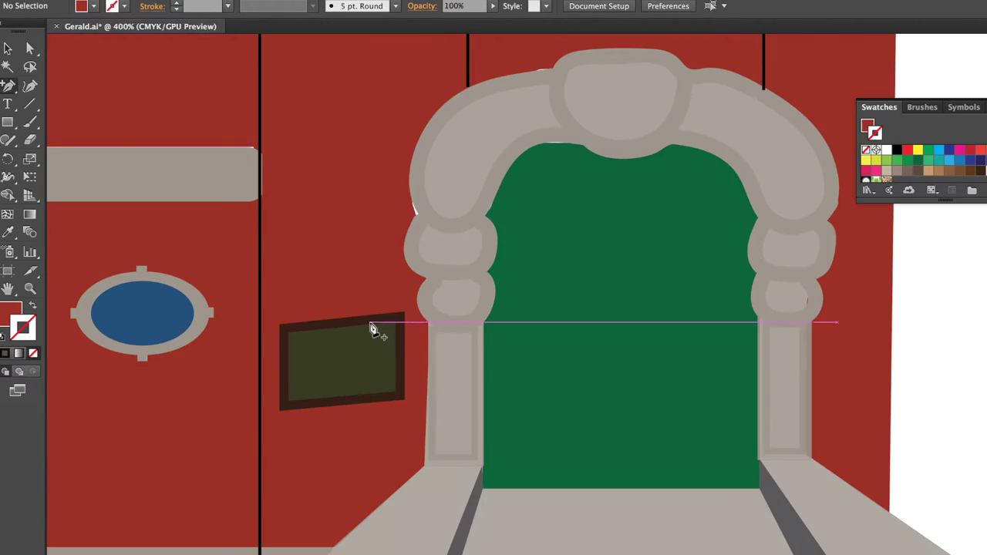
double_click(370, 326)
click(956, 171)
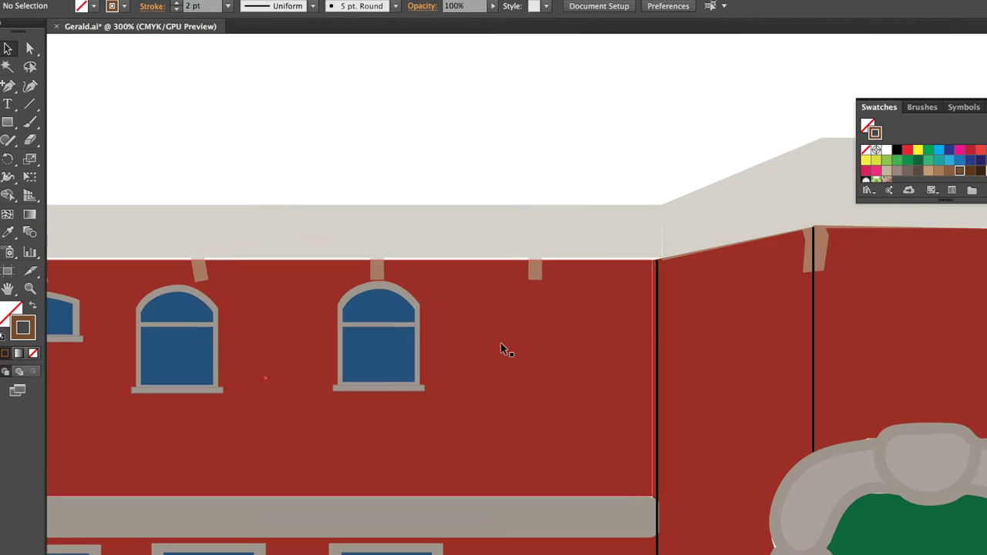
- Inspect the roof group's shape and small brackets, then undo the accidental change
click(407, 324)
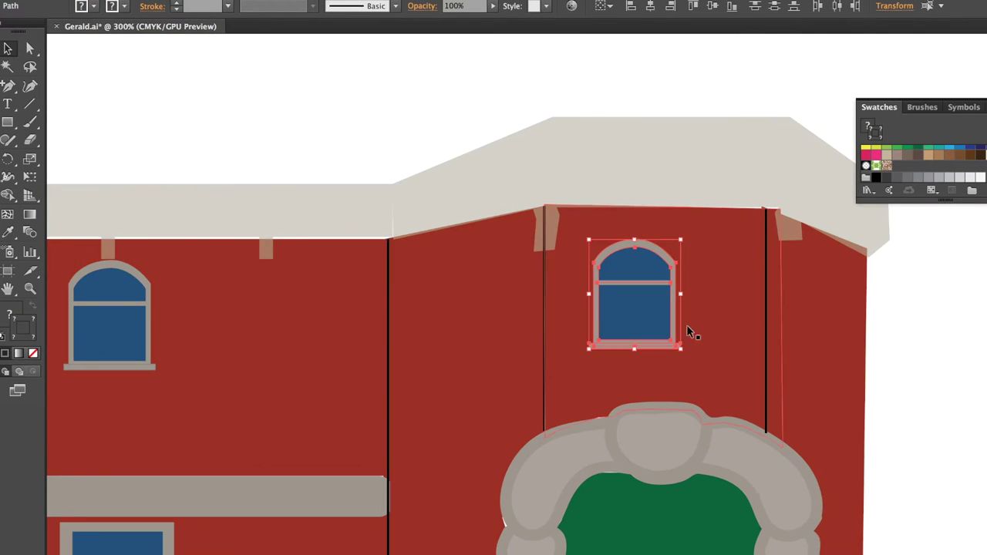
scroll(674, 232, down, 5)
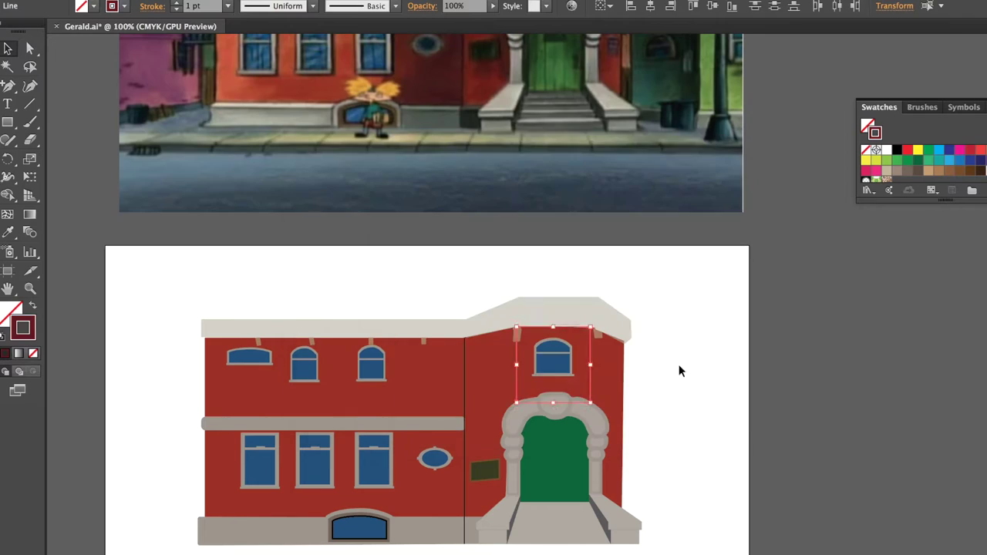
right_click(527, 329)
click(518, 334)
double_click(518, 335)
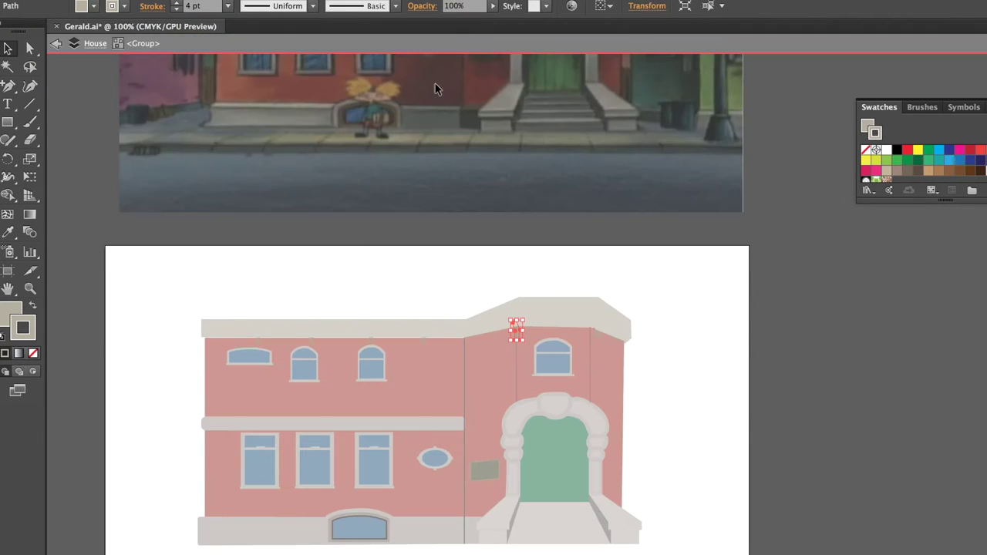
scroll(527, 329, up, 5)
key(Escape)
scroll(447, 332, down, 5)
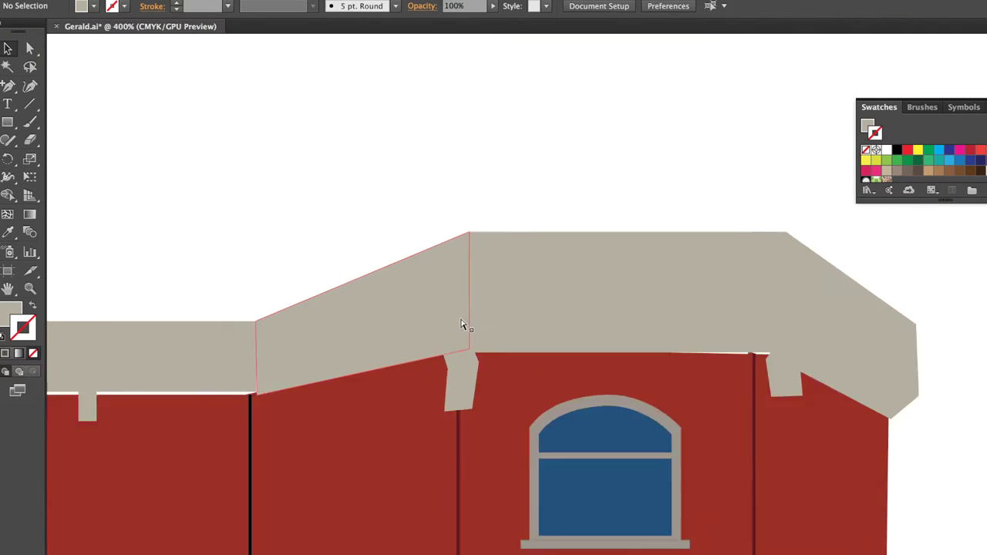
click(544, 308)
scroll(544, 307, down, 3)
click(562, 255)
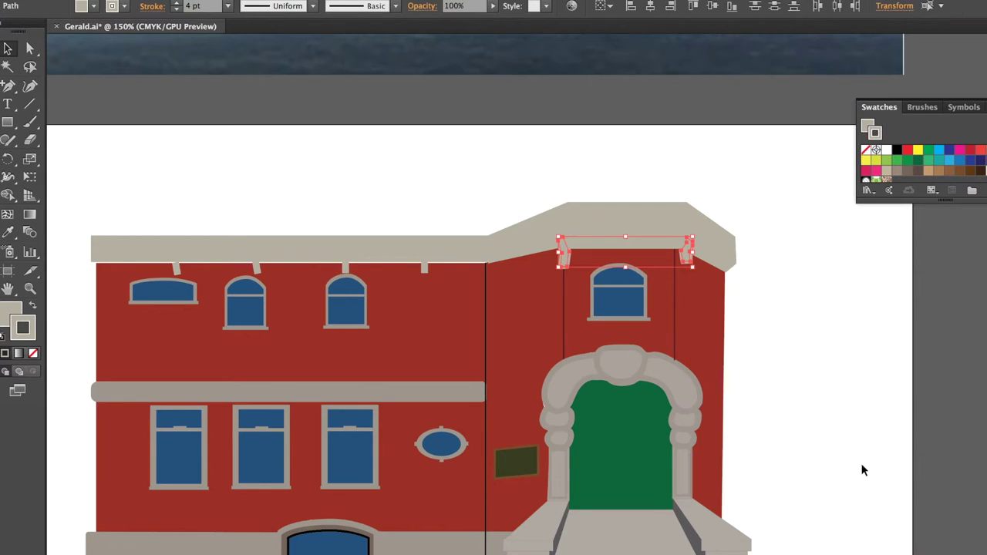
key(ctrl+z)
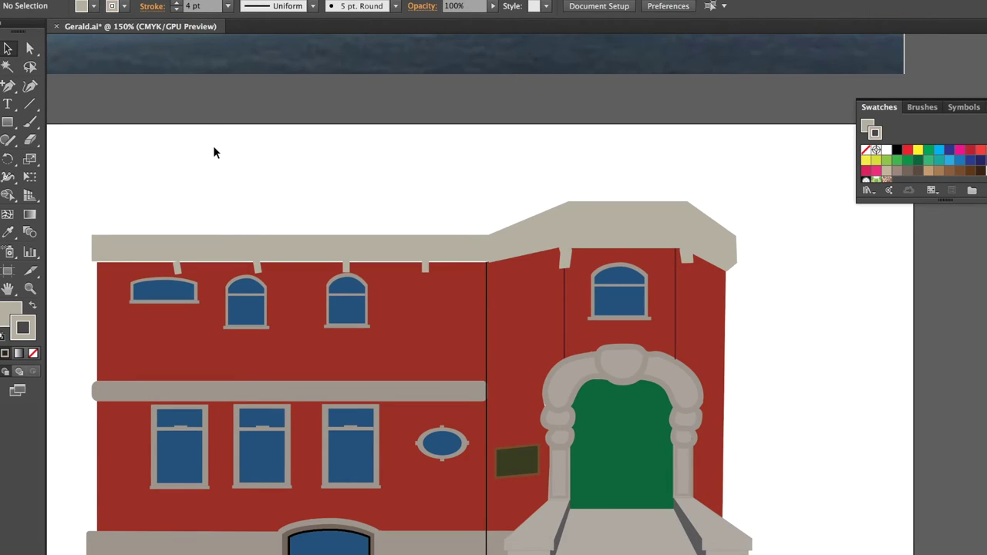
- Clear the selection and fit the whole building in view to recolour the tower panel
key(v)
key(ctrl+shift+a)
key(ctrl+minus)
key(ctrl+minus)
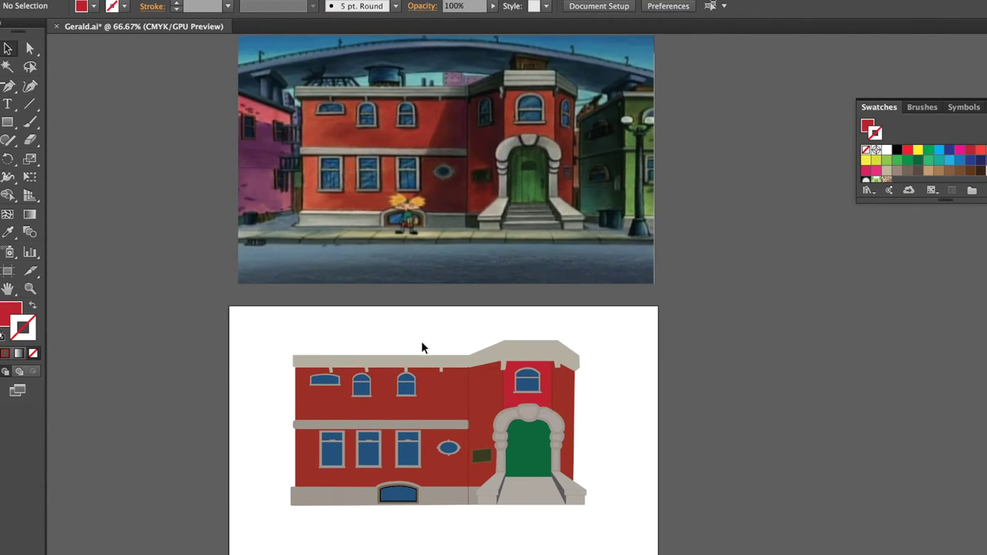
key(ctrl+shift+a)
key(ctrl+1)
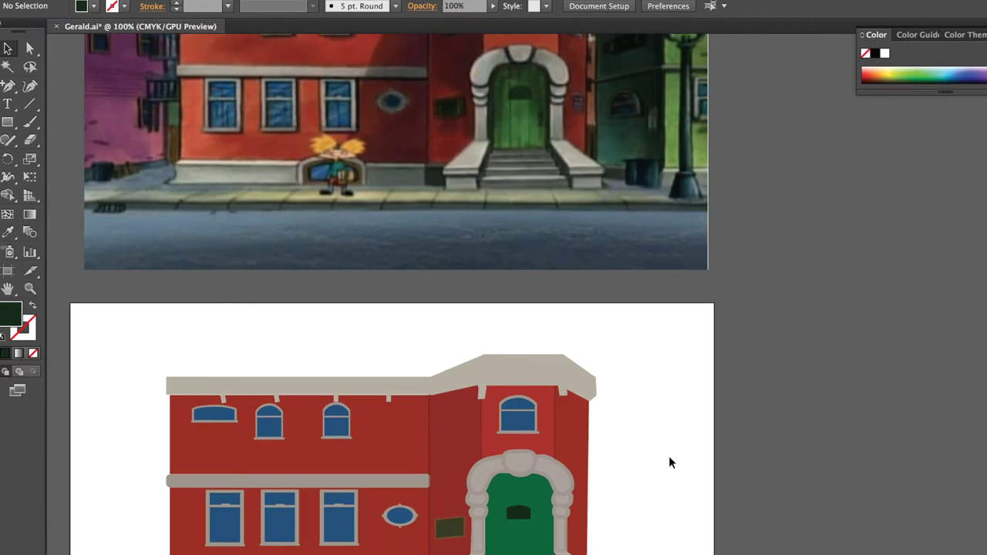
- Draw a single vertical plank line with the Line Segment tool
click(408, 387)
click(252, 351)
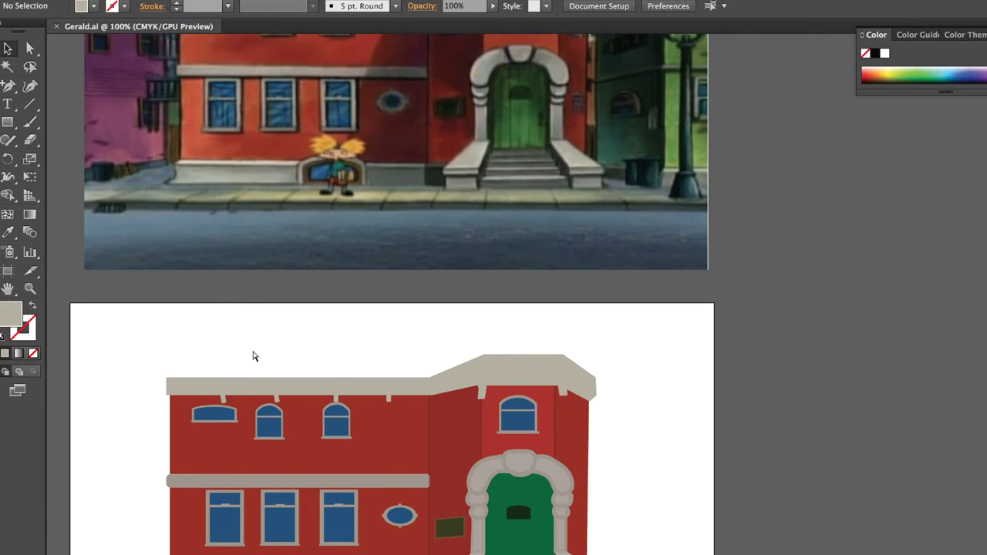
scroll(254, 357, down, 3)
scroll(256, 344, up, 2)
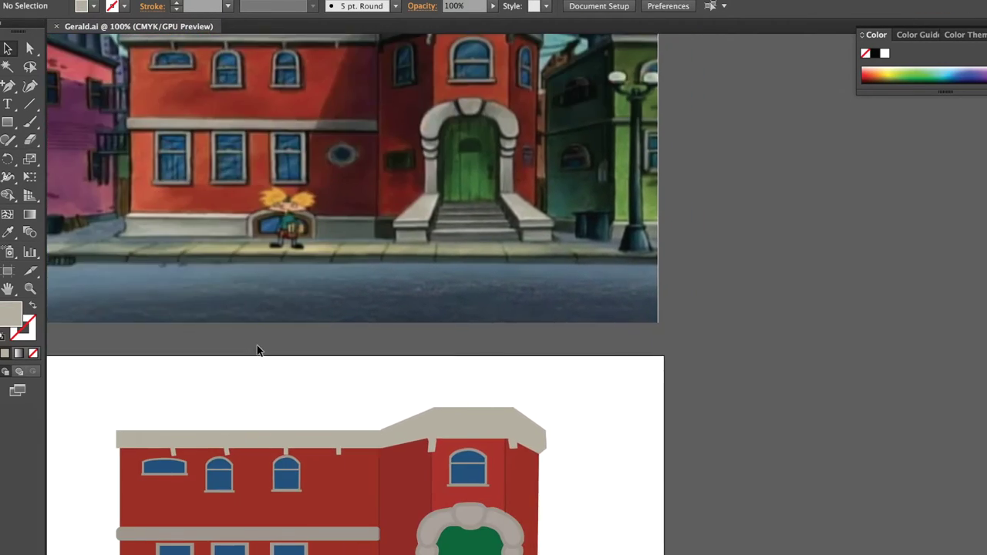
scroll(494, 128, down, 2)
key(backslash)
drag(571, 226, 571, 337)
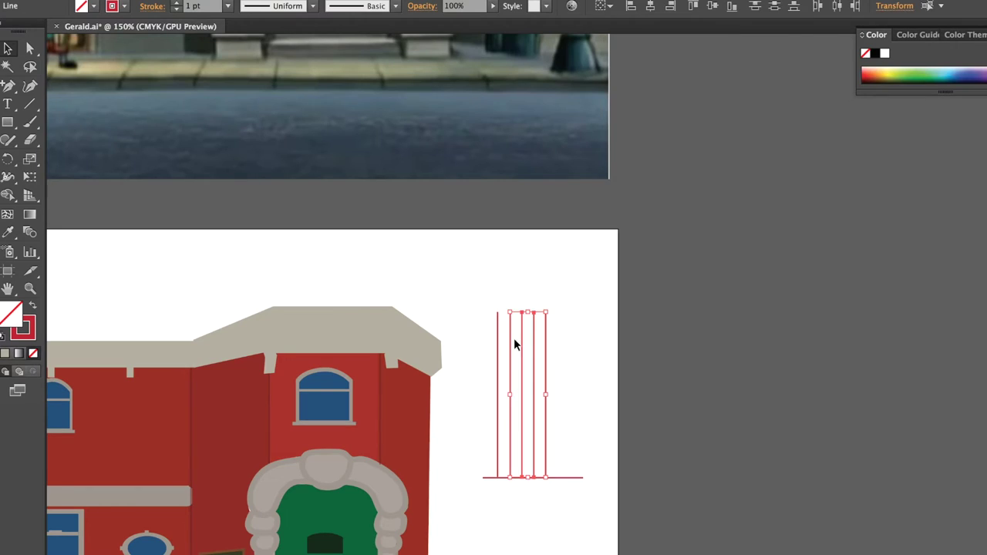
- Duplicate the line into evenly spaced copies and move them onto the green door
key(ctrl+d)
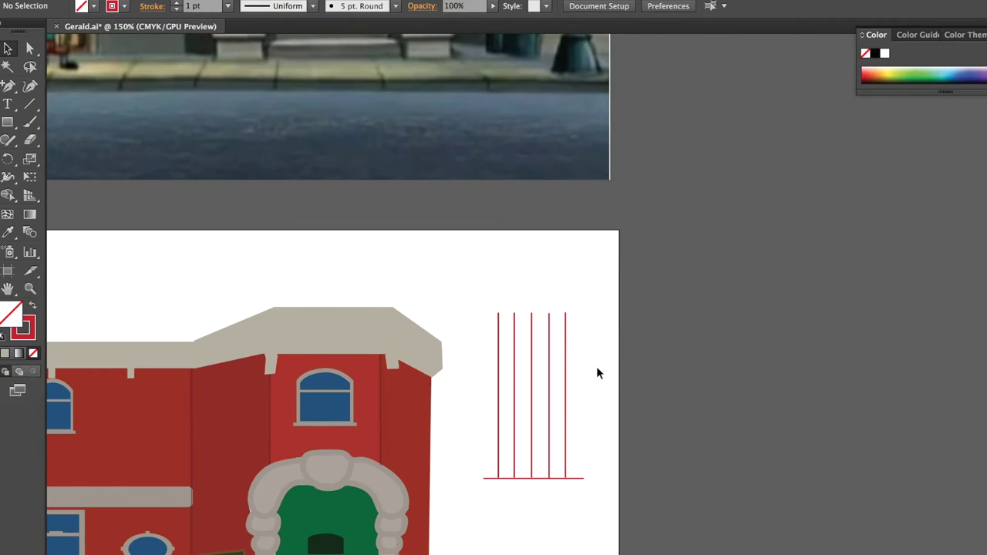
drag(582, 478, 523, 479)
scroll(523, 479, down, 5)
scroll(524, 479, left, 3)
drag(605, 360, 399, 532)
scroll(602, 461, down, 3)
scroll(602, 461, left, 3)
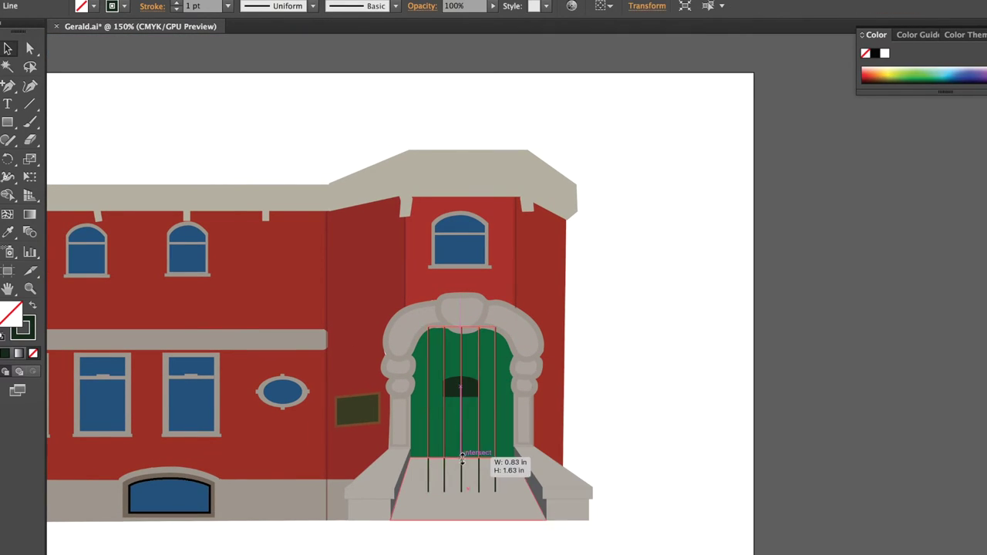
scroll(497, 337, up, 2)
scroll(499, 345, up, 2)
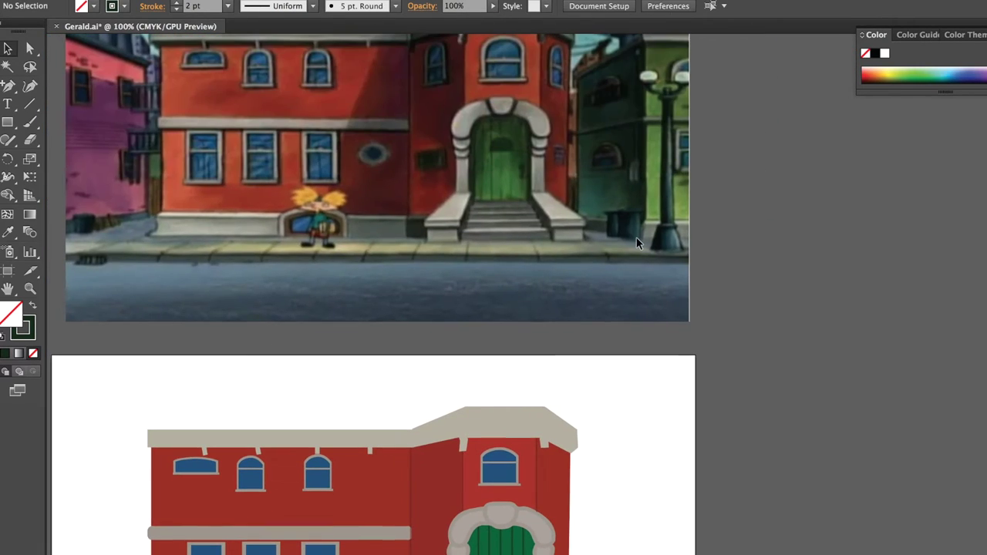
scroll(636, 237, down, 2)
scroll(636, 238, down, 2)
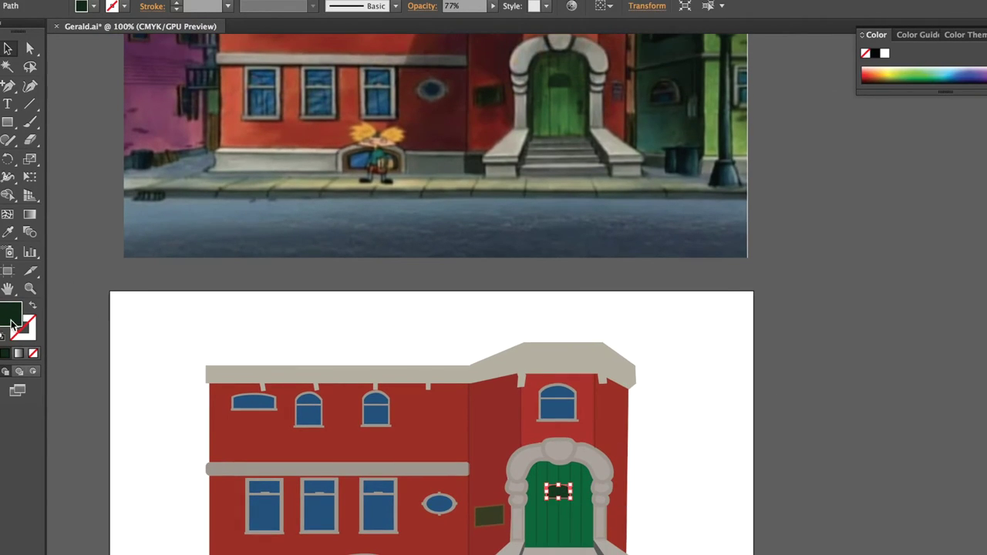
- Check the door's plank lines and mail slot, then view the whole artwork
click(789, 296)
click(564, 524)
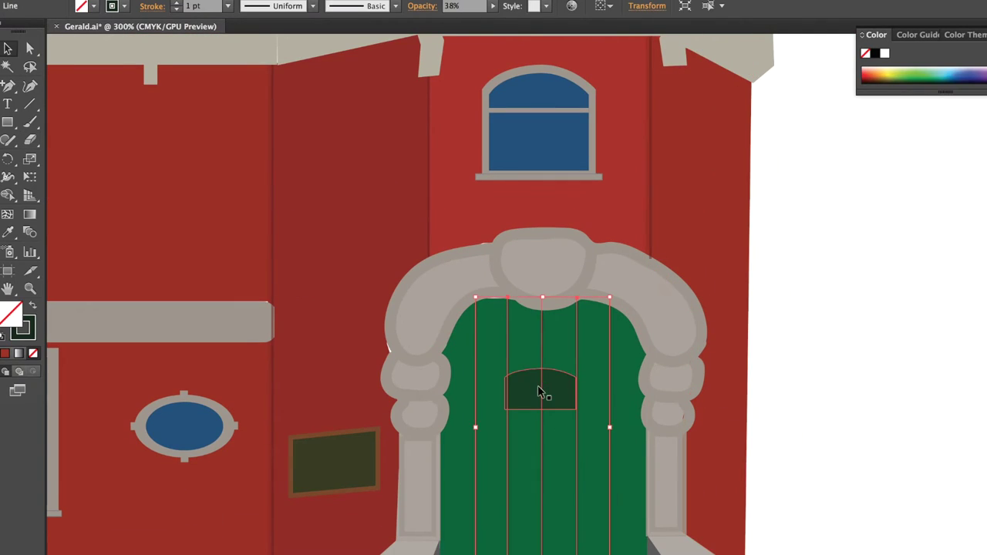
click(560, 485)
key(ctrl+alt+0)
click(754, 396)
scroll(754, 396, up, 3)
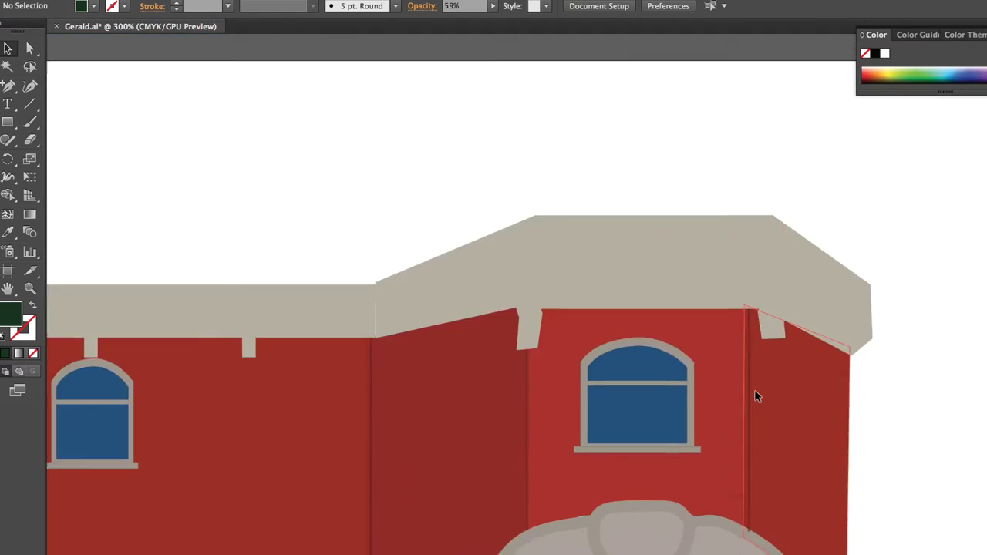
- Draw a small circle near the door's right edge as the doorknob
drag(7, 122, 66, 159)
drag(761, 285, 777, 302)
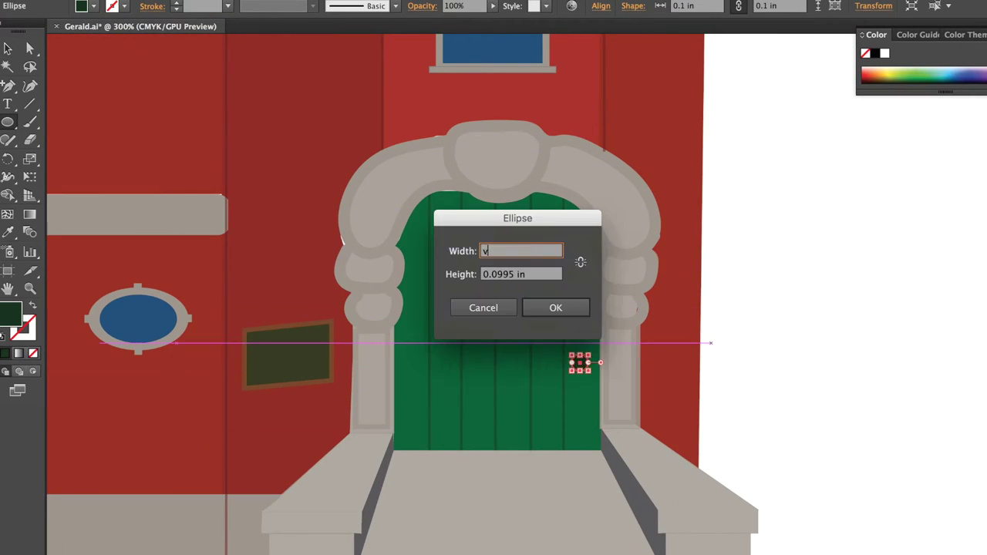
scroll(707, 305, up, 5)
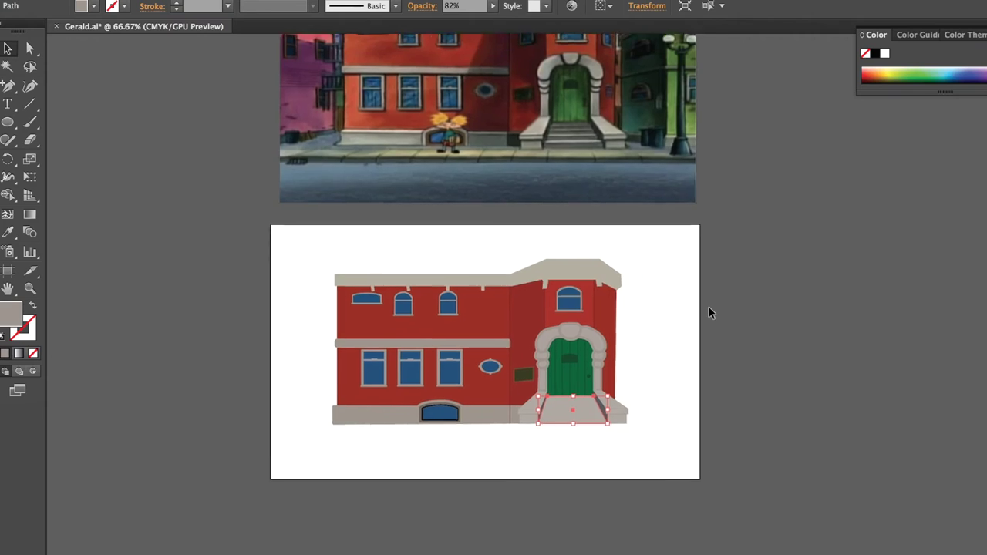
- Draw a horizontal trim line across the top of the cornice
click(705, 308)
key(ctrl+1)
key(backslash)
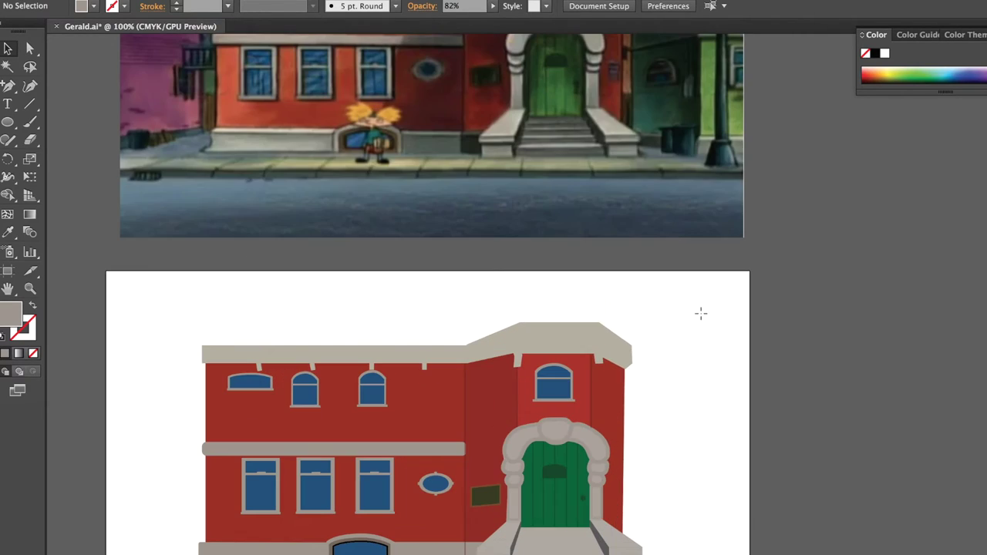
drag(521, 330, 591, 330)
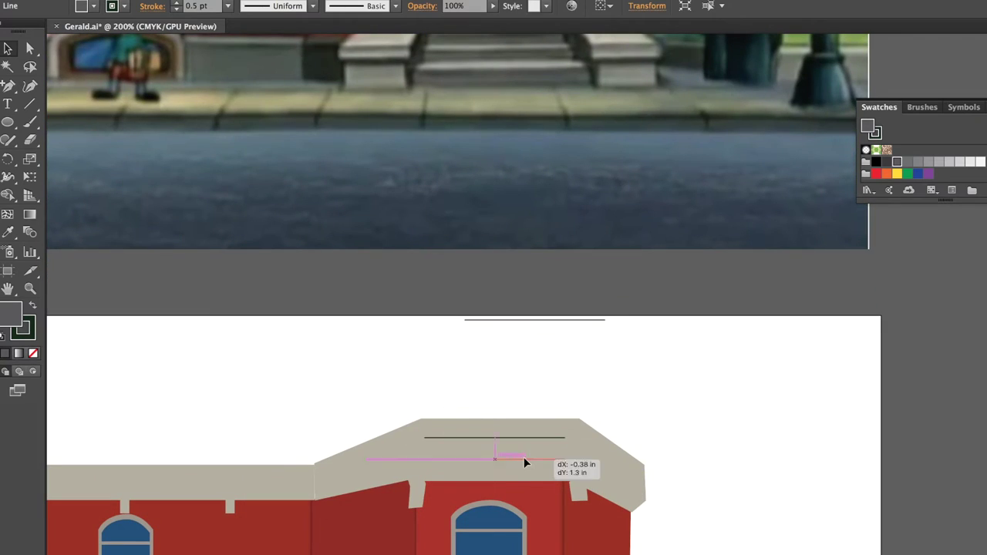
- Draw more trim lines along the cornice, its left slope and the left cornice top
drag(424, 455, 564, 454)
drag(423, 438, 317, 476)
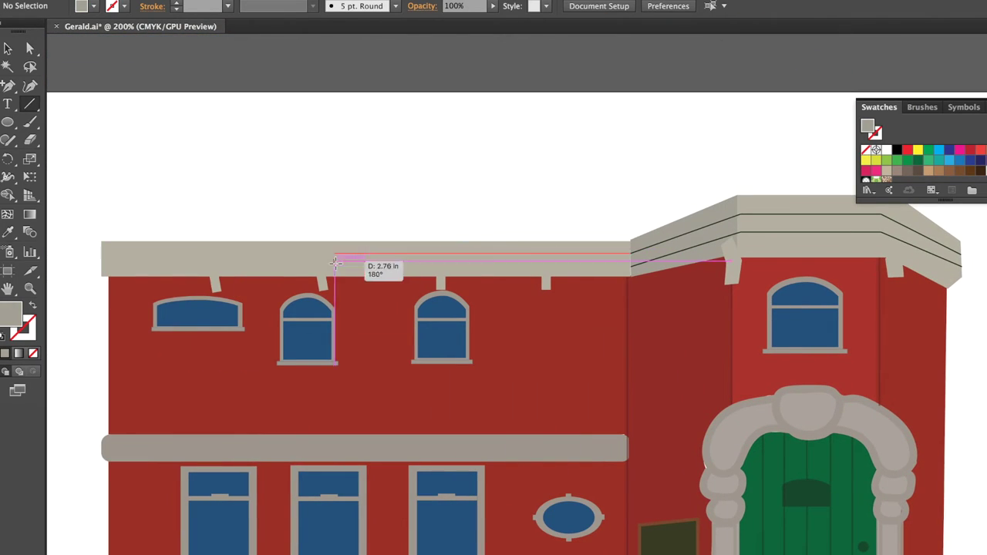
drag(101, 253, 630, 253)
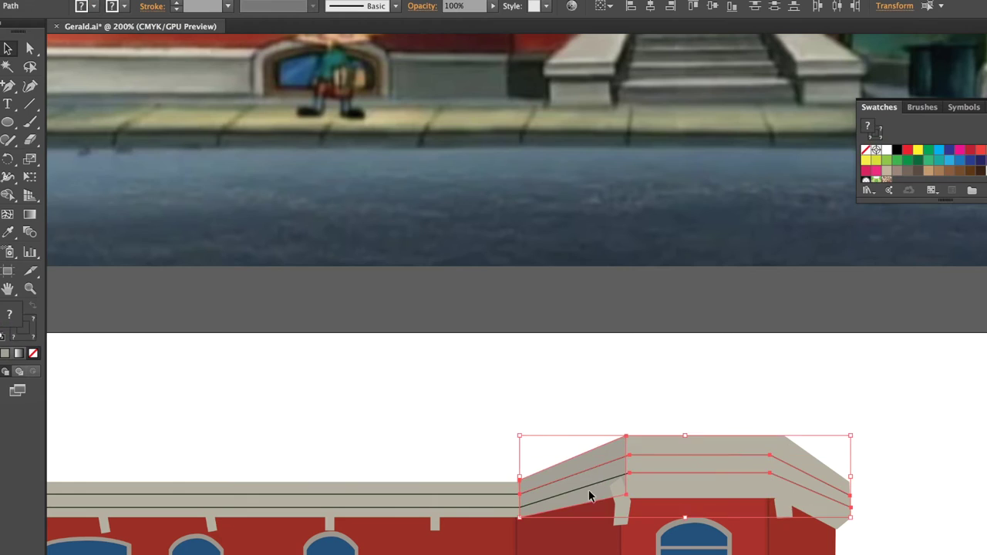
- Stretch the middle ledge down to reach the tower, then clear the selection
shift+click(501, 508)
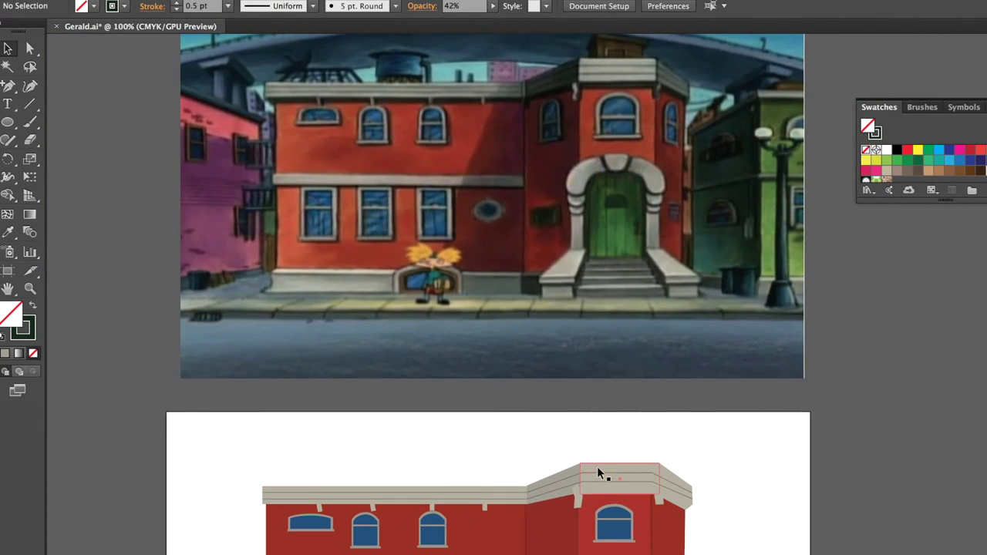
click(606, 476)
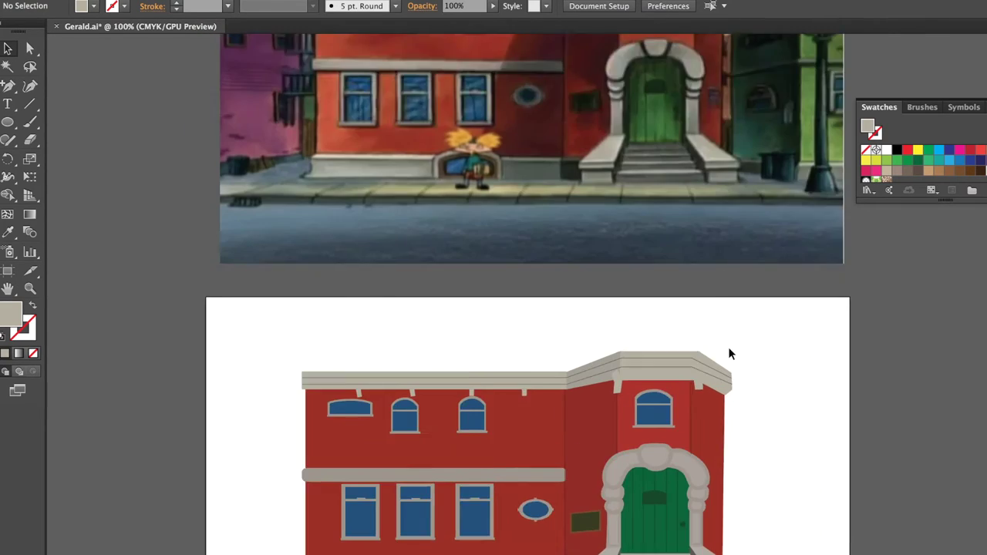
drag(501, 383, 501, 396)
key(ctrl+shift+a)
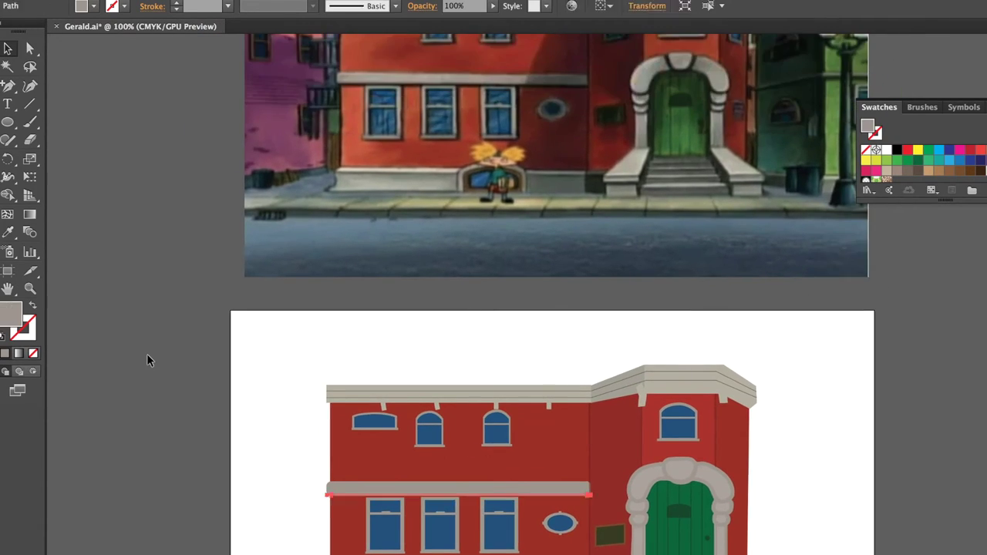
scroll(590, 423, up, 3)
scroll(590, 422, right, 5)
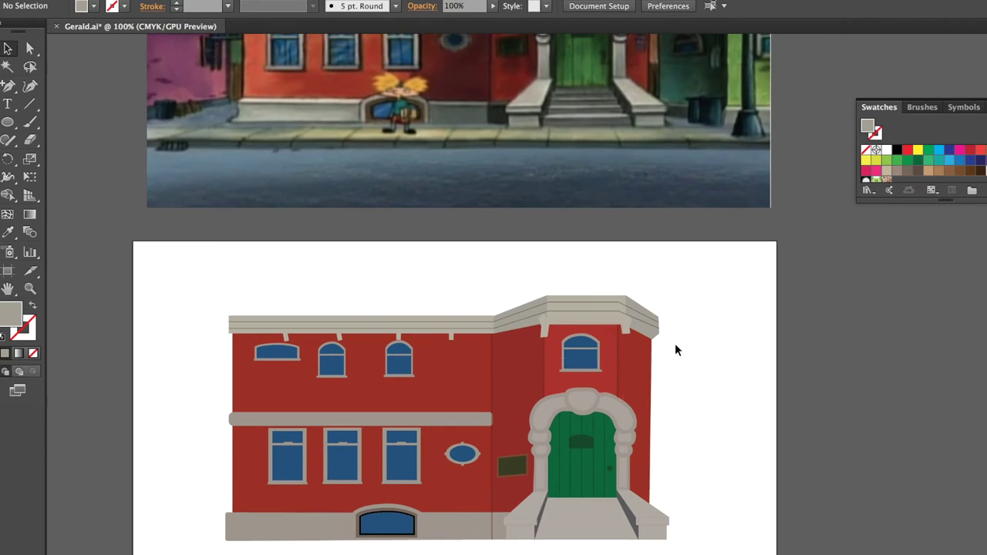
- Widen the left red wall to meet the tower and check the middle ledge
key(v)
click(491, 409)
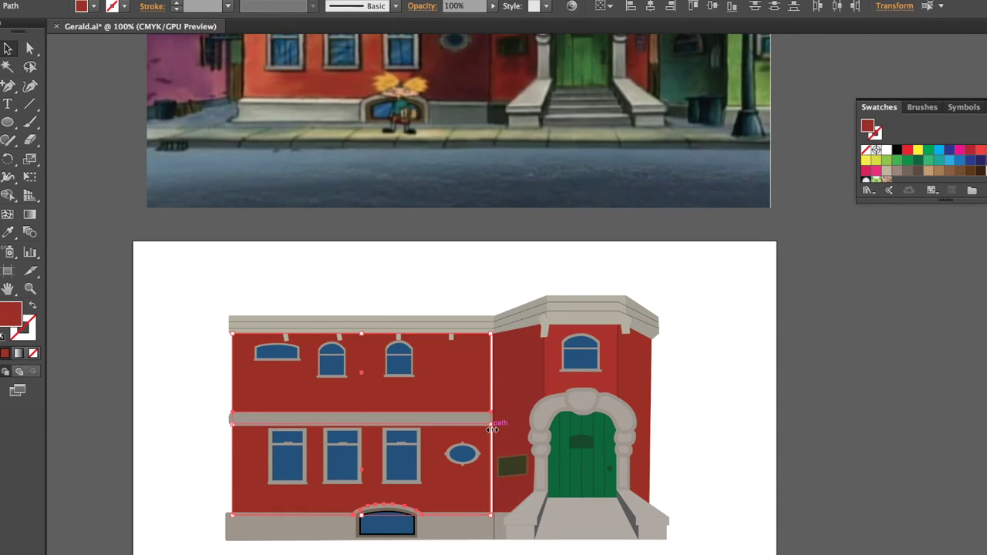
scroll(492, 429, up, 3)
drag(471, 446, 504, 356)
click(392, 337)
click(467, 378)
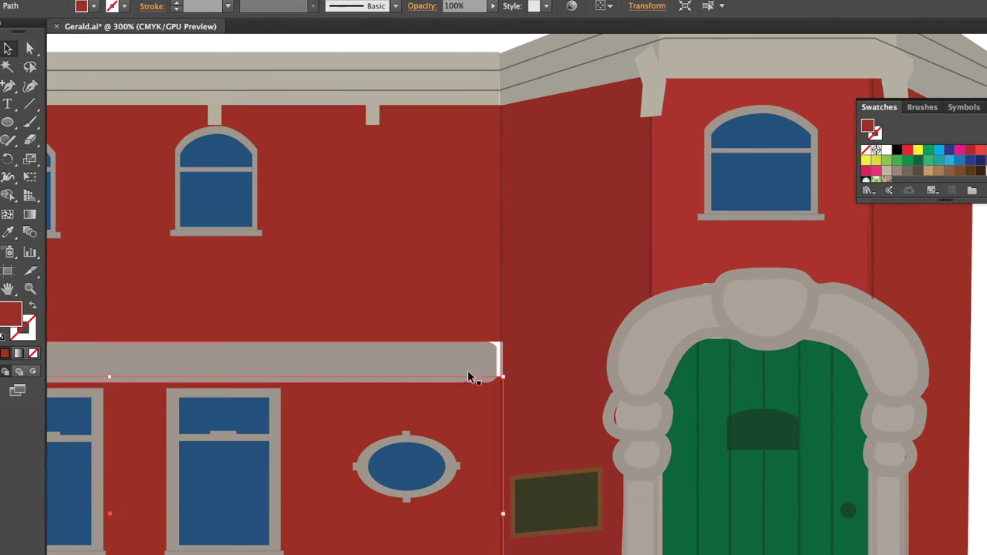
key(ctrl+1)
scroll(346, 378, up, 2)
click(159, 450)
scroll(158, 450, right, 2)
scroll(155, 430, up, 3)
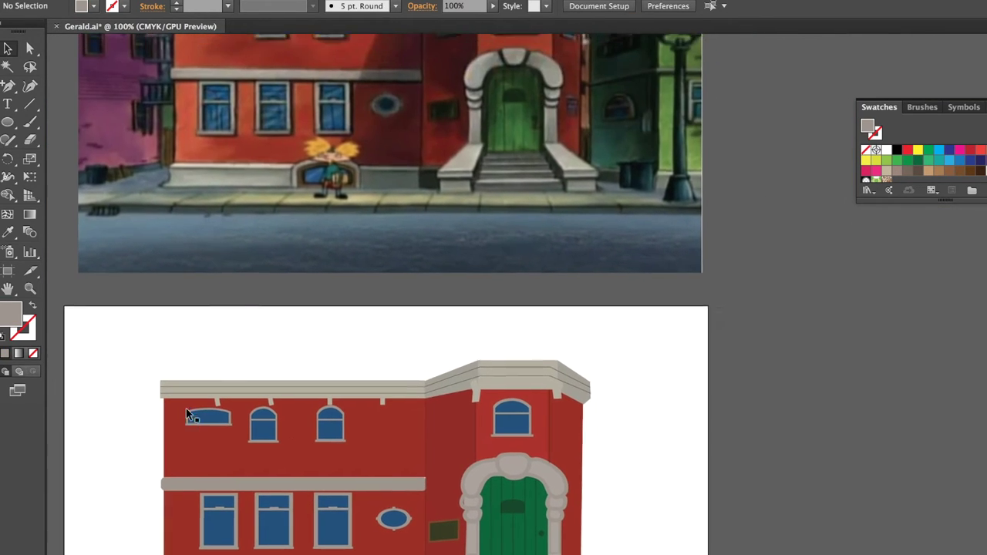
- Draw the diagonal shadow shape across the wall with the Pen tool
key(ctrl+minus)
key(p)
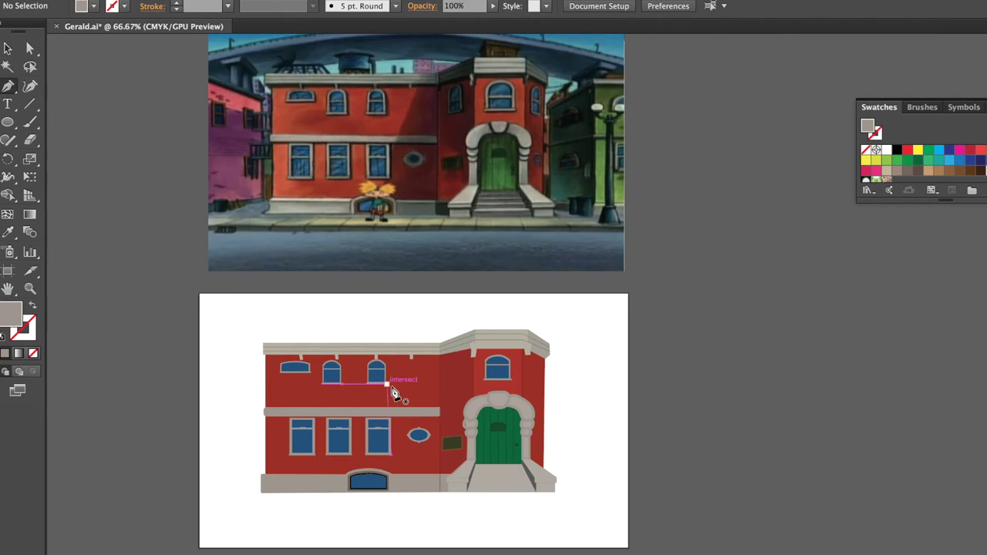
click(378, 492)
click(448, 491)
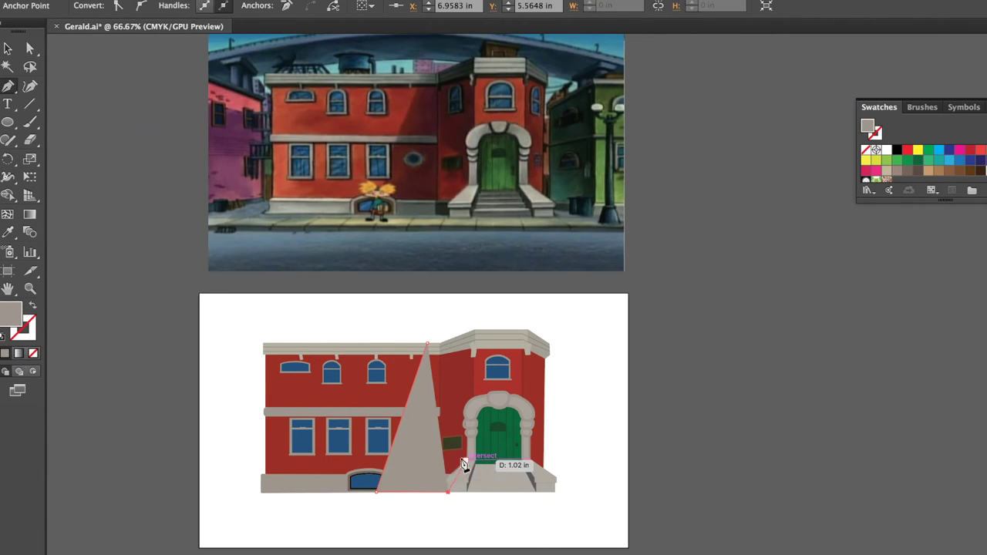
scroll(462, 464, up, 5)
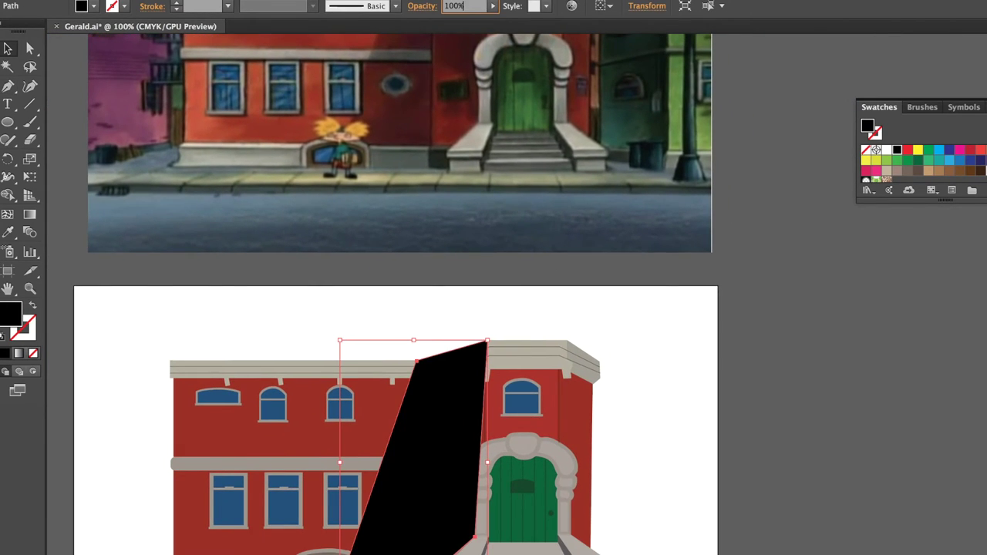
text(100)
- Set the shadow to Multiply blend mode and lower its opacity to 14%
click(898, 198)
click(902, 251)
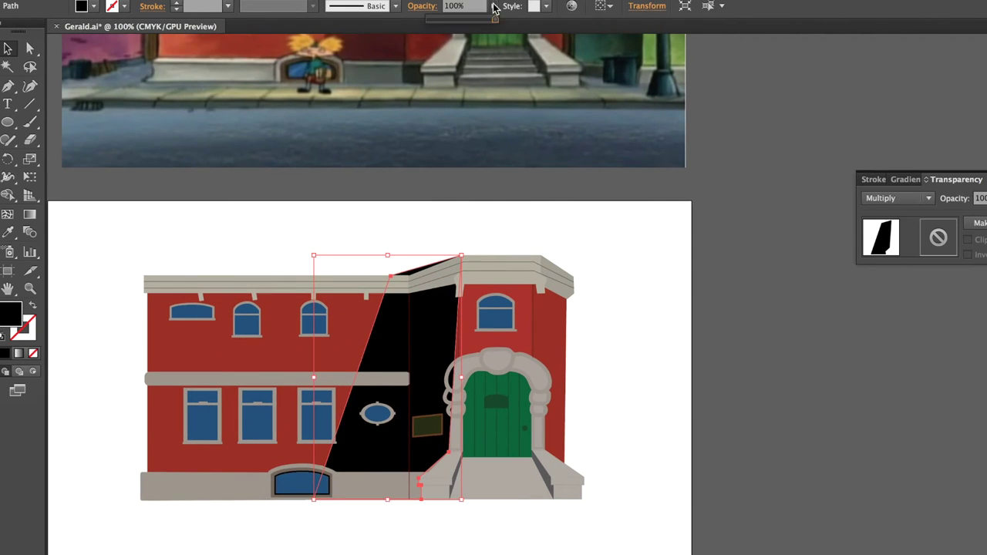
drag(494, 17, 448, 22)
click(323, 222)
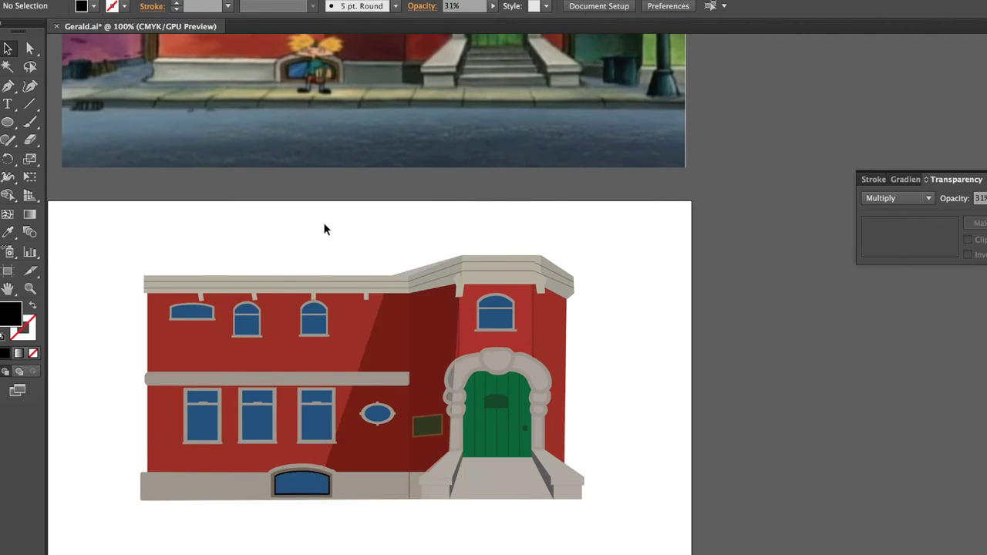
click(316, 441)
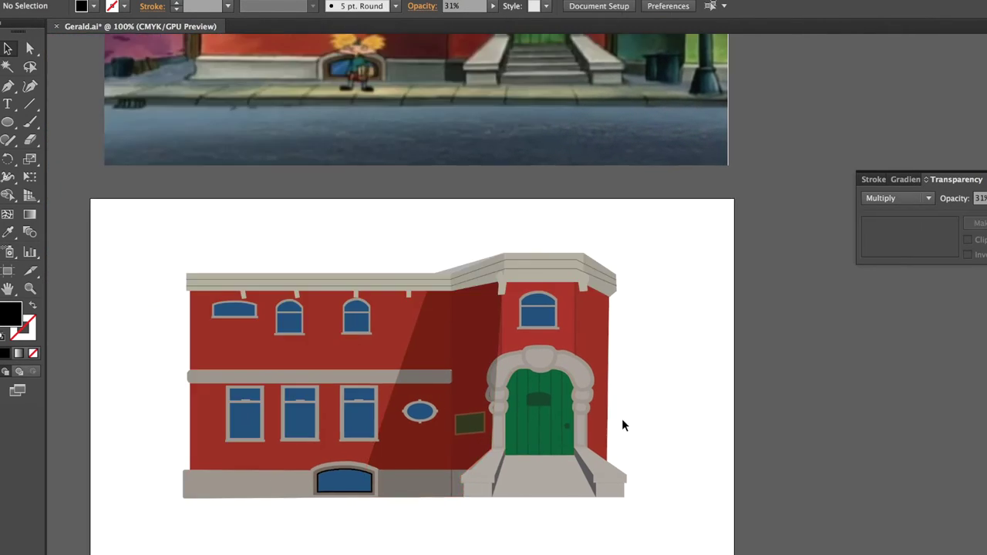
click(493, 5)
drag(448, 21, 440, 23)
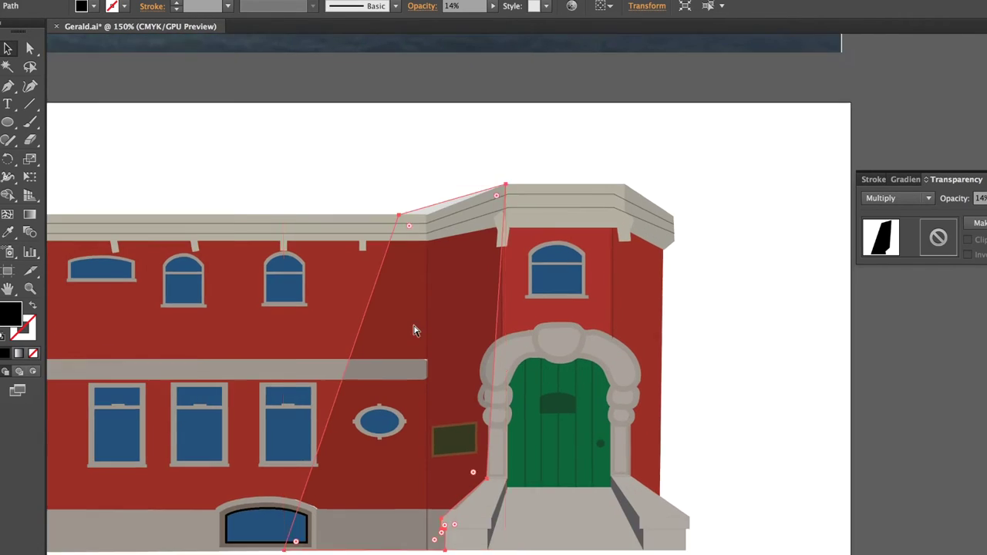
drag(488, 333, 269, 264)
key(ctrl+equal)
key(backslash)
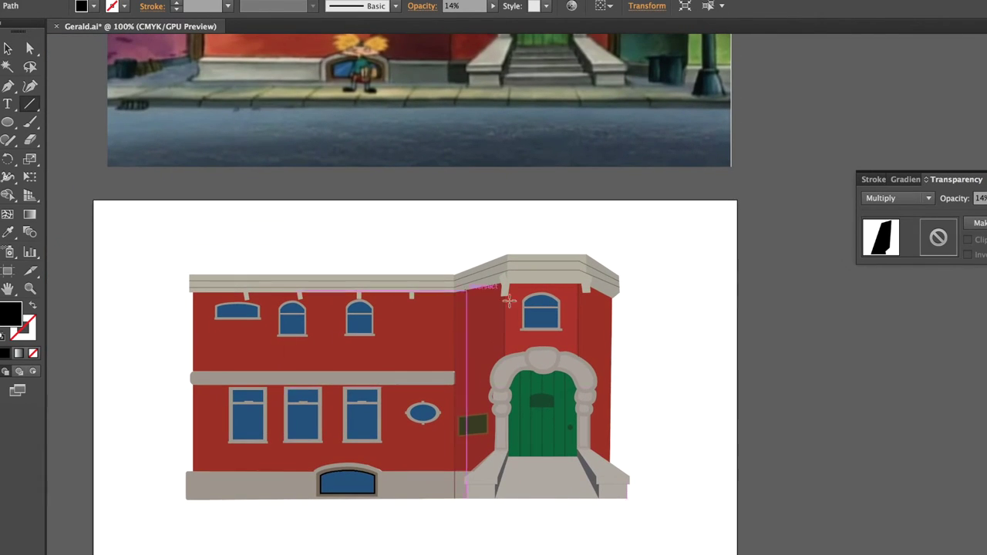
- Draw a wide road rectangle along the artboard bottom with a dark slate fill
drag(696, 502, 687, 498)
scroll(81, 197, down, 3)
drag(115, 429, 760, 505)
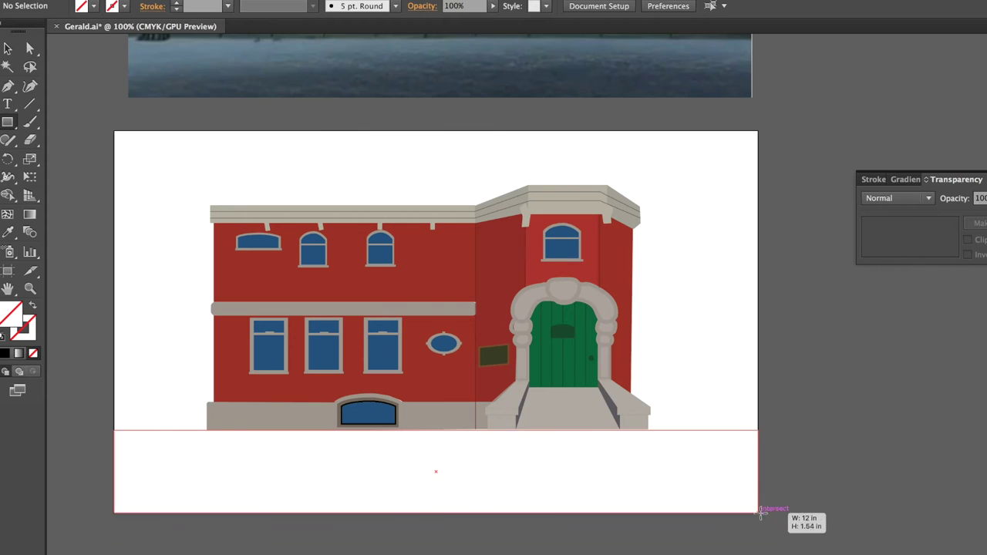
scroll(301, 129, up, 2)
click(301, 128)
- Copy the dark rectangle to the artboard top and stretch it to cover the sky
scroll(154, 327, up, 10)
scroll(154, 327, down, 14)
drag(146, 442, 146, 145)
drag(438, 170, 425, 385)
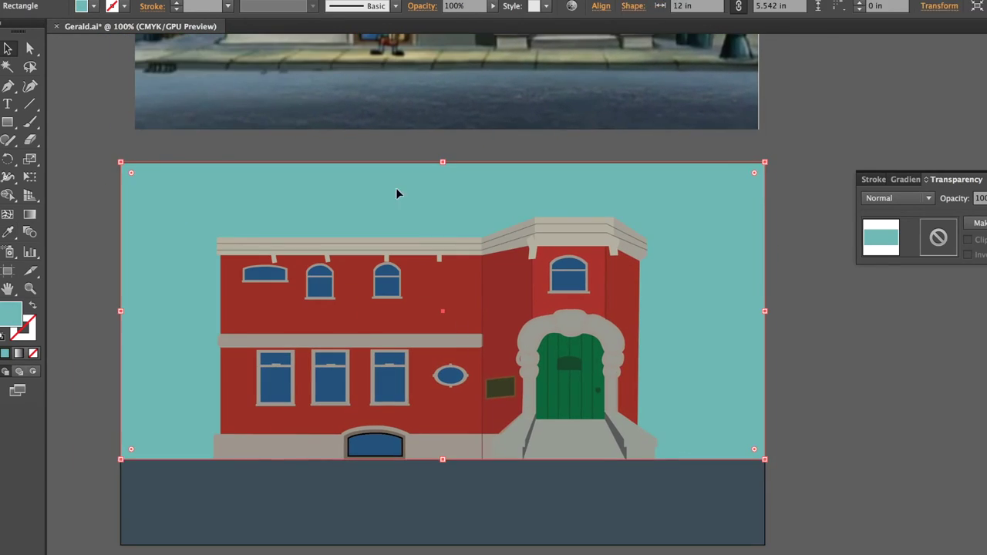
- Apply a vertical white-to-slate gradient and position its span over the shape
key(ctrl+F9)
click(917, 285)
drag(974, 293, 905, 294)
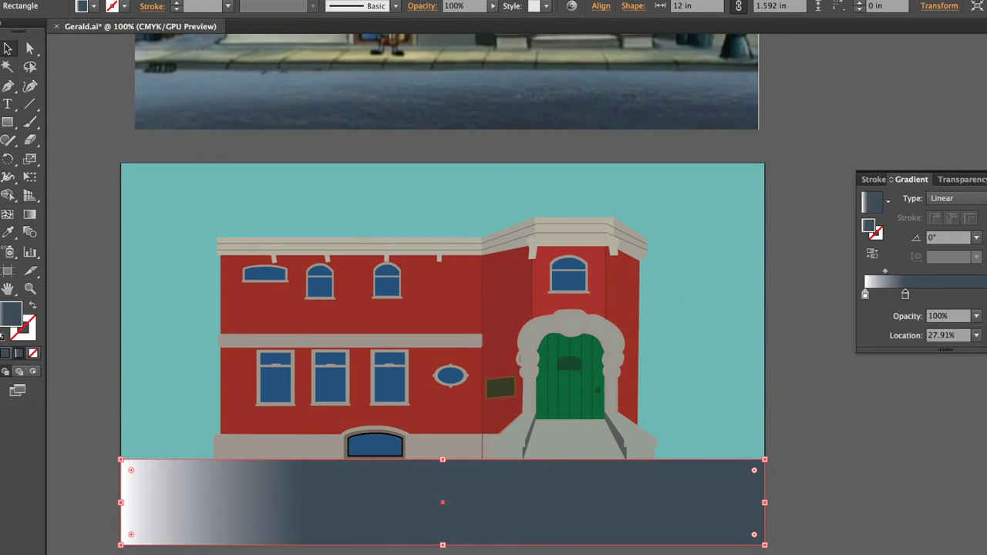
key(g)
drag(131, 505, 436, 195)
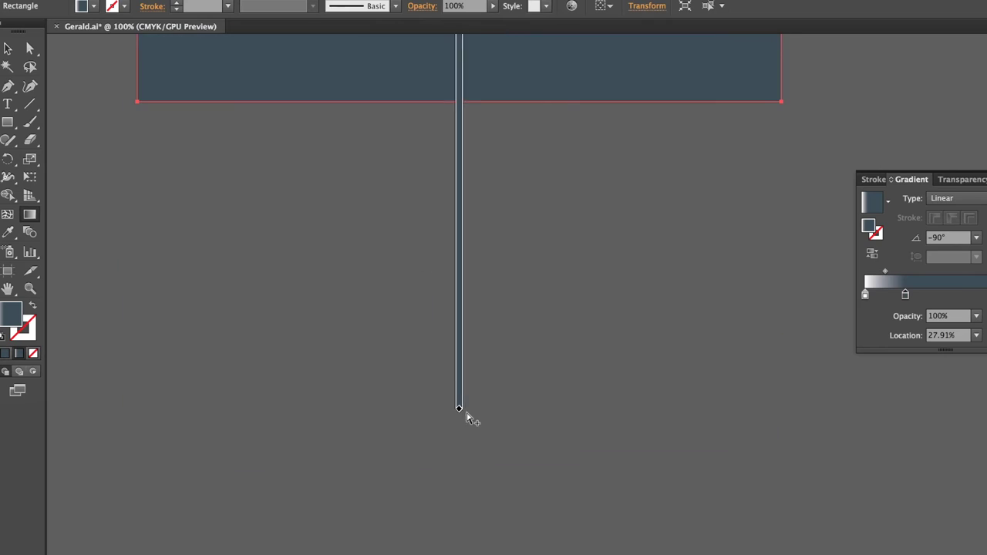
drag(427, 254, 429, 247)
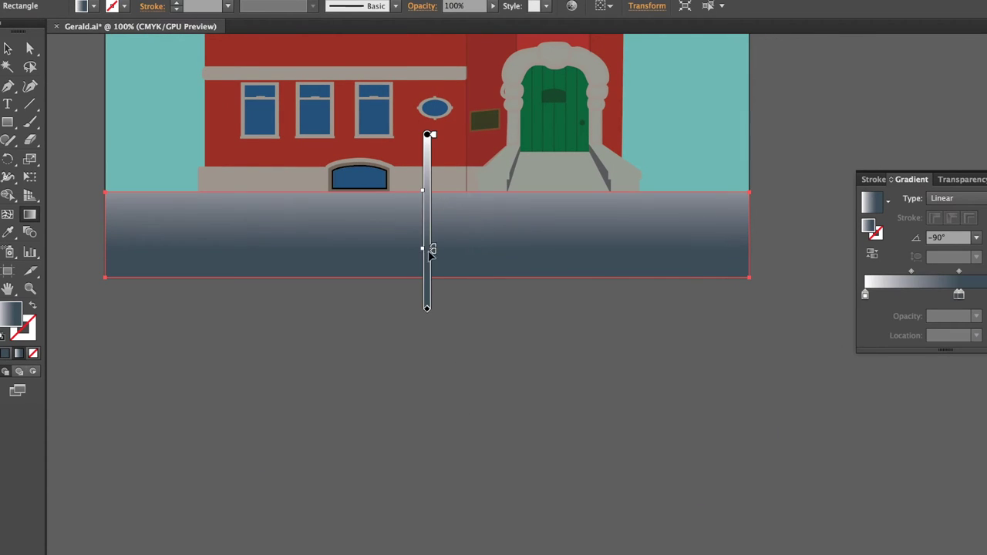
mouse_move(428, 346)
mouse_down()
mouse_move(434, 307)
mouse_move(425, 309)
mouse_up()
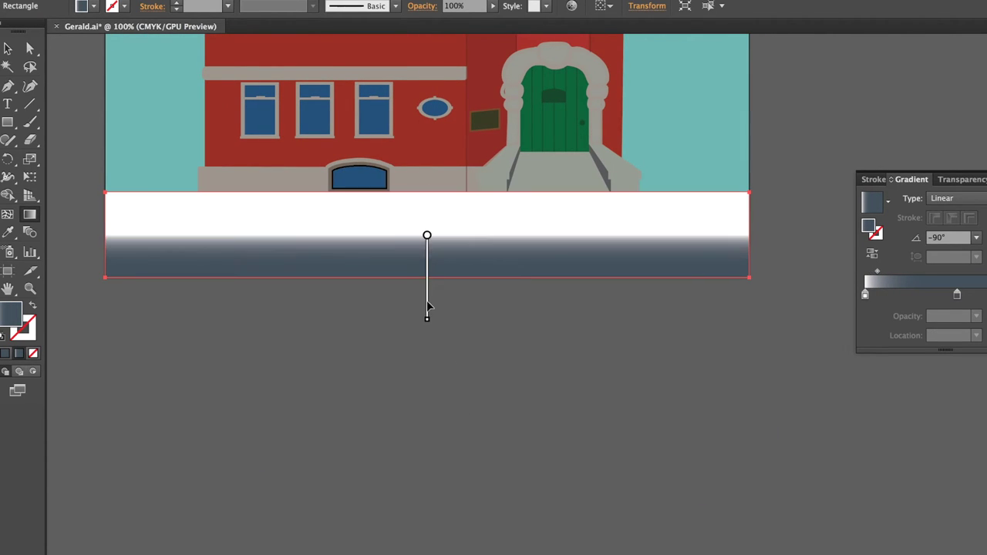
click(864, 293)
- Add a gradient stop and rebalance the stops, left stop at 3.21%
drag(911, 179, 774, 230)
drag(740, 322, 769, 327)
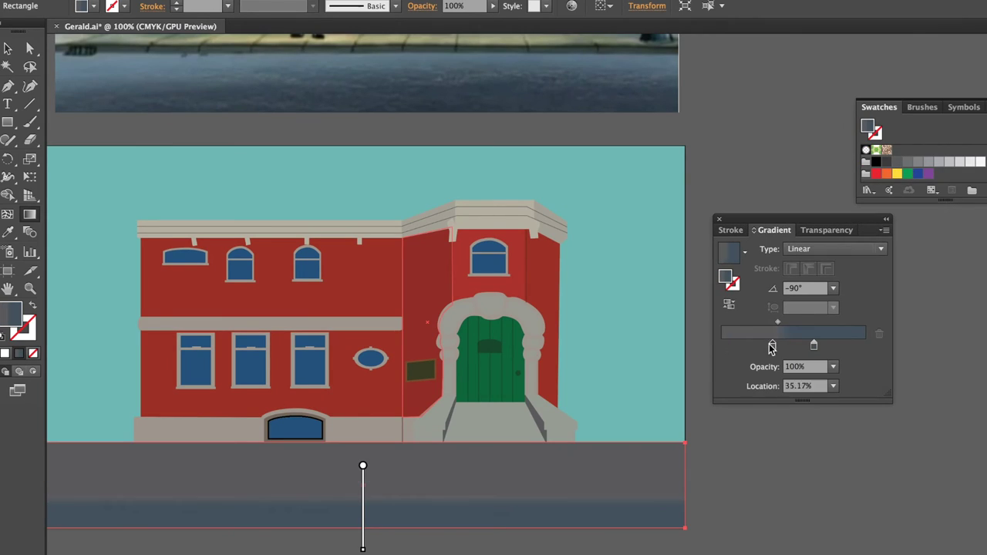
click(752, 357)
click(721, 345)
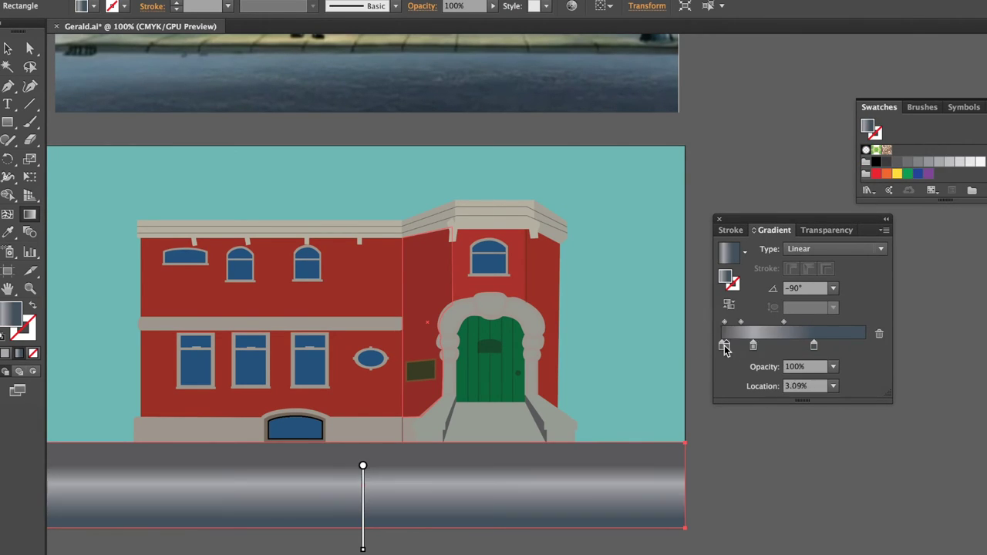
drag(813, 345, 861, 344)
drag(763, 345, 796, 345)
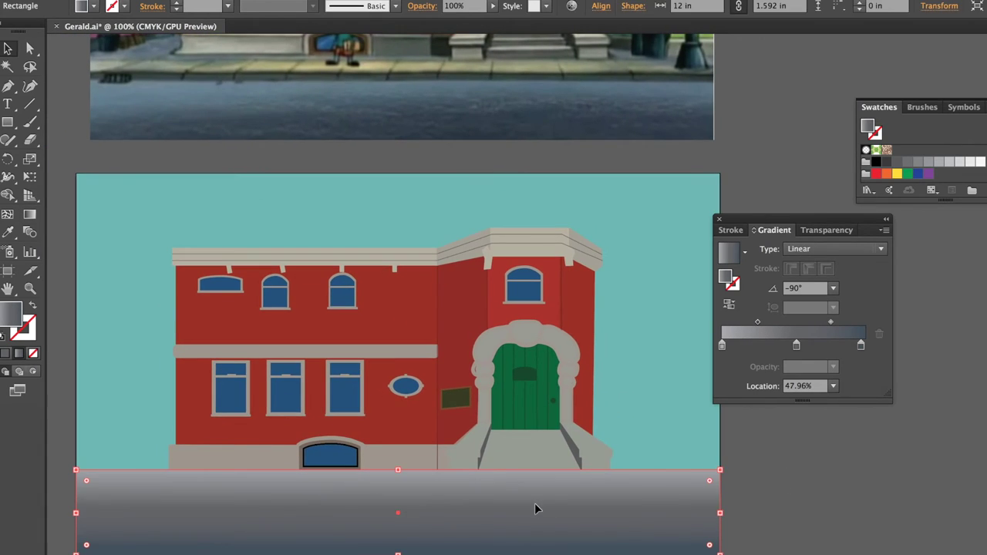
drag(722, 345, 799, 352)
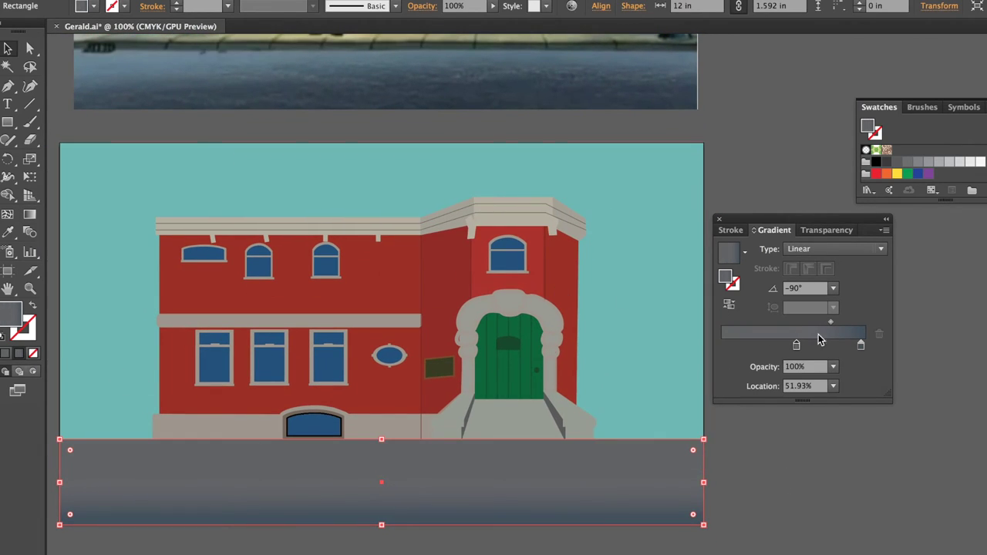
drag(860, 344, 763, 344)
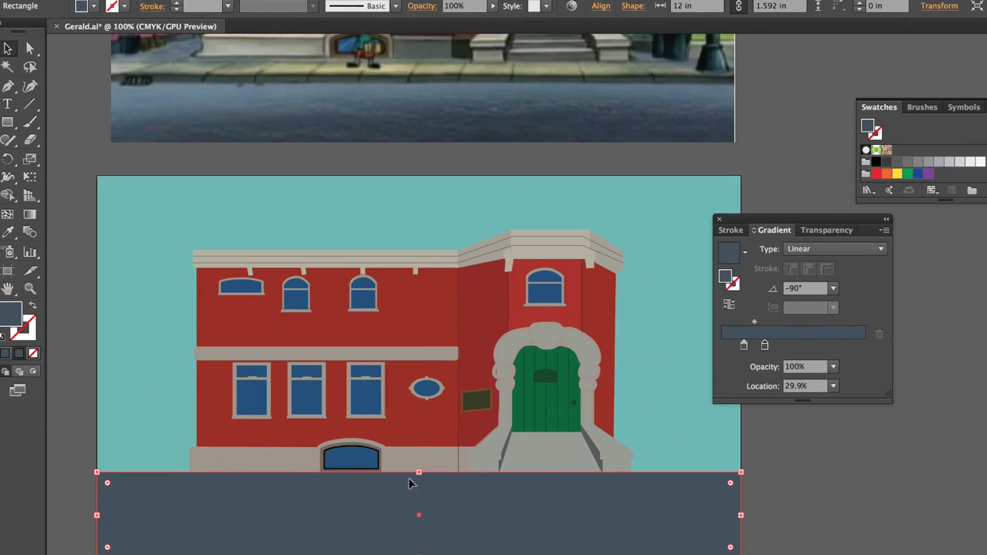
- Make a thin sidewalk strip above the road filled with the building's grey
drag(409, 483, 418, 478)
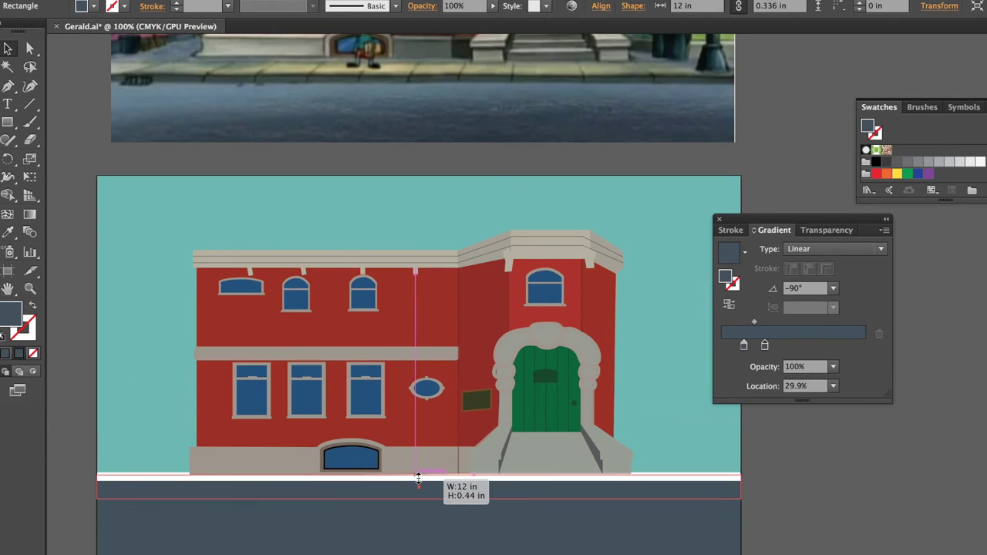
key(i)
click(442, 72)
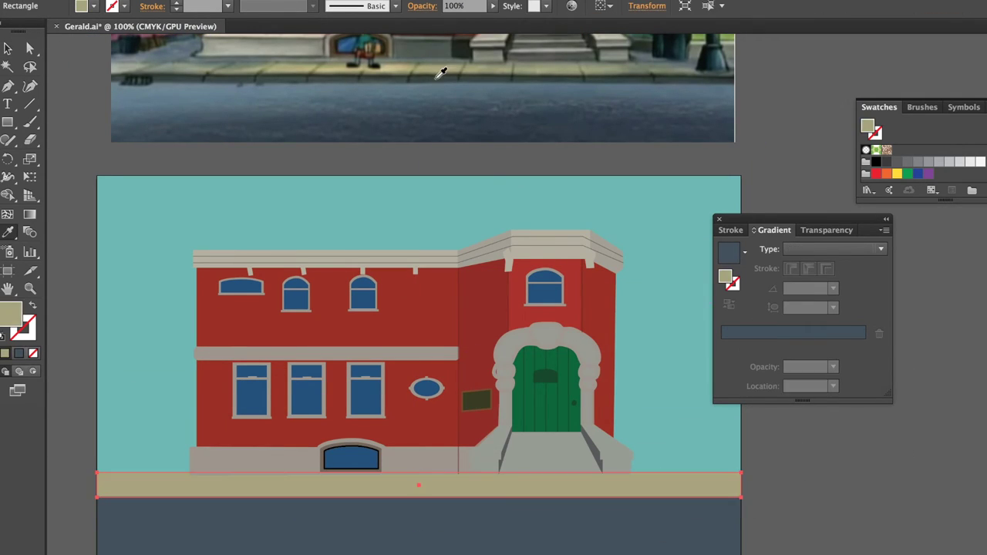
click(246, 459)
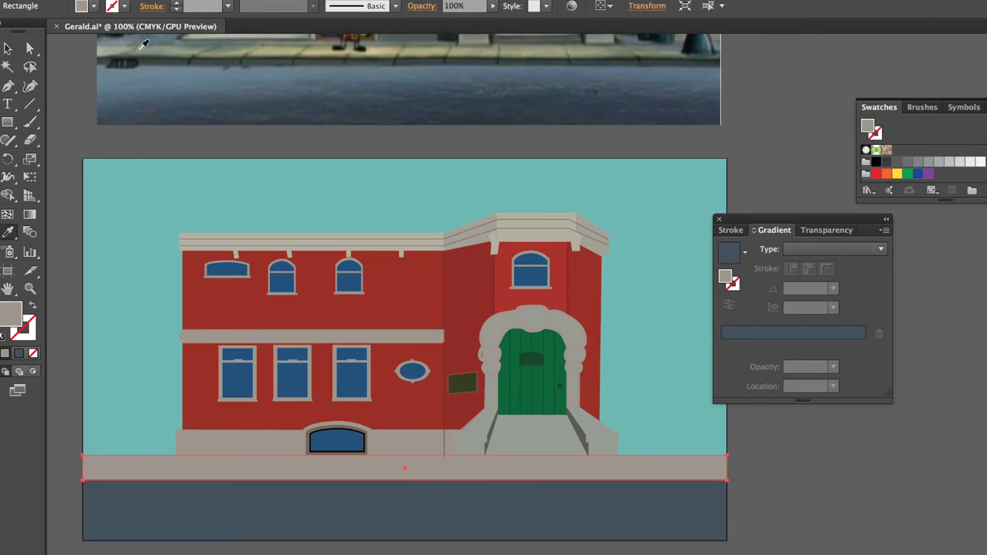
key(v)
drag(404, 480, 404, 462)
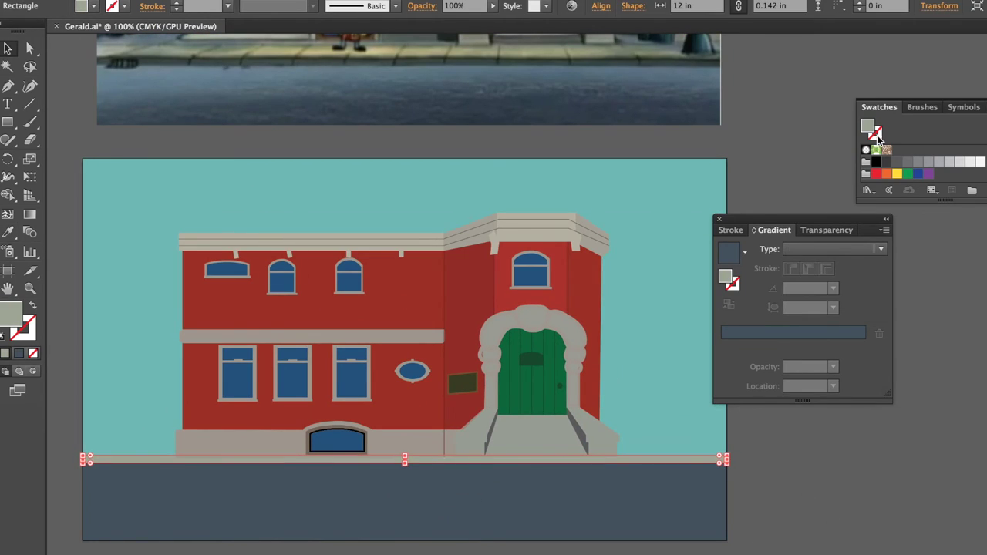
- Check the sidewalk strip and sky rectangle colours with the Eyedropper, then deselect
click(128, 146)
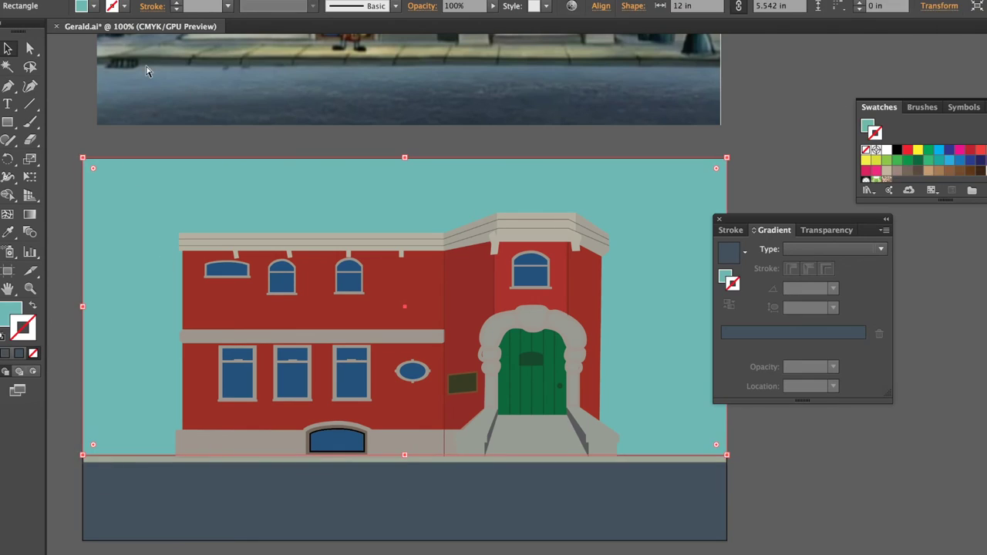
click(94, 455)
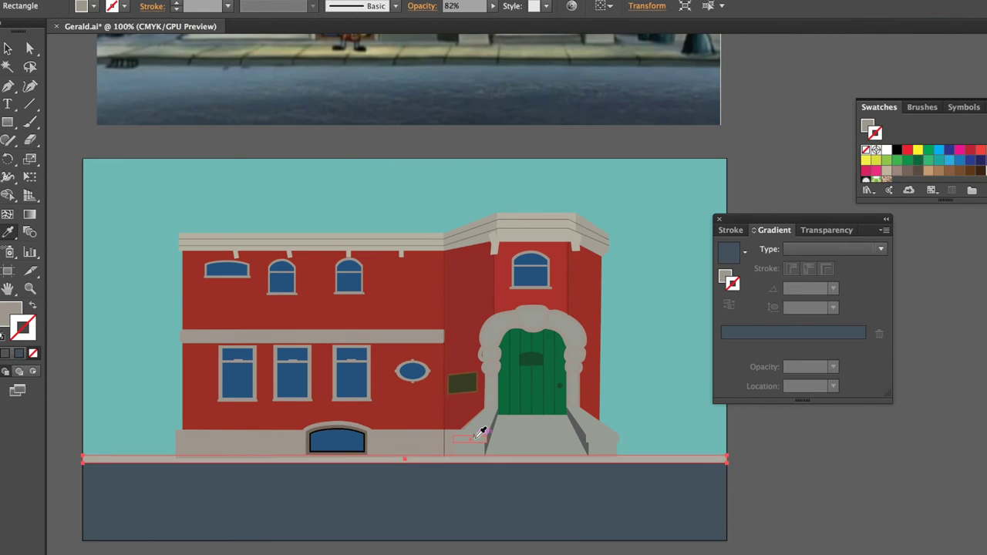
click(465, 457)
key(i)
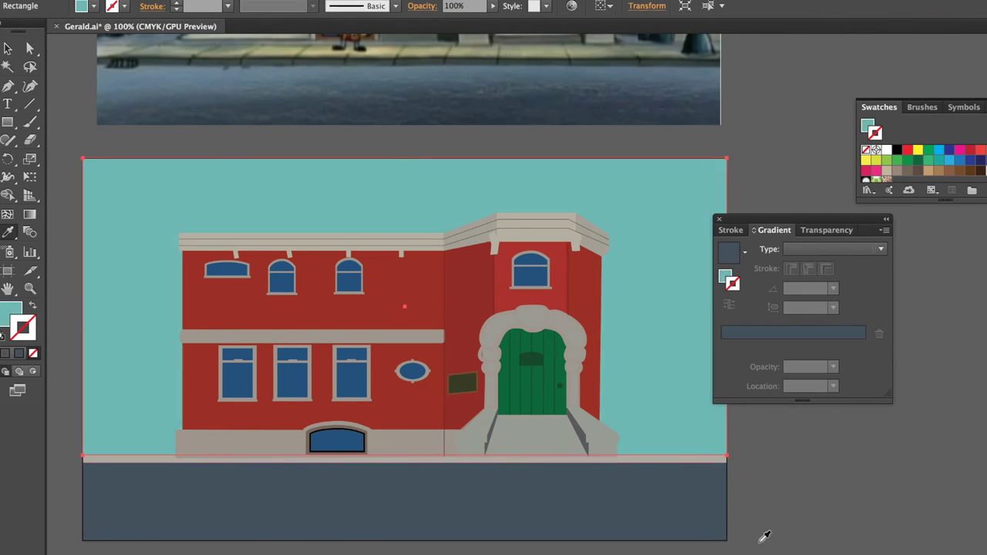
click(723, 460)
key(v)
click(819, 440)
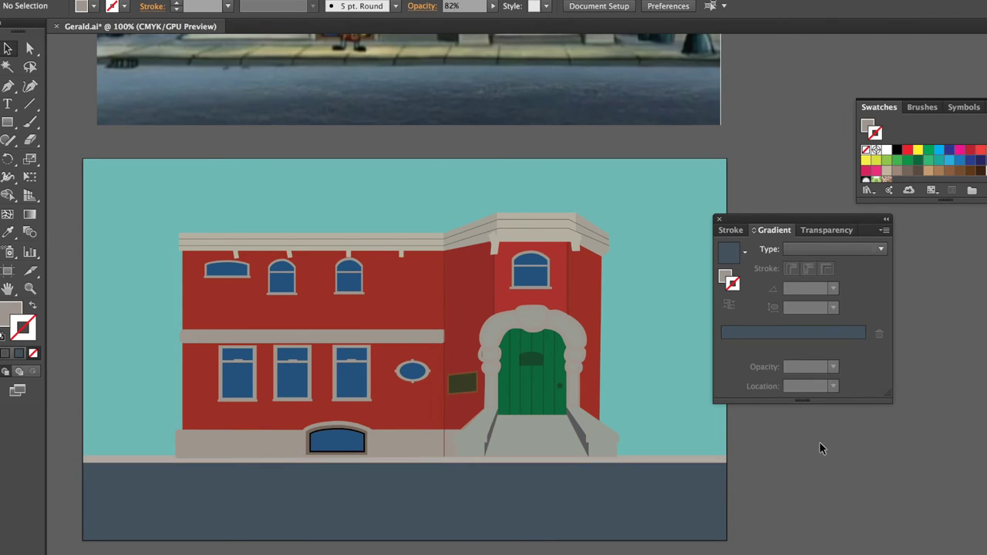
- Draw a grey roof trapezoid, move it onto the artwork, and swap its fill and stroke
scroll(819, 441, up, 5)
scroll(819, 441, up, 5)
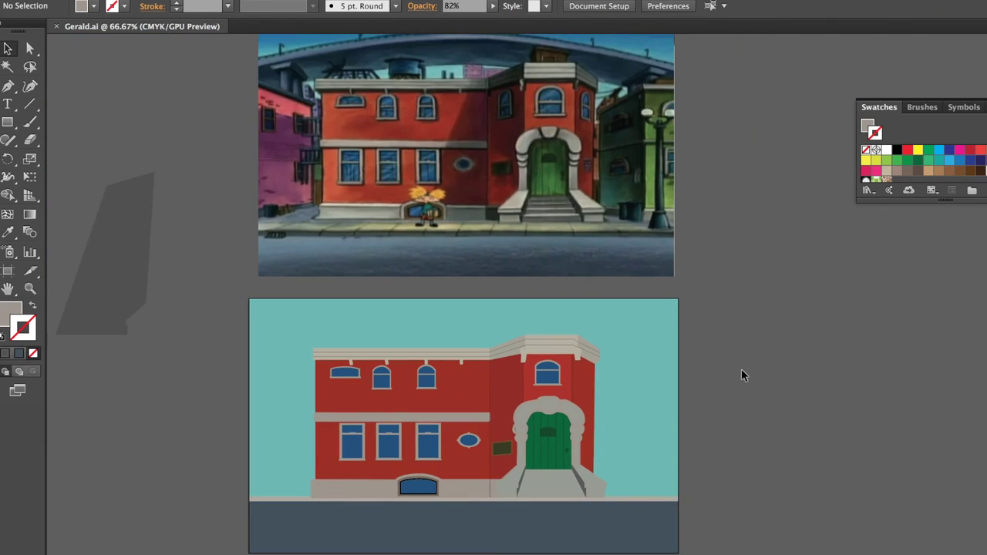
scroll(895, 347, down, 5)
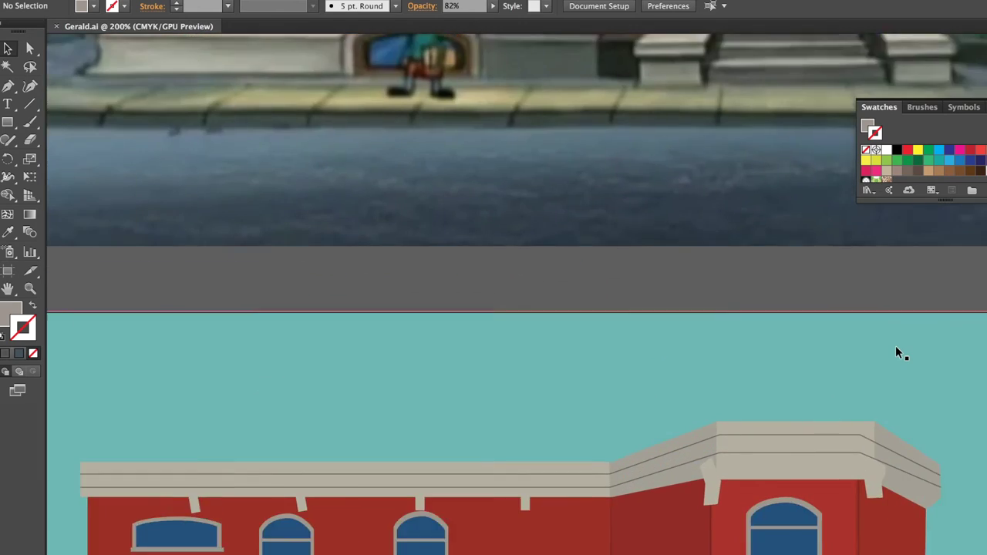
key(backslash)
click(165, 309)
click(184, 289)
click(312, 290)
click(334, 309)
drag(263, 297, 293, 518)
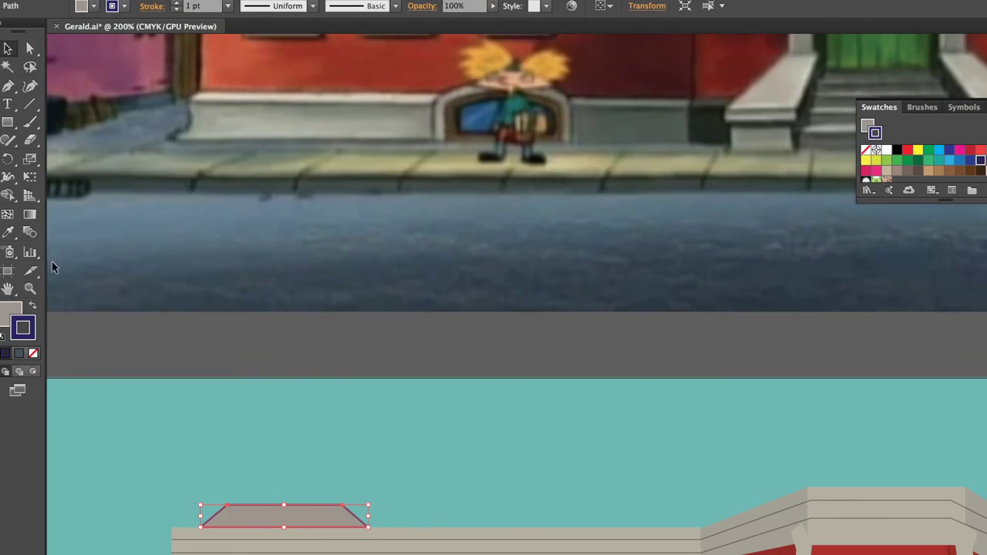
key(shift+x)
- Trace a dark blue shape from the reference water tower and move it onto the artwork roof
scroll(167, 325, up, 10)
click(7, 87)
drag(255, 154, 249, 154)
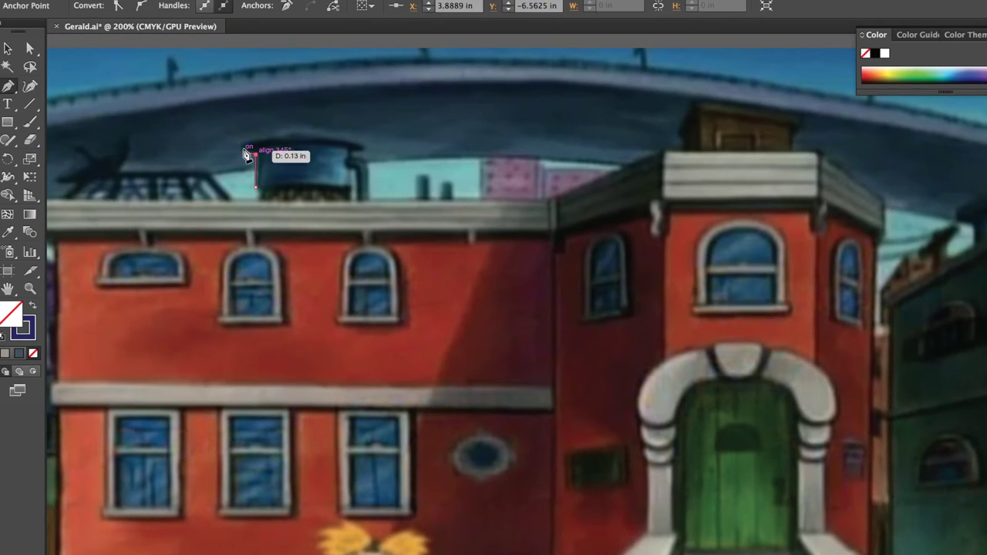
click(354, 197)
key(ctrl+minus)
key(shift+x)
scroll(493, 309, down, 10)
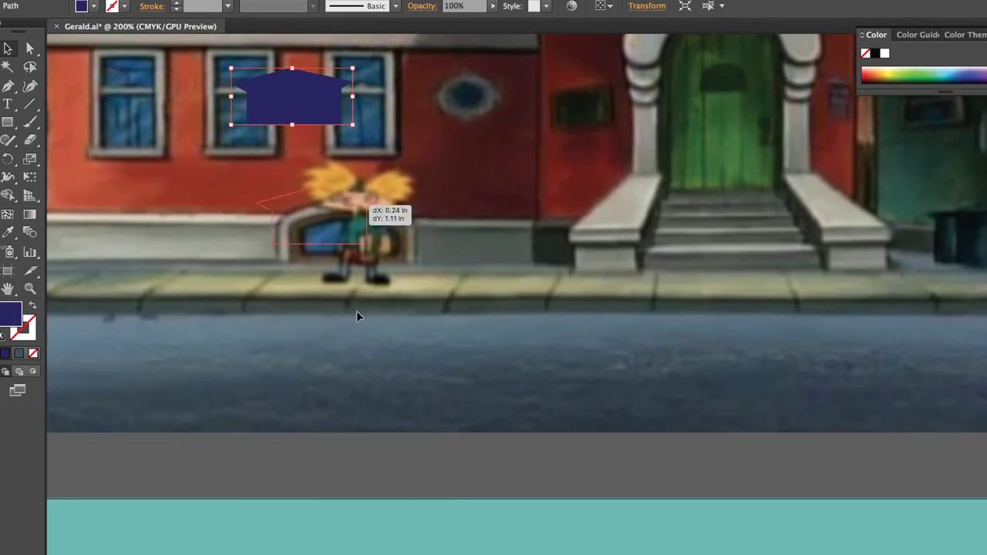
drag(282, 92, 348, 422)
key(ctrl+minus)
key(ctrl+plus)
key(ctrl+plus)
key(ctrl+plus)
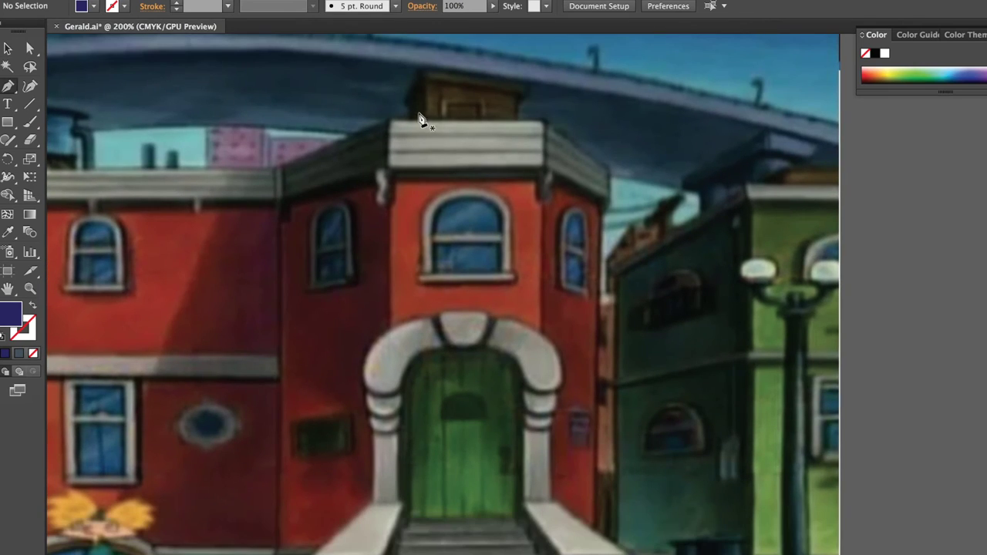
- Draw a four-point dark blue roof shape with the Pen tool
key(p)
click(426, 85)
click(515, 97)
click(515, 120)
click(425, 119)
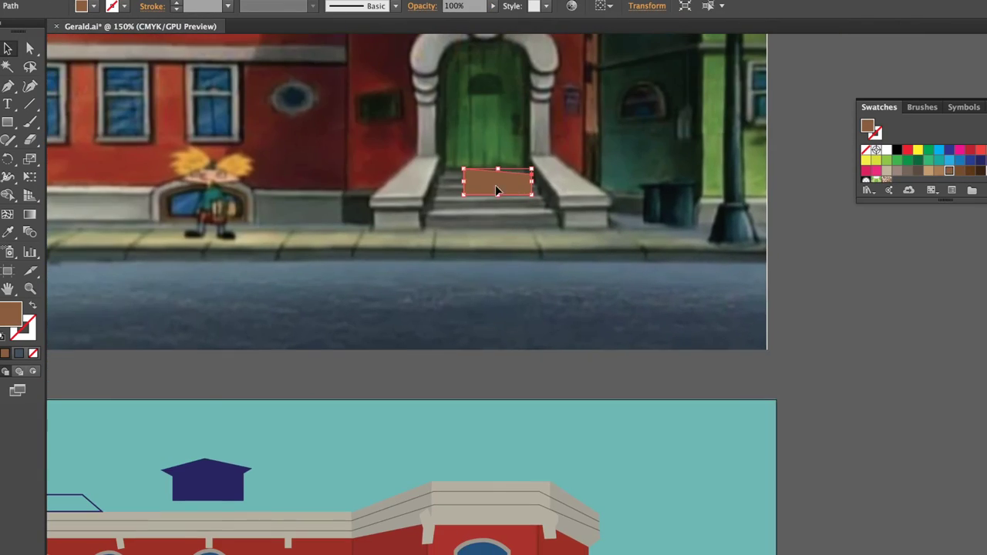
click(632, 447)
- Draw the chimney cap line and tilt its end to form the slanted cap
key(backslash)
scroll(632, 308, up, 5)
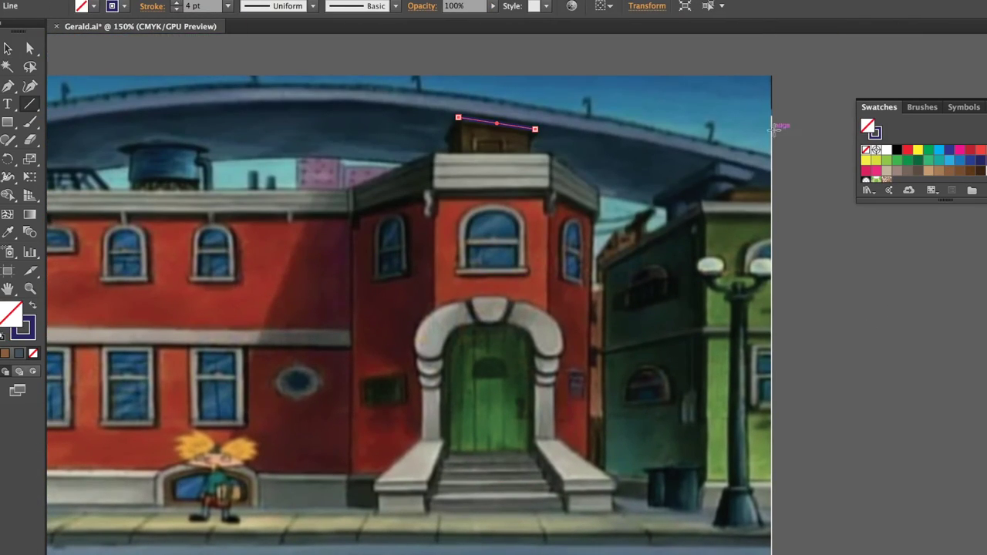
key(ctrl+minus)
scroll(516, 46, down, 3)
scroll(765, 419, down, 2)
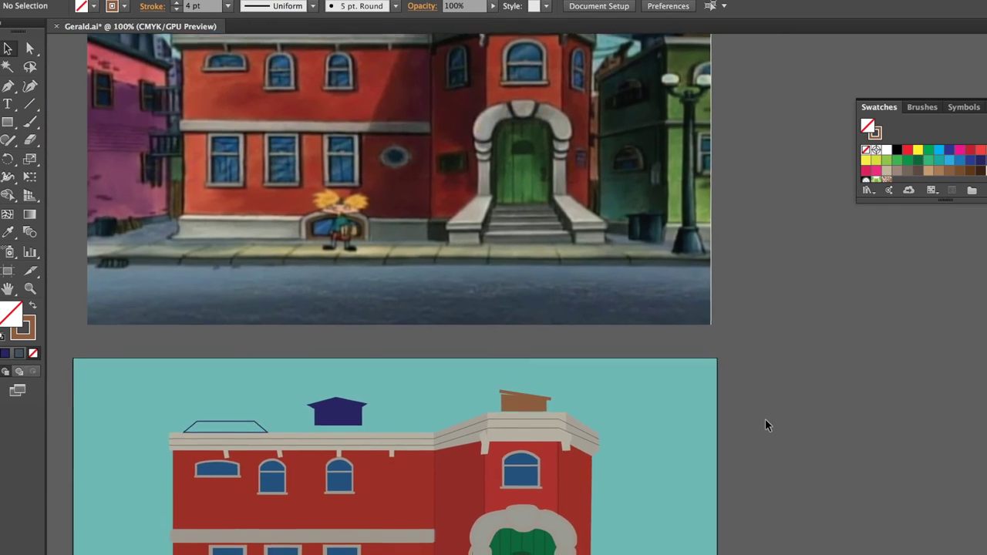
key(ctrl+plus)
key(ctrl+plus)
key(ctrl+plus)
drag(468, 176, 457, 180)
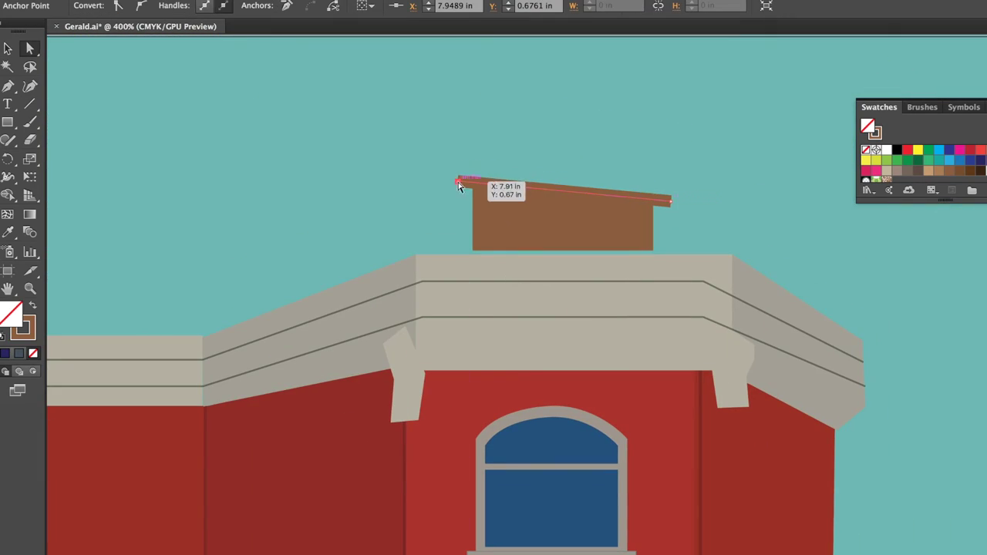
key(v)
click(547, 229)
- Fill the small chimney window dark brown and select the brown chimney box
scroll(611, 178, up, 2)
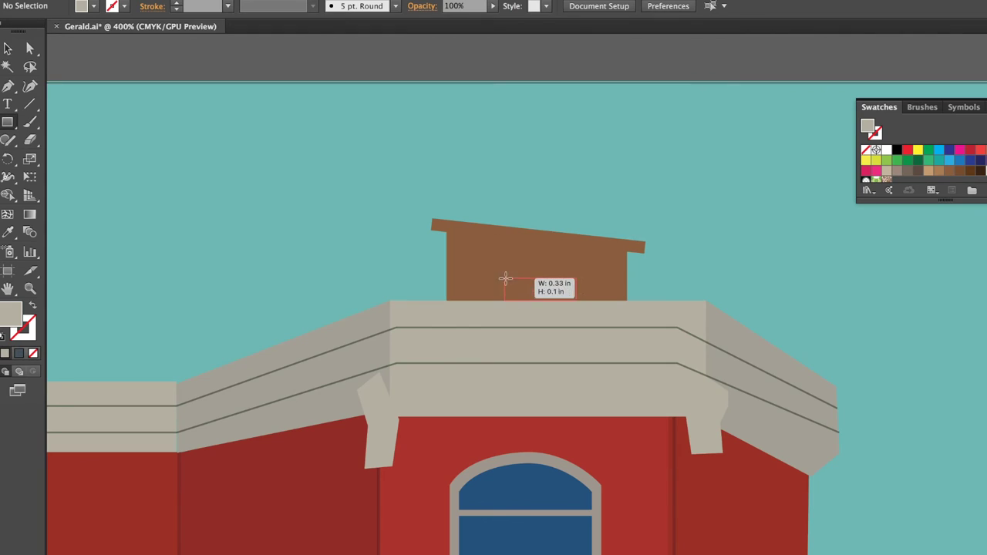
click(975, 176)
click(420, 68)
key(ctrl+0)
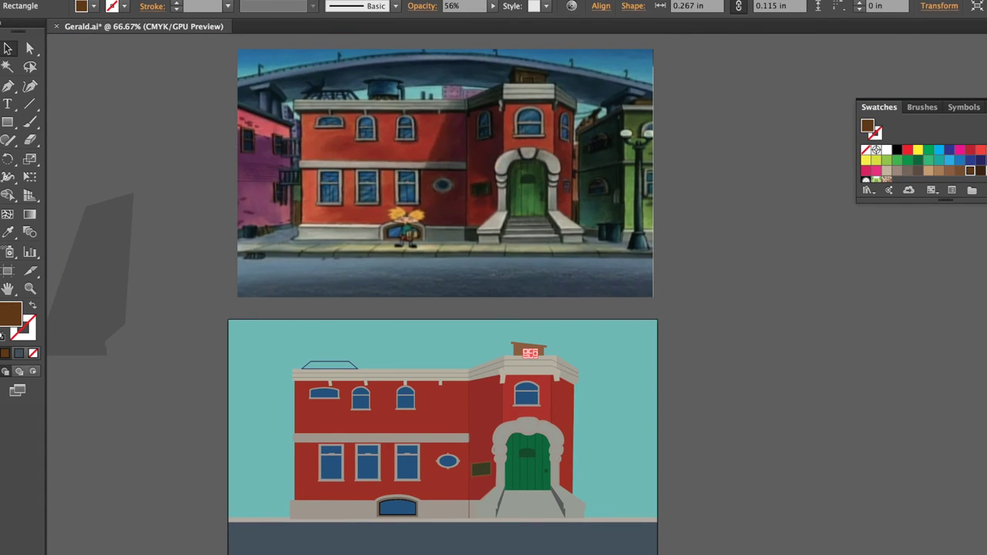
click(536, 342)
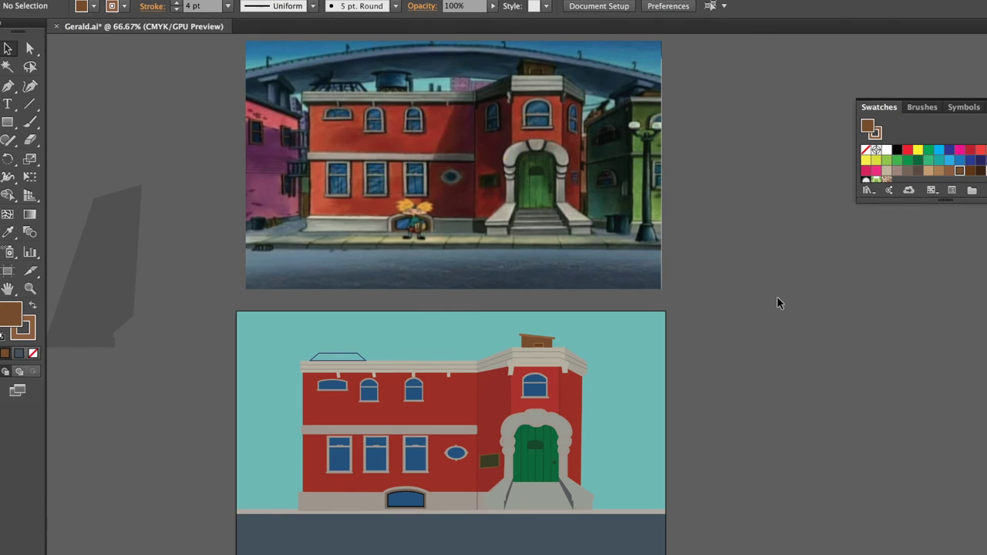
- Copy the roof trapezoid beside the artboard and give it a light blue fill with no stroke
scroll(618, 352, up, 5)
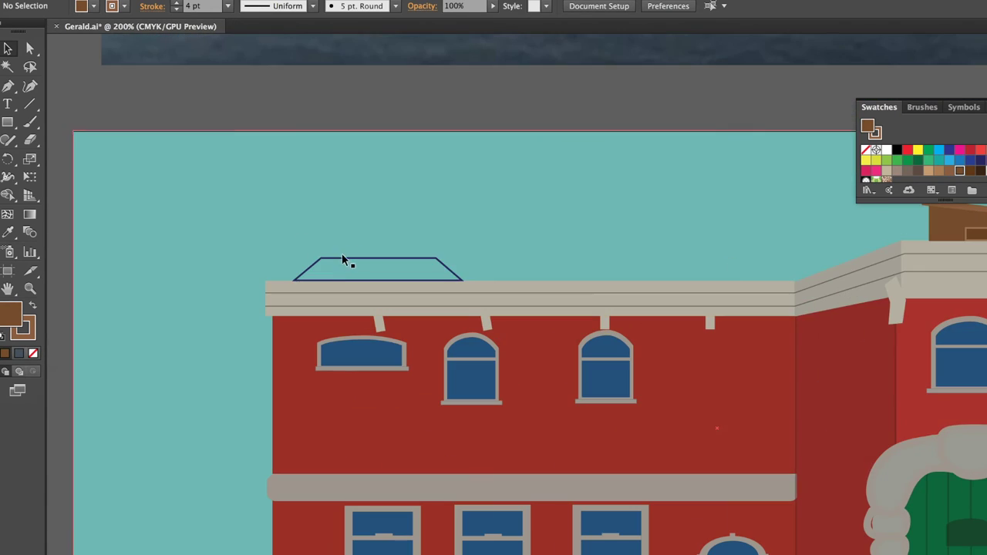
click(342, 258)
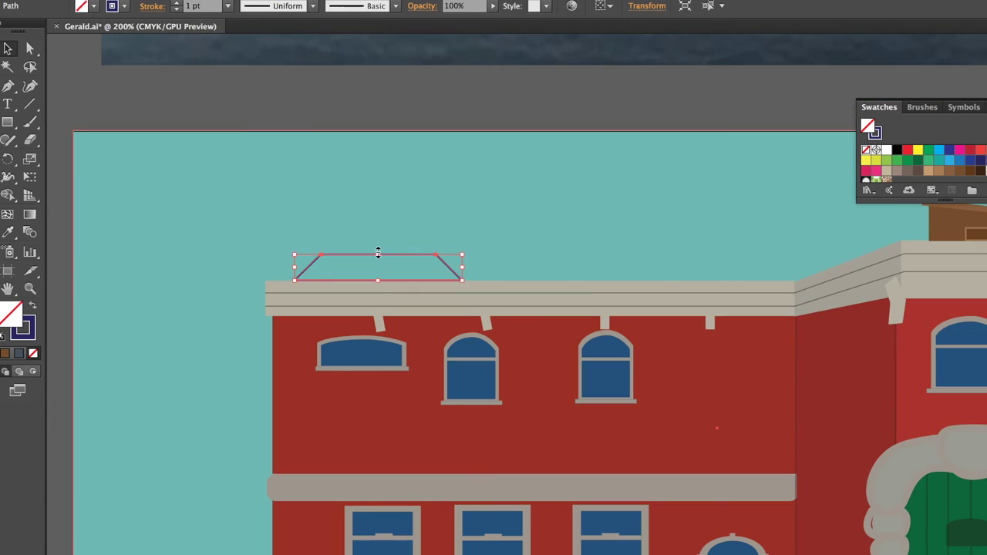
key(backslash)
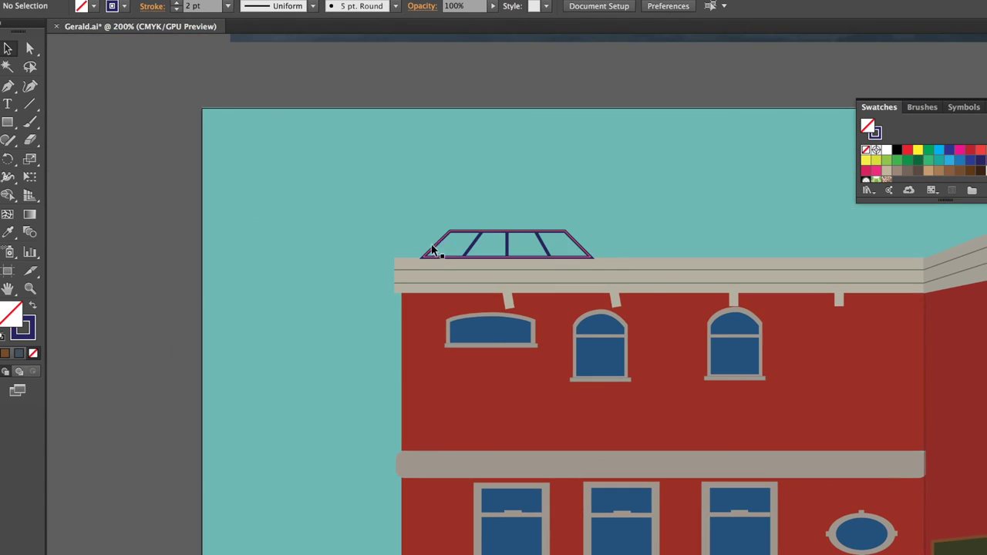
drag(432, 249, 130, 340)
right_click(130, 339)
click(118, 322)
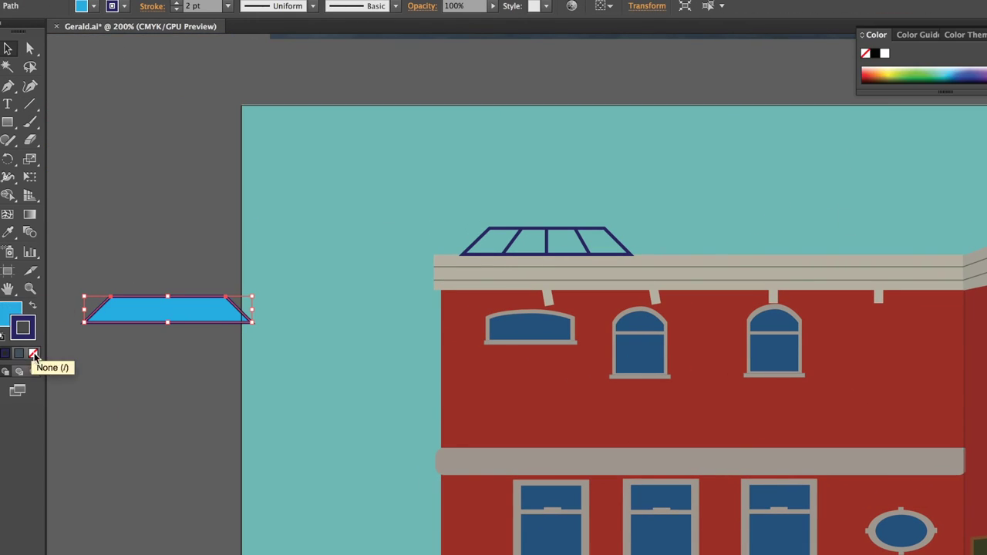
double_click(11, 312)
click(379, 218)
click(676, 185)
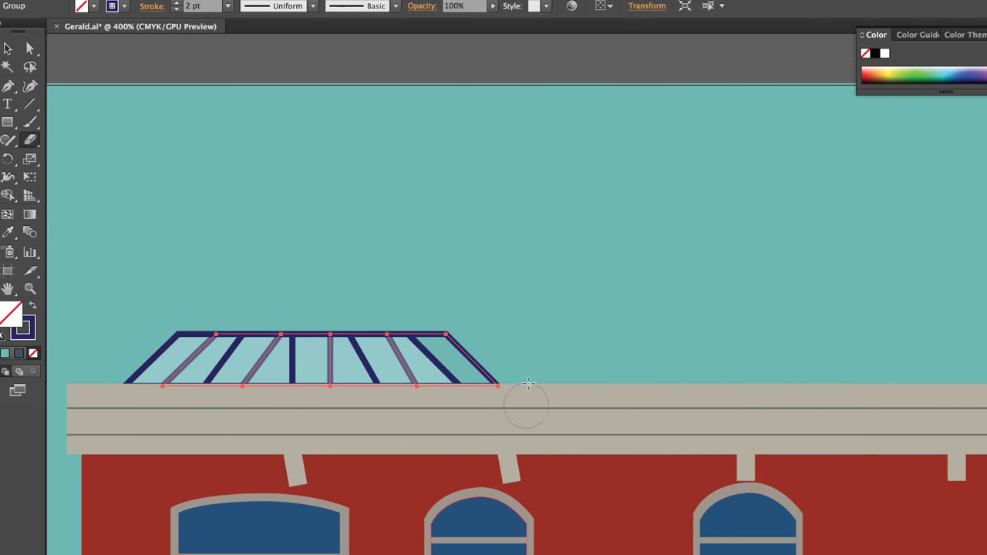
- Add a two-point strut path across the skylight and select the whole skylight group
key(p)
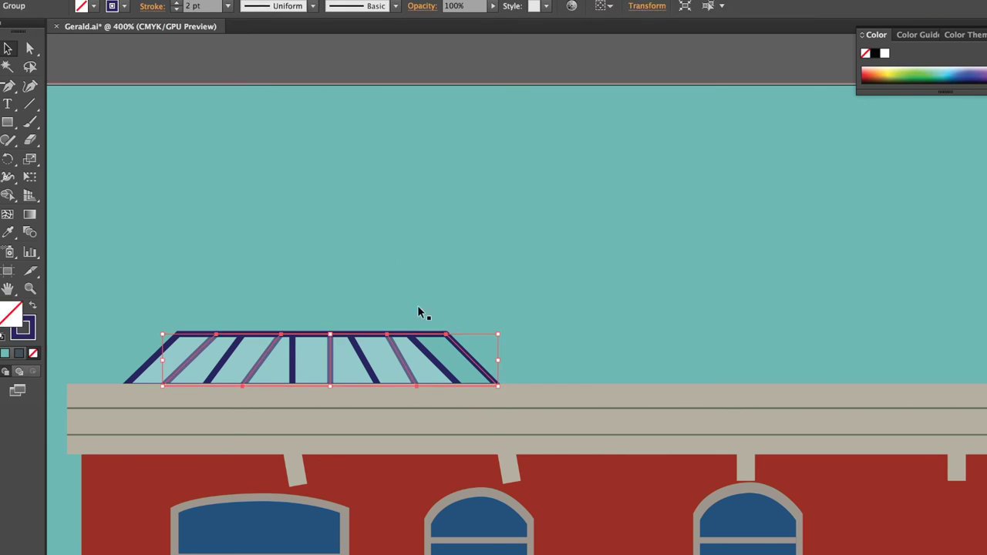
click(413, 317)
click(466, 317)
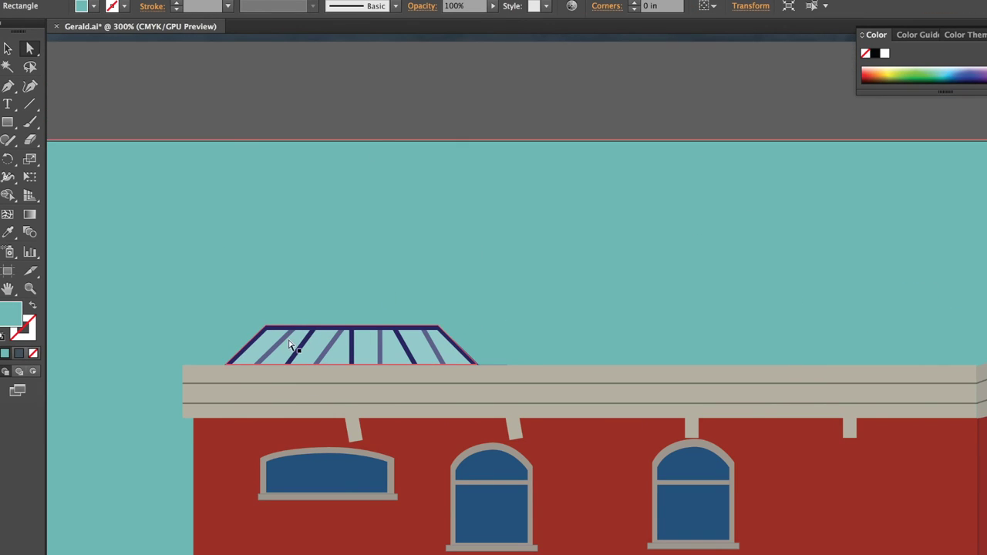
click(290, 344)
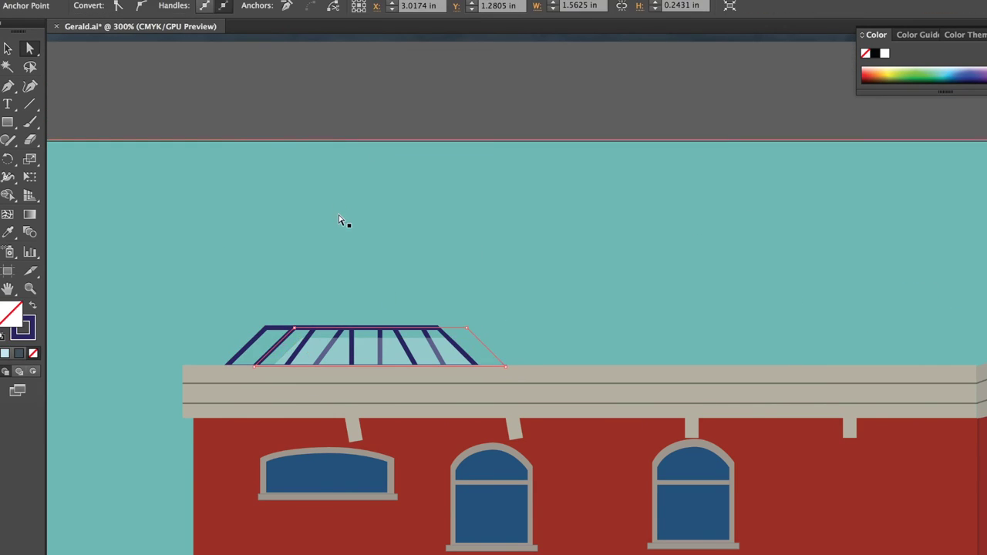
key(v)
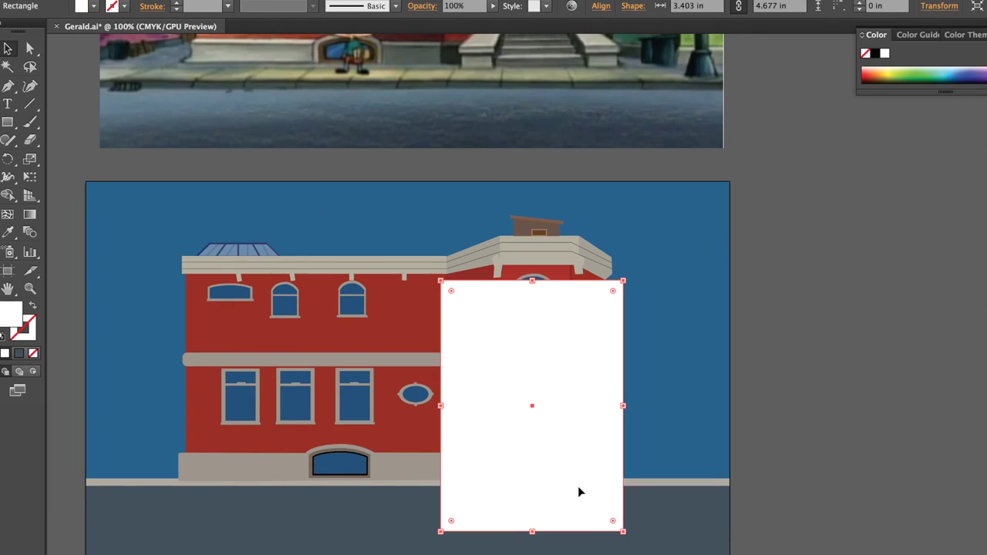
- Move the white rectangle's corner anchors to the tower edge and step corner to form the shadow
key(a)
drag(623, 281, 593, 294)
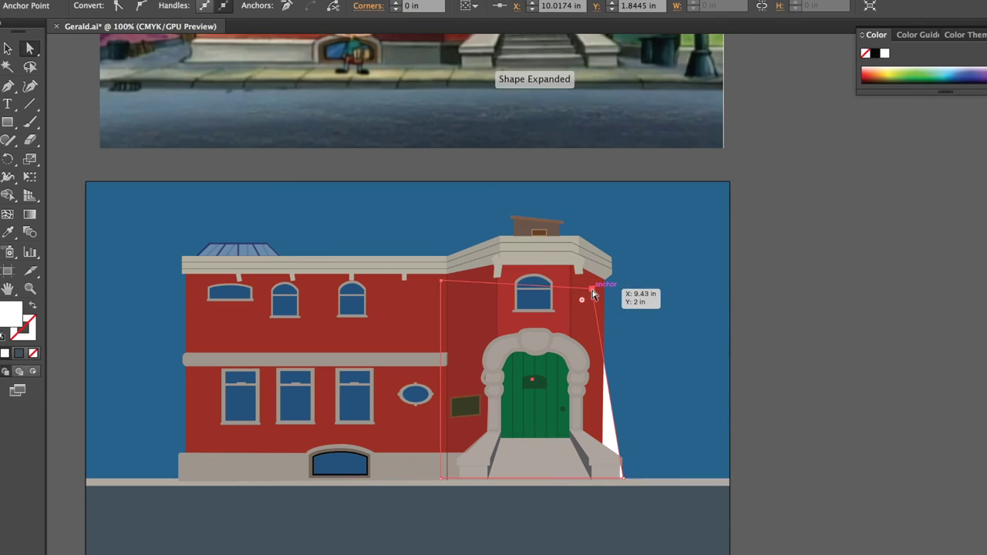
key(ctrl+plus)
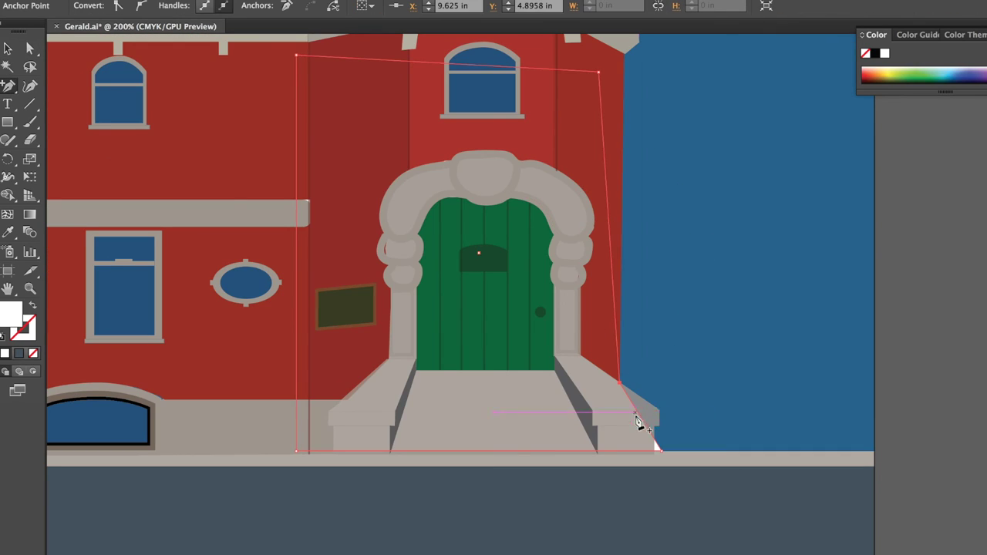
key(a)
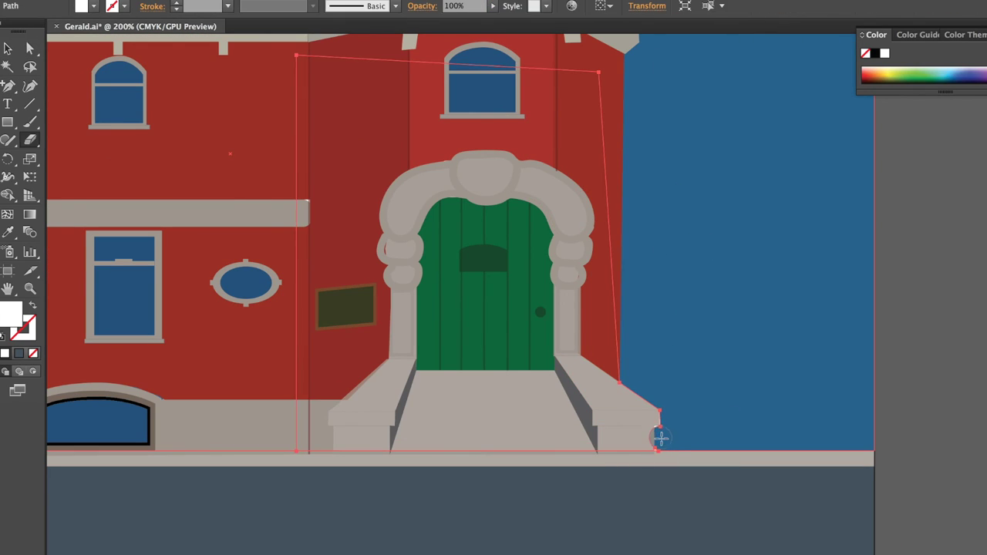
key(ctrl+plus)
key(ctrl+plus)
key(ctrl+plus)
drag(670, 419, 669, 400)
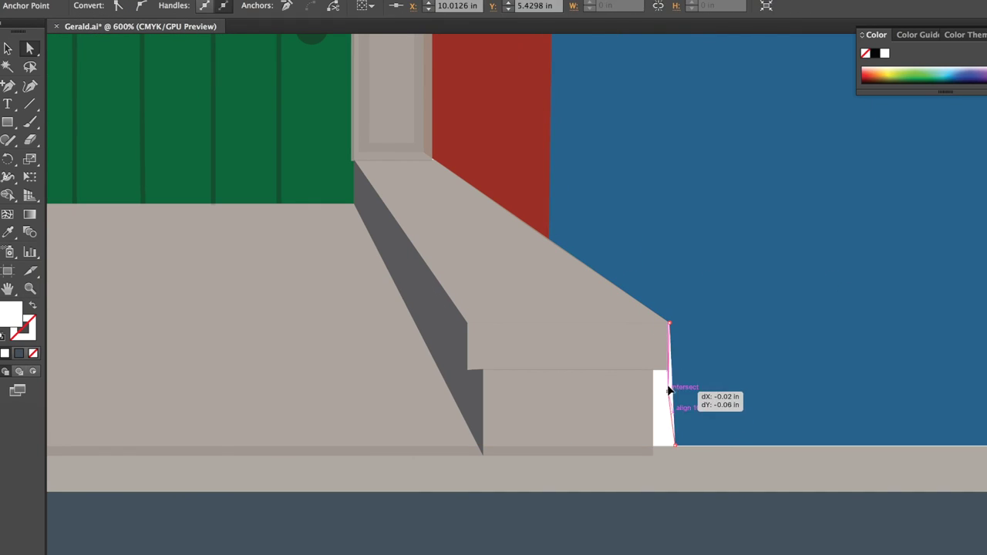
key(ctrl+1)
scroll(704, 352, up, 3)
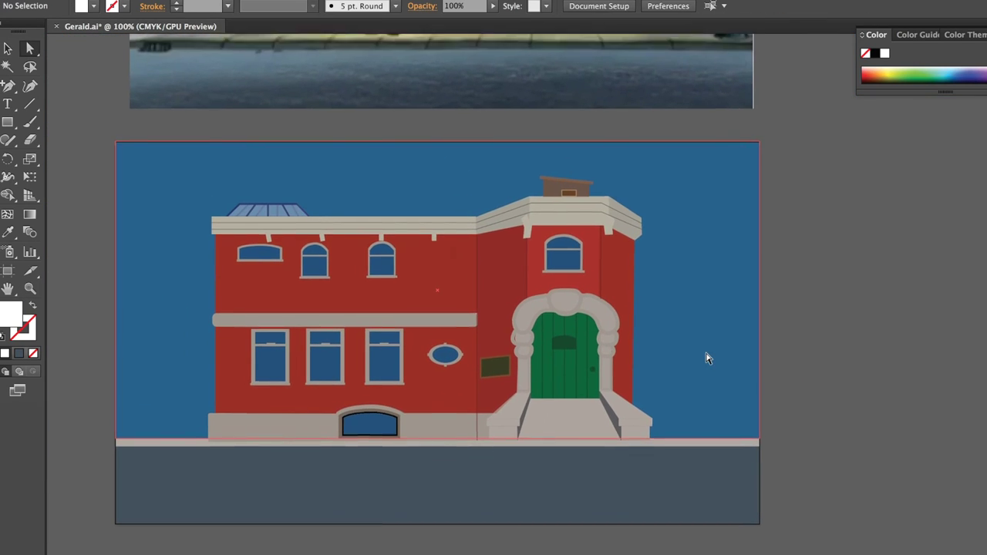
scroll(708, 358, up, 2)
scroll(708, 358, up, 2)
- Give the sky rectangle a vertical linear gradient from the Gradient panel
click(918, 34)
click(382, 0)
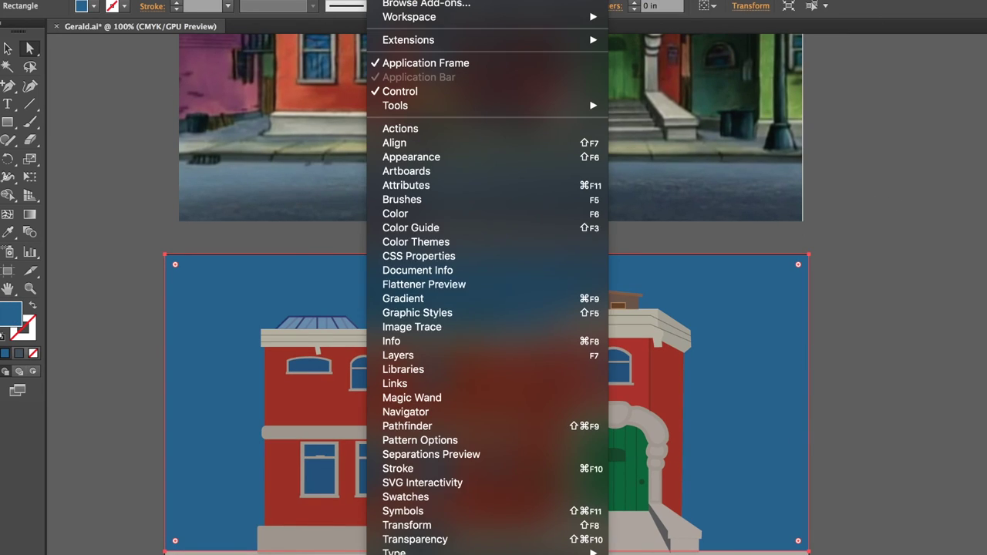
click(401, 383)
click(771, 346)
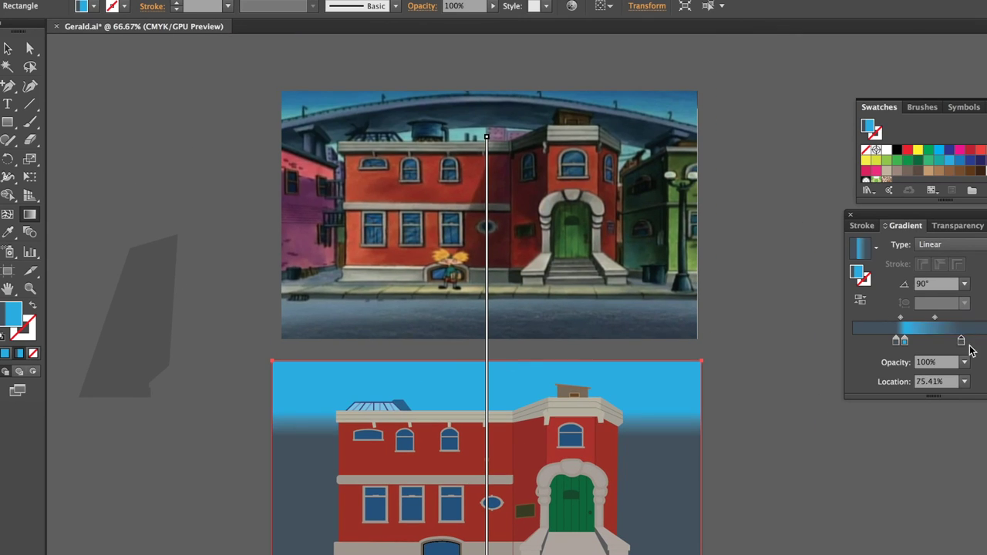
drag(895, 340, 850, 341)
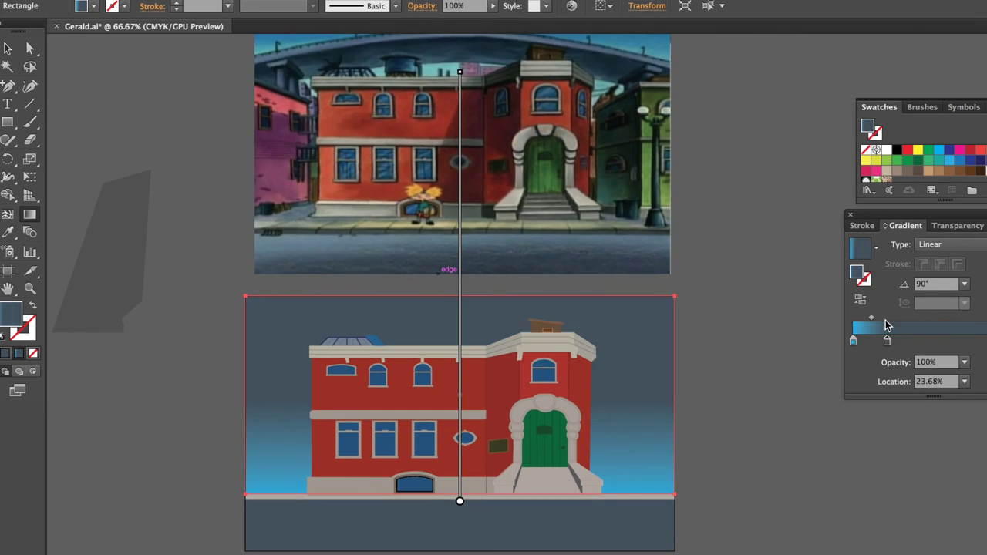
click(778, 359)
scroll(742, 434, down, 2)
key(ctrl+1)
- Apply a linear gradient to the roof skylight glass and adjust its stop
click(441, 497)
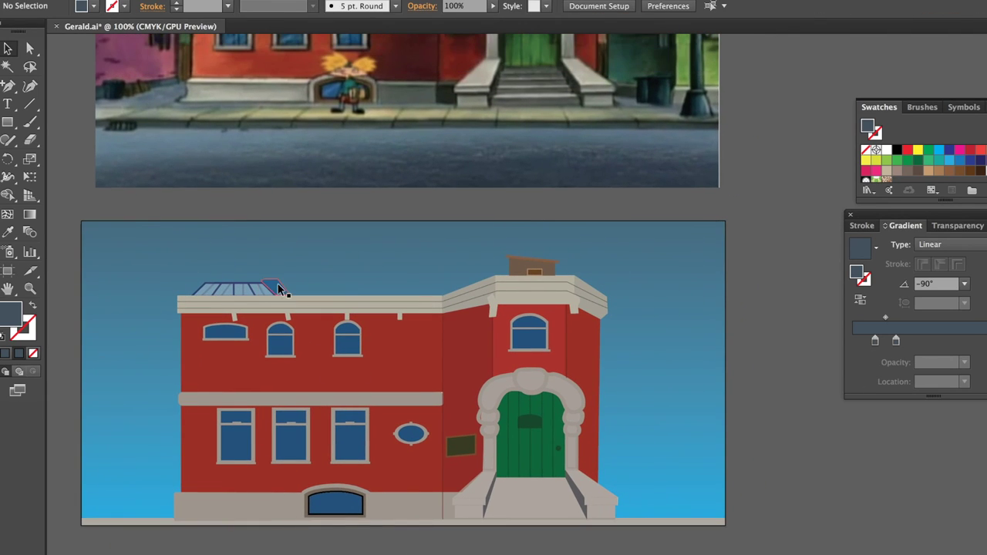
click(278, 284)
click(858, 247)
click(954, 342)
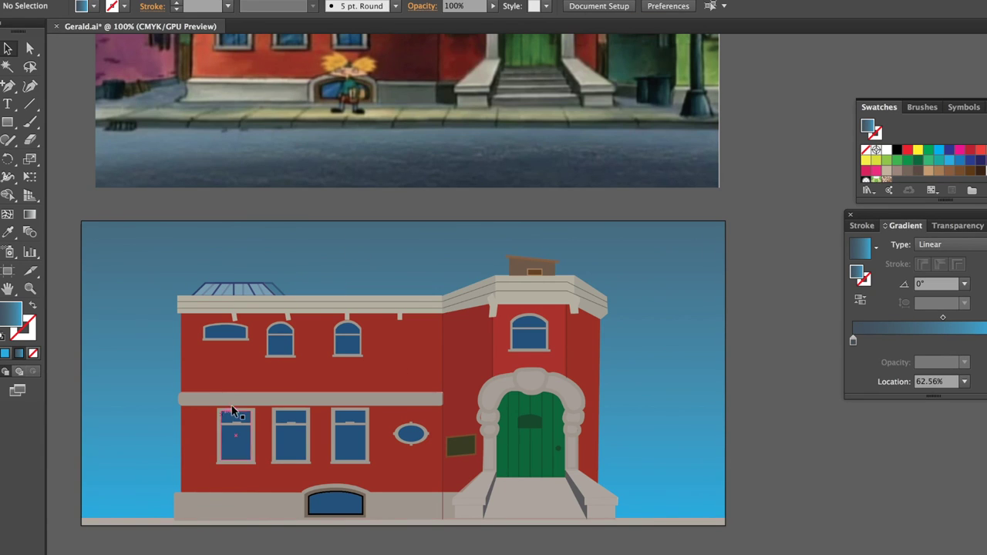
click(271, 291)
key(ctrl+equal)
key(ctrl+equal)
key(ctrl+equal)
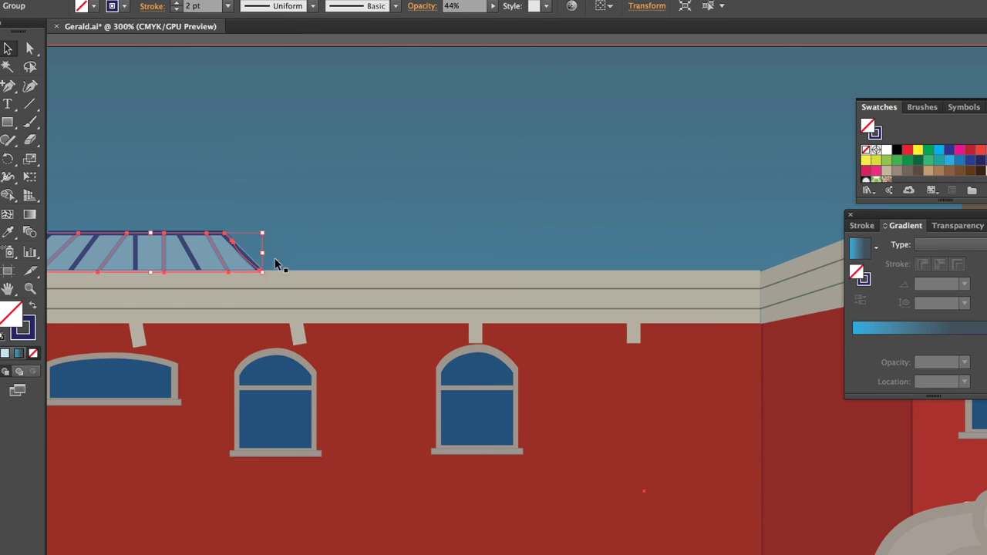
key(ctrl+shift+a)
key(ctrl+minus)
key(ctrl+minus)
key(ctrl+minus)
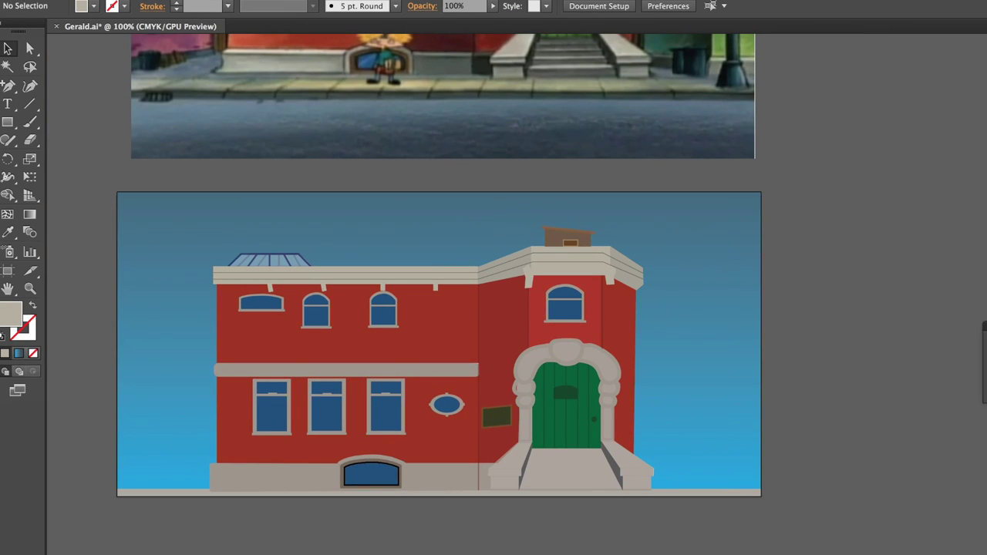